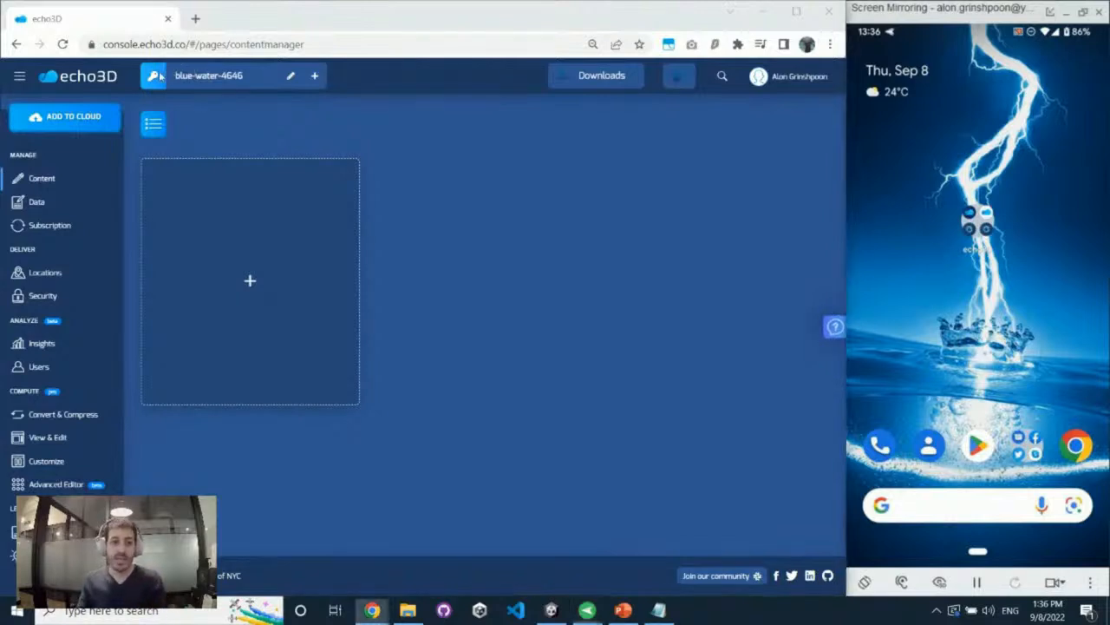
Look over the list of projects available to the account
{"action": "left_click", "coordinate": [158, 75]}
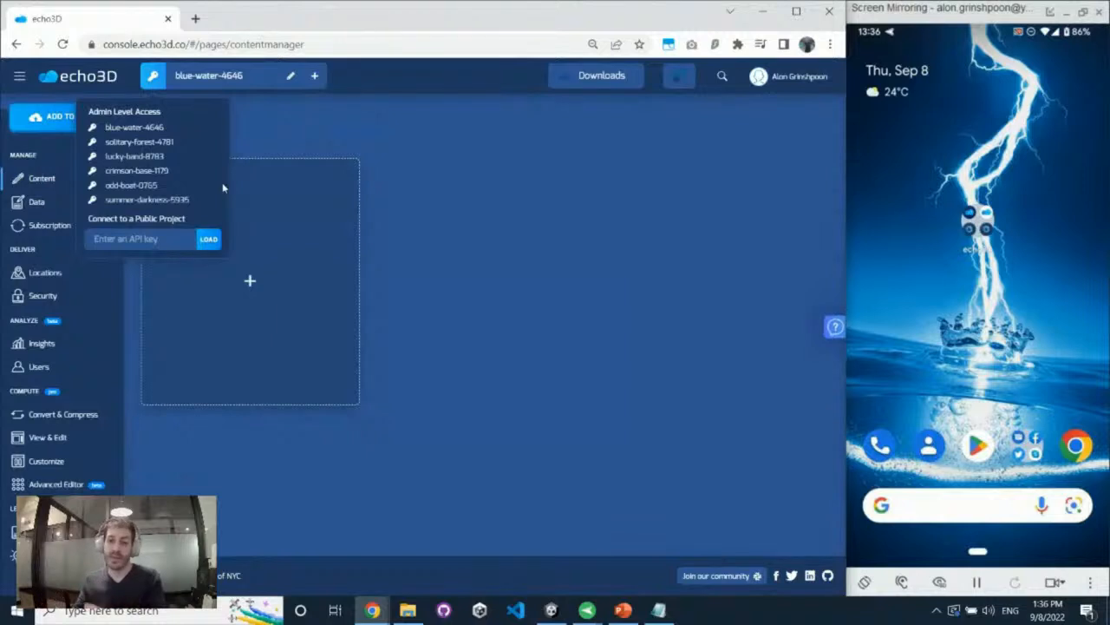
{"action": "left_click", "coordinate": [569, 87]}
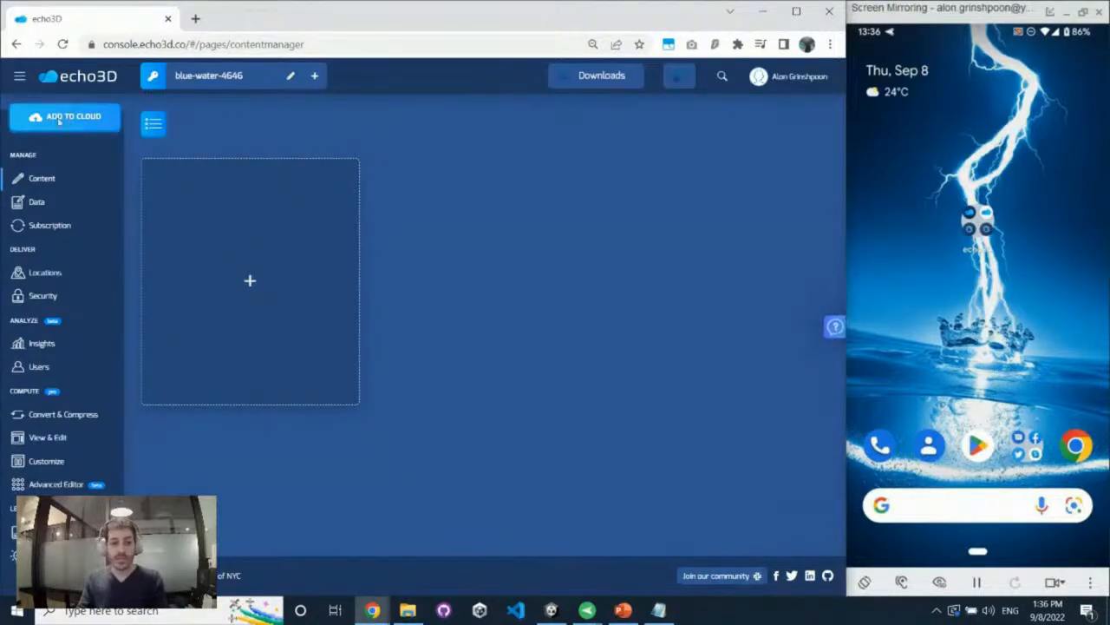
Start adding new content to the cloud and browse through the ready-made hologram models
{"action": "left_click", "coordinate": [73, 118]}
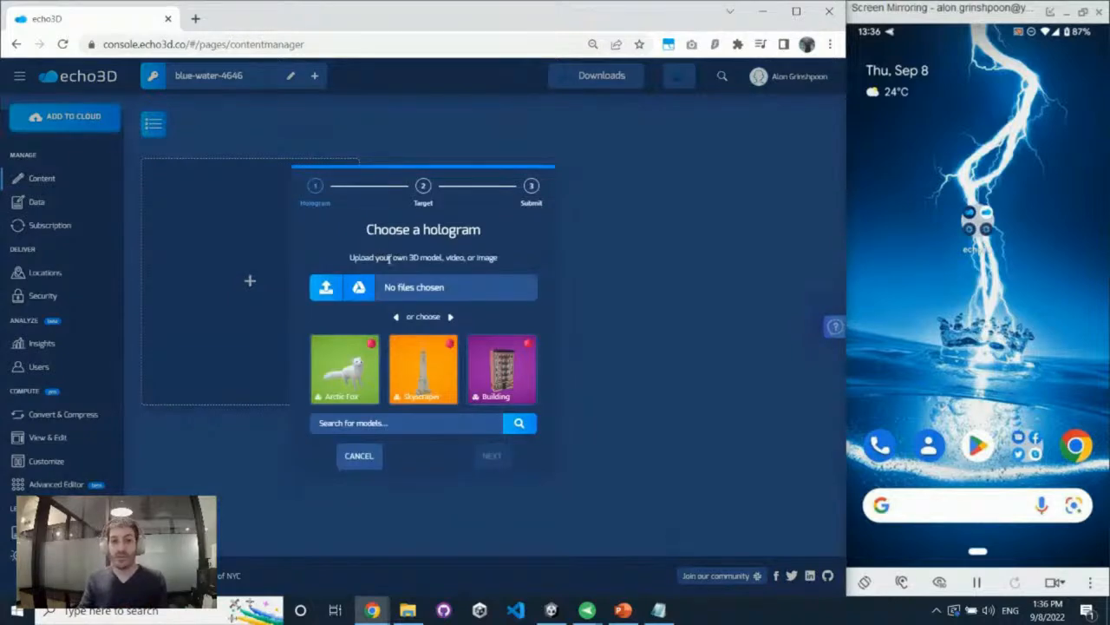
{"action": "left_click", "coordinate": [452, 320]}
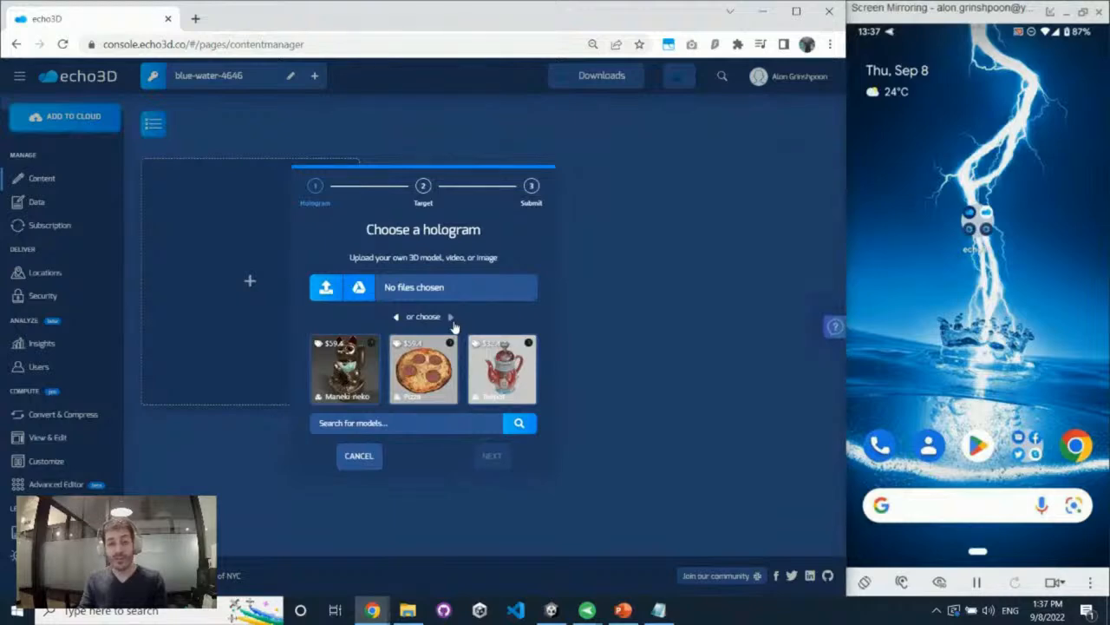
{"action": "left_click", "coordinate": [452, 320]}
{"action": "left_click", "coordinate": [452, 320]}
{"action": "left_click", "coordinate": [452, 320]}
{"action": "left_click", "coordinate": [451, 317]}
{"action": "left_click", "coordinate": [451, 317]}
{"action": "left_click", "coordinate": [451, 318]}
{"action": "left_click", "coordinate": [451, 317]}
{"action": "left_click", "coordinate": [397, 316]}
Add the Skyscraper model to the project, keeping its target as Anywhere
{"action": "left_click", "coordinate": [428, 368]}
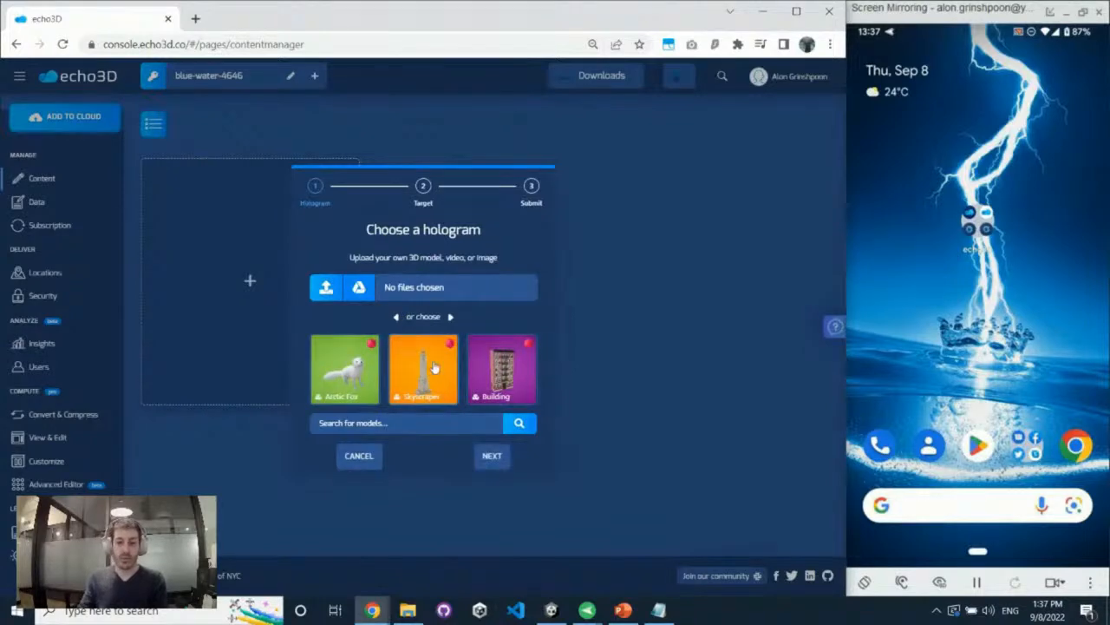
{"action": "left_click", "coordinate": [494, 457]}
{"action": "left_click", "coordinate": [496, 458]}
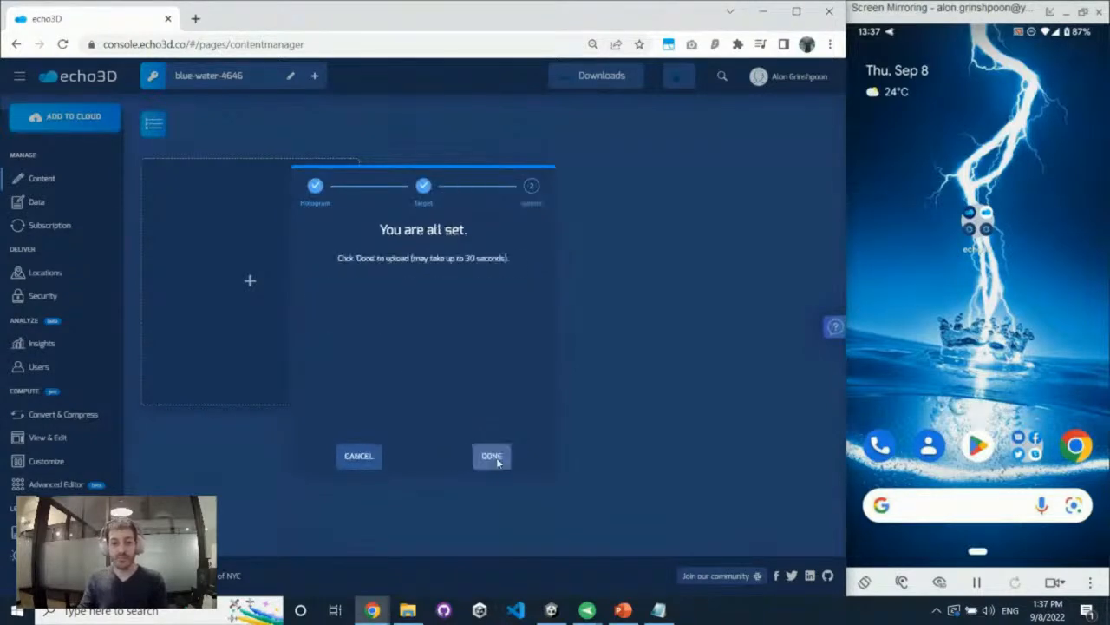
{"action": "left_click", "coordinate": [496, 457]}
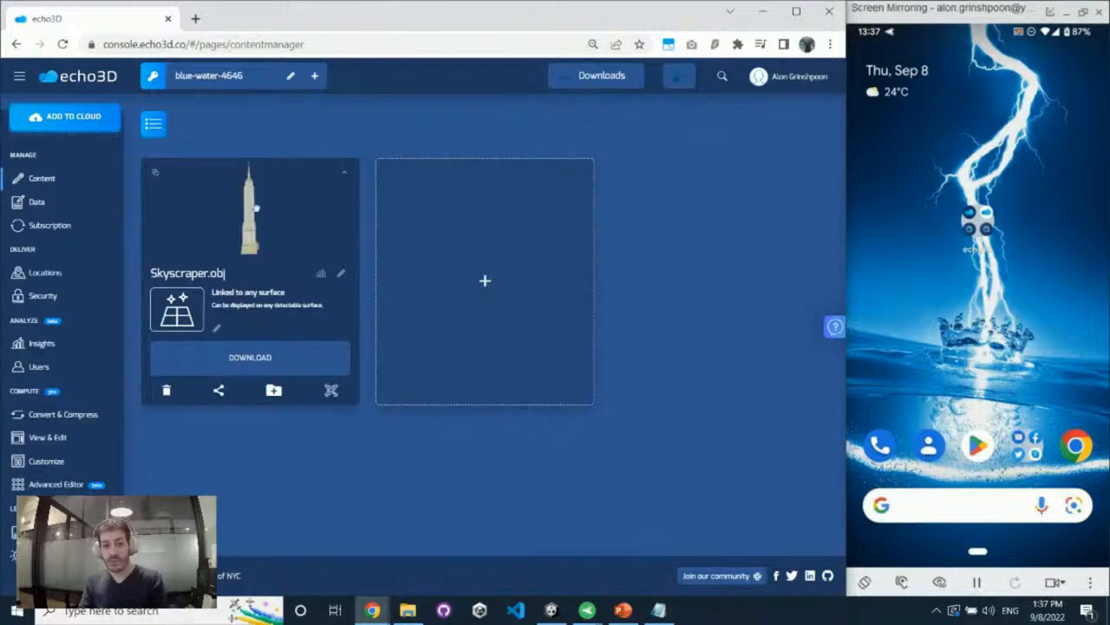
Examine the skyscraper's file extension and the formats offered for downloading it
{"action": "left_click_drag", "start_coordinate": [210, 273], "coordinate": [236, 277]}
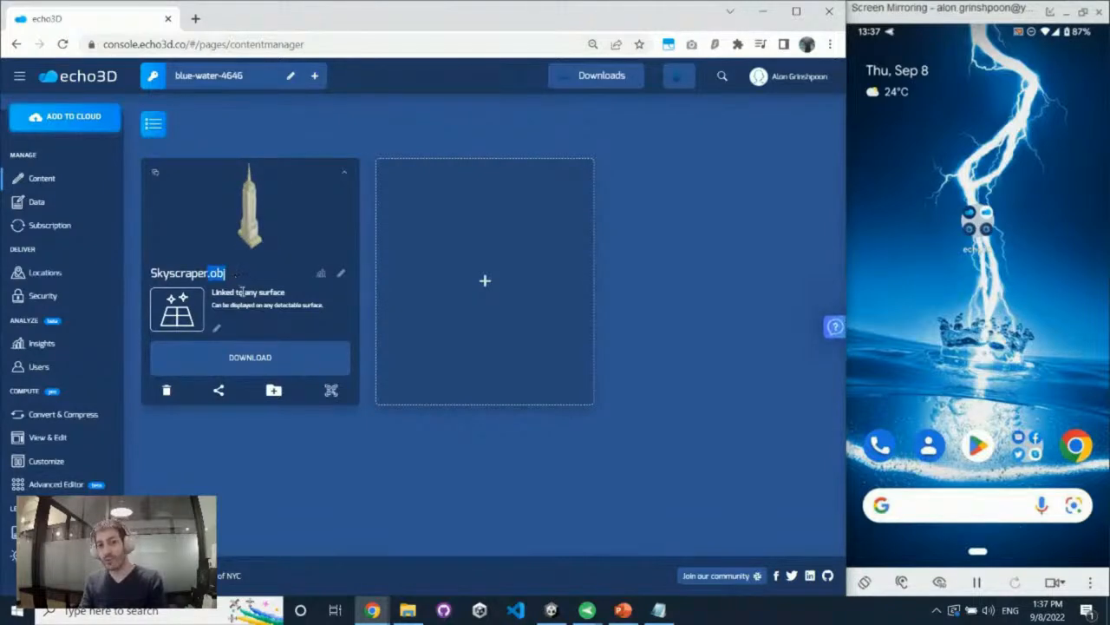
{"action": "left_click", "coordinate": [250, 356]}
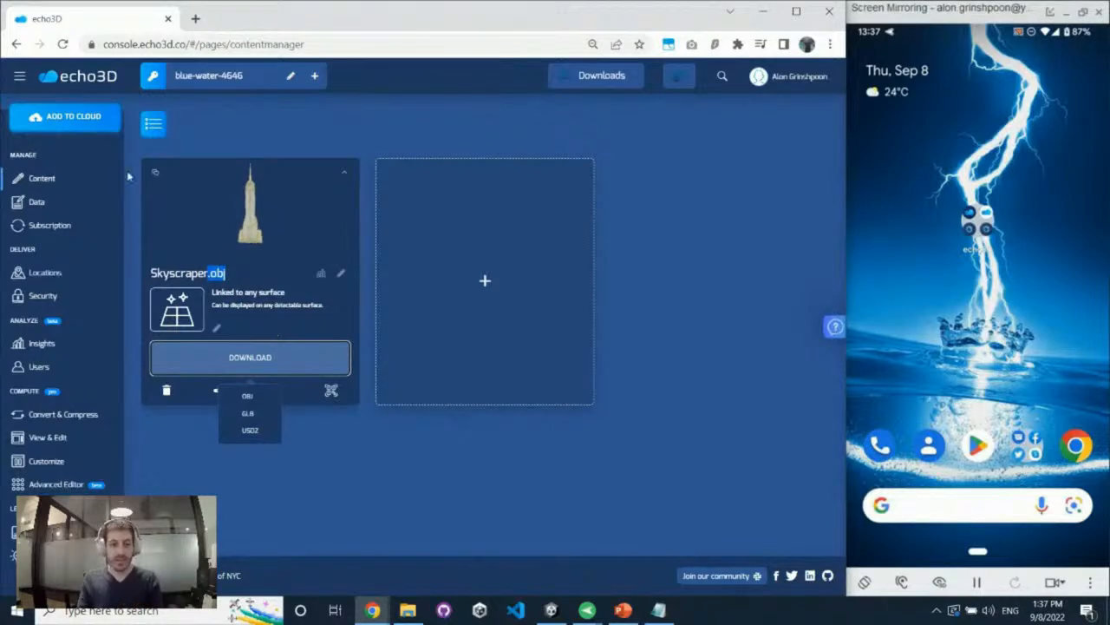
{"action": "left_click", "coordinate": [274, 310]}
Display the skyscraper's AR QR codes for viewing it on the floor and on an image
{"action": "left_click", "coordinate": [331, 392]}
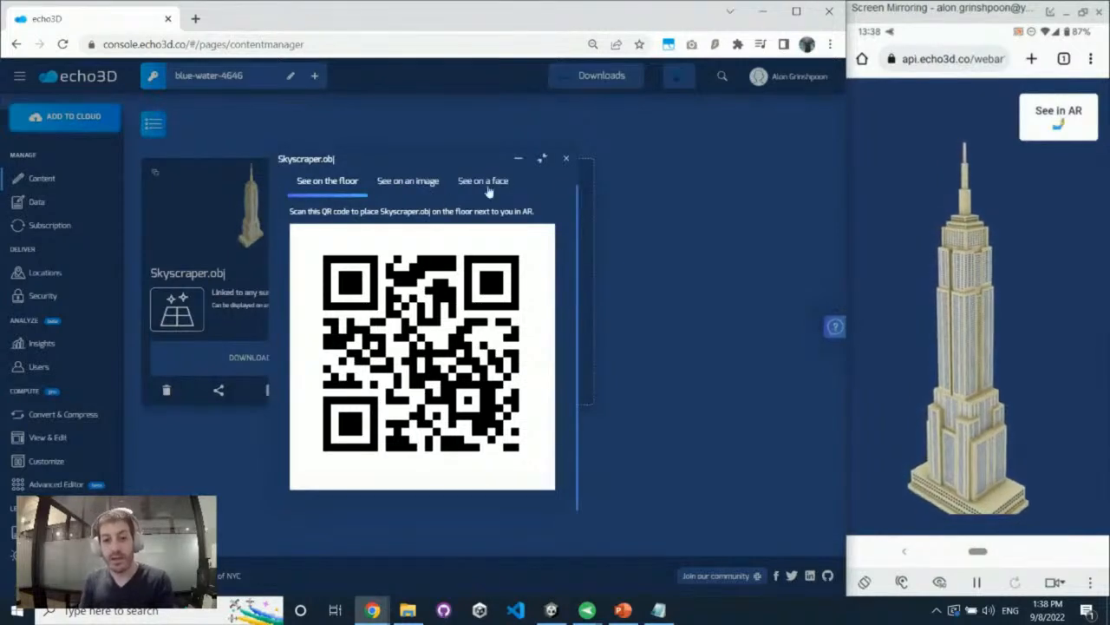
{"action": "left_click", "coordinate": [568, 159]}
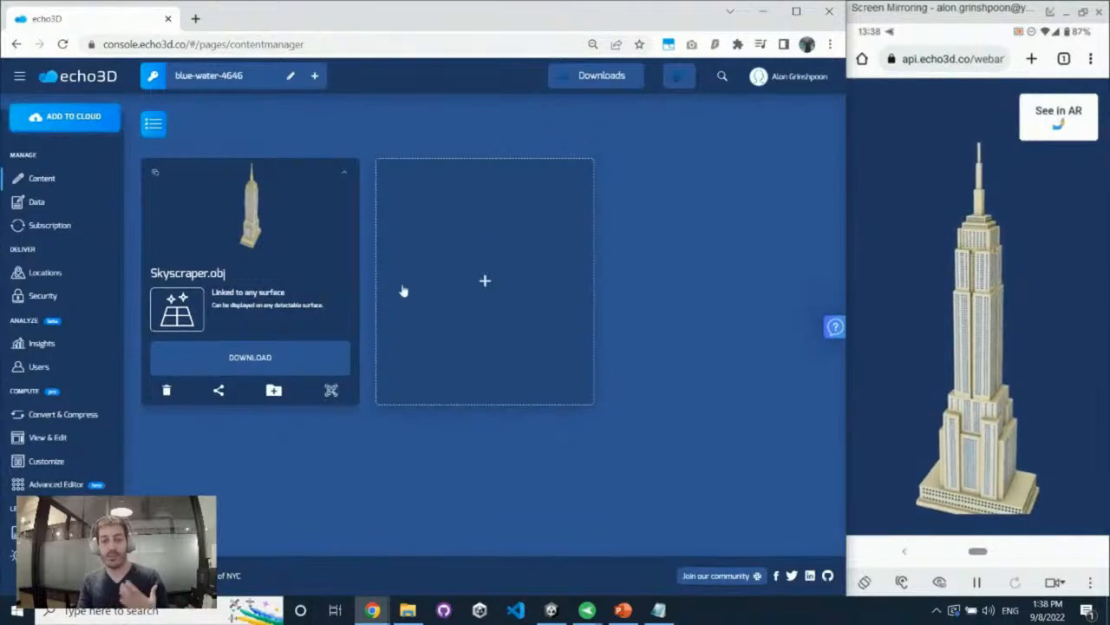
{"action": "left_click", "coordinate": [330, 391]}
{"action": "left_click", "coordinate": [416, 181]}
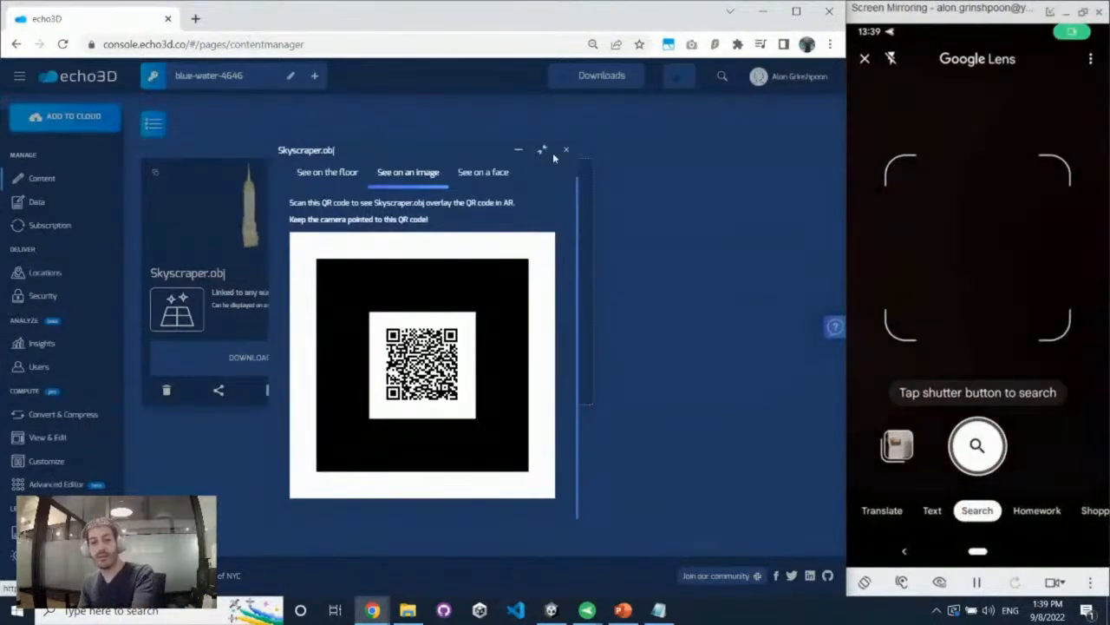
{"action": "left_click", "coordinate": [567, 150]}
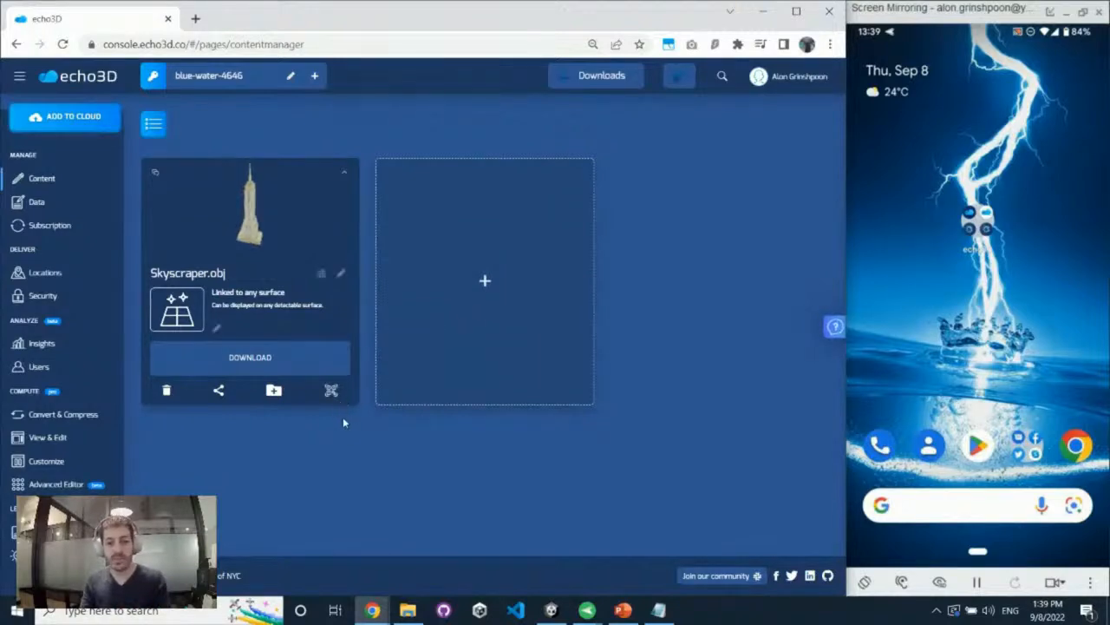
Display the skyscraper's AR QR code for viewing it on a face
{"action": "left_click", "coordinate": [330, 390]}
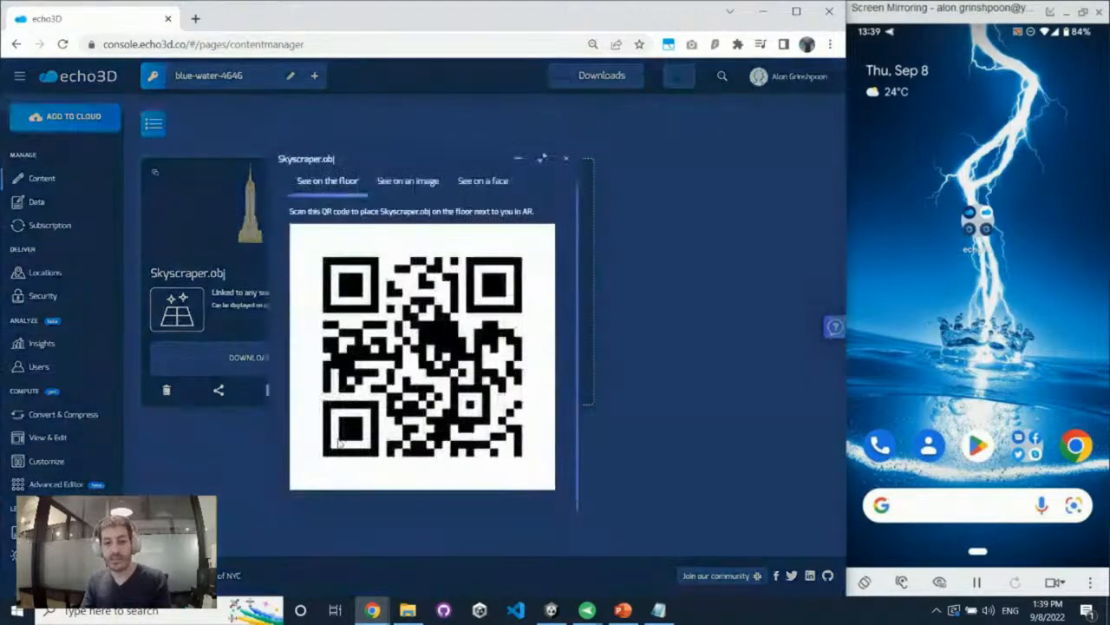
{"action": "left_click", "coordinate": [485, 189]}
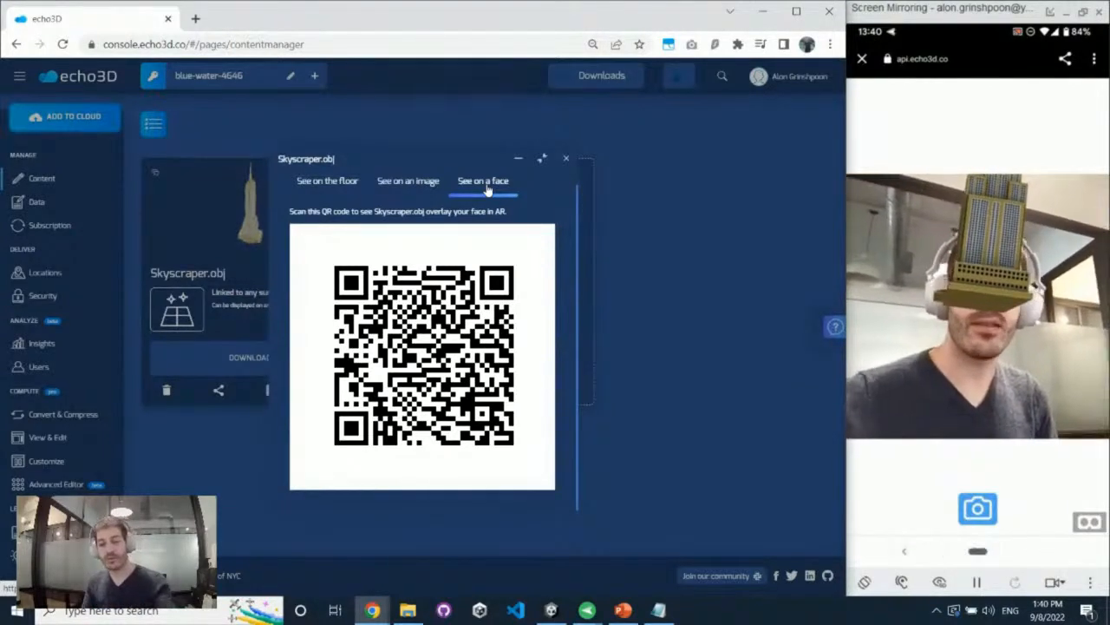
{"action": "left_click", "coordinate": [573, 162]}
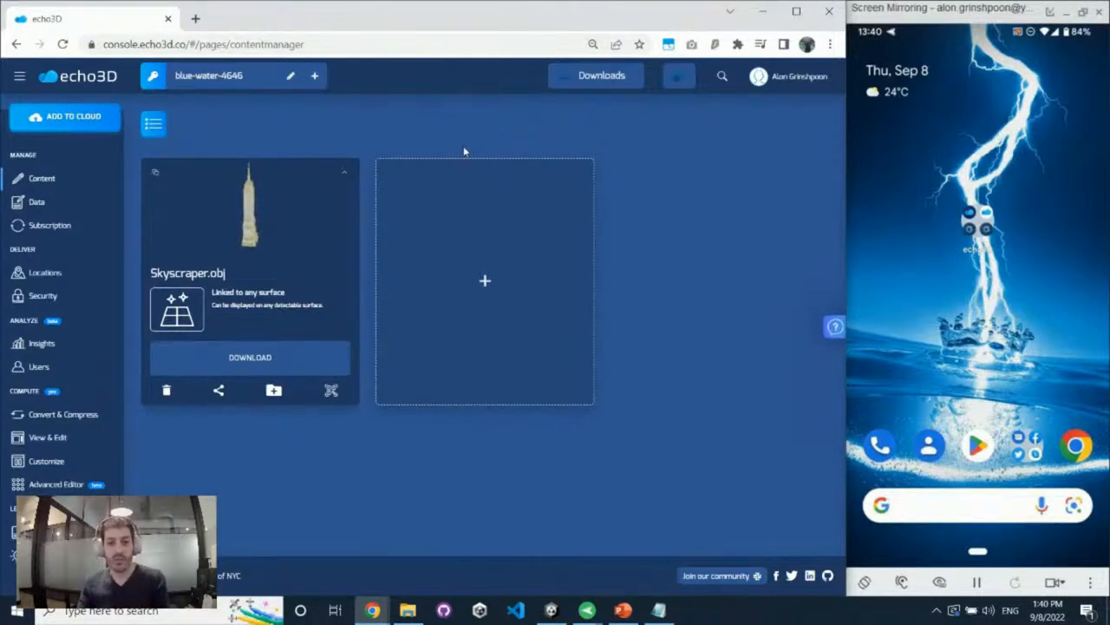
Add the Arctic Fox model to the project, targeted to the specific location New York (40.71454, -74.00712)
{"action": "left_click", "coordinate": [452, 249]}
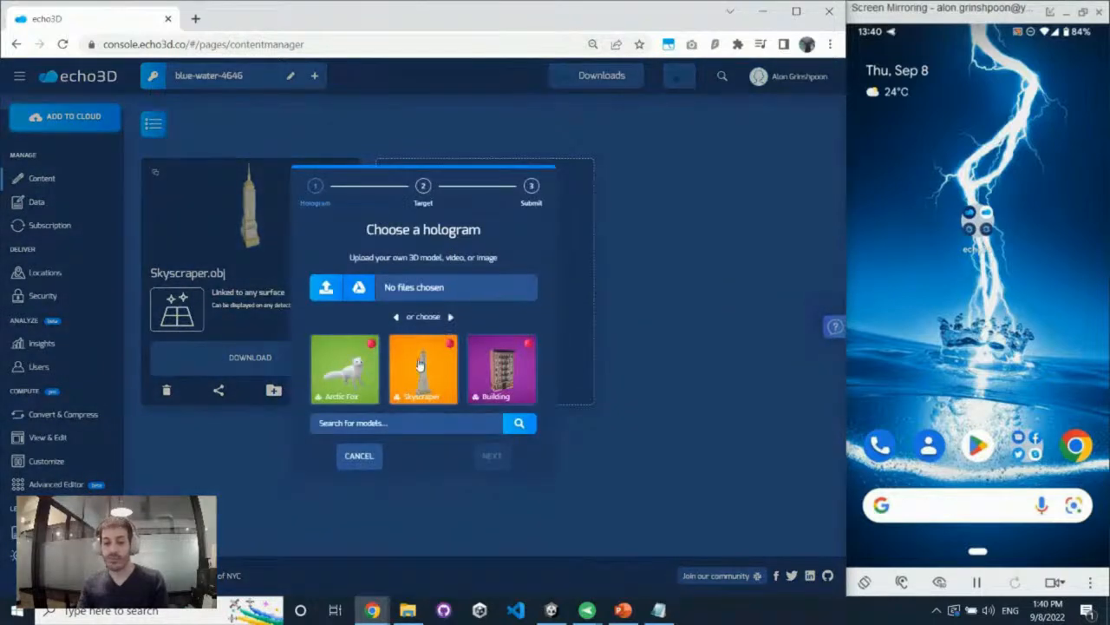
{"action": "left_click", "coordinate": [362, 389]}
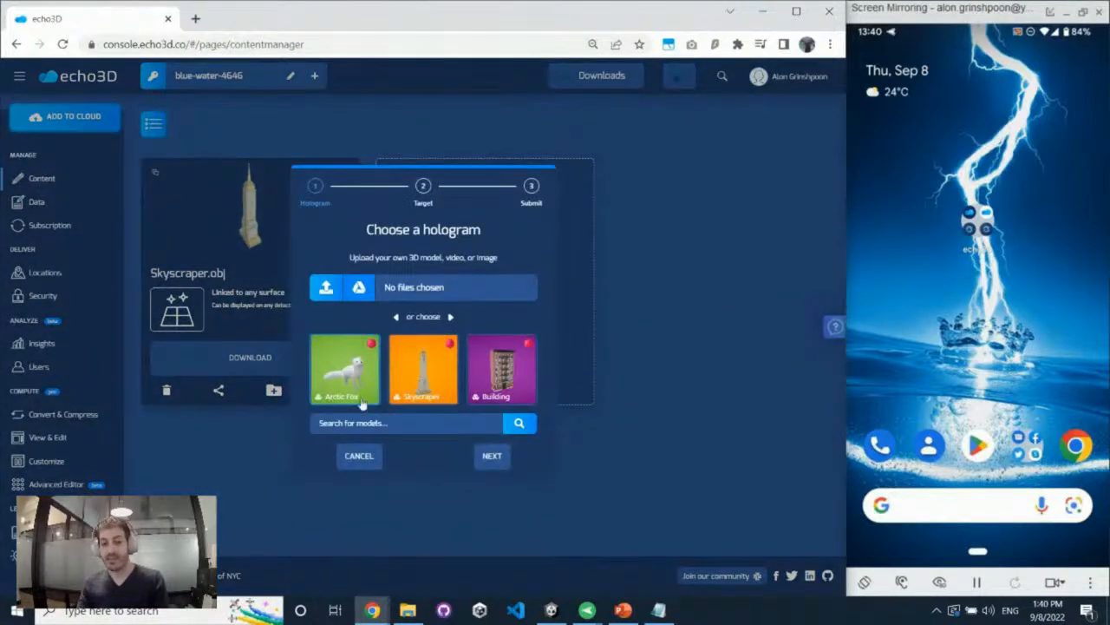
{"action": "left_click", "coordinate": [484, 467]}
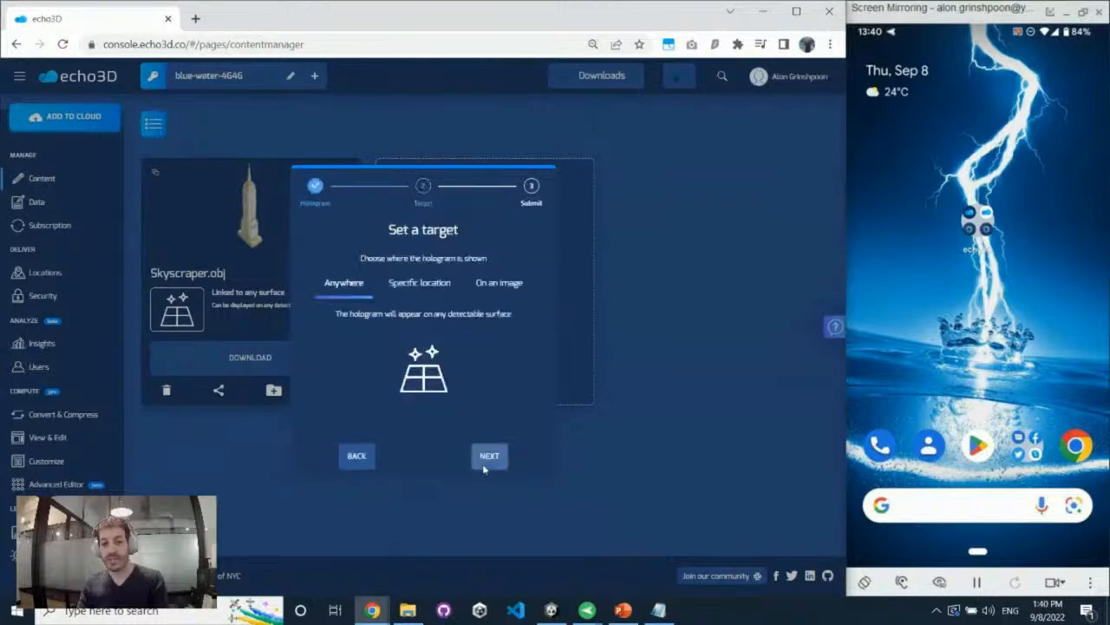
{"action": "left_click", "coordinate": [417, 288]}
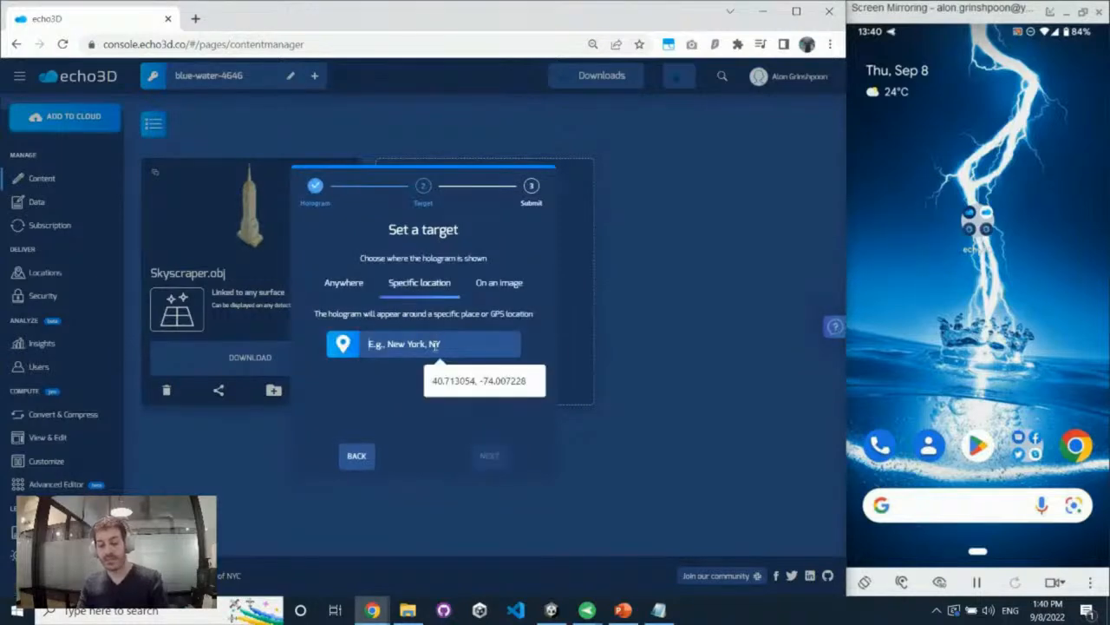
{"action": "left_click", "coordinate": [436, 344]}
{"action": "type", "text": "NB"}
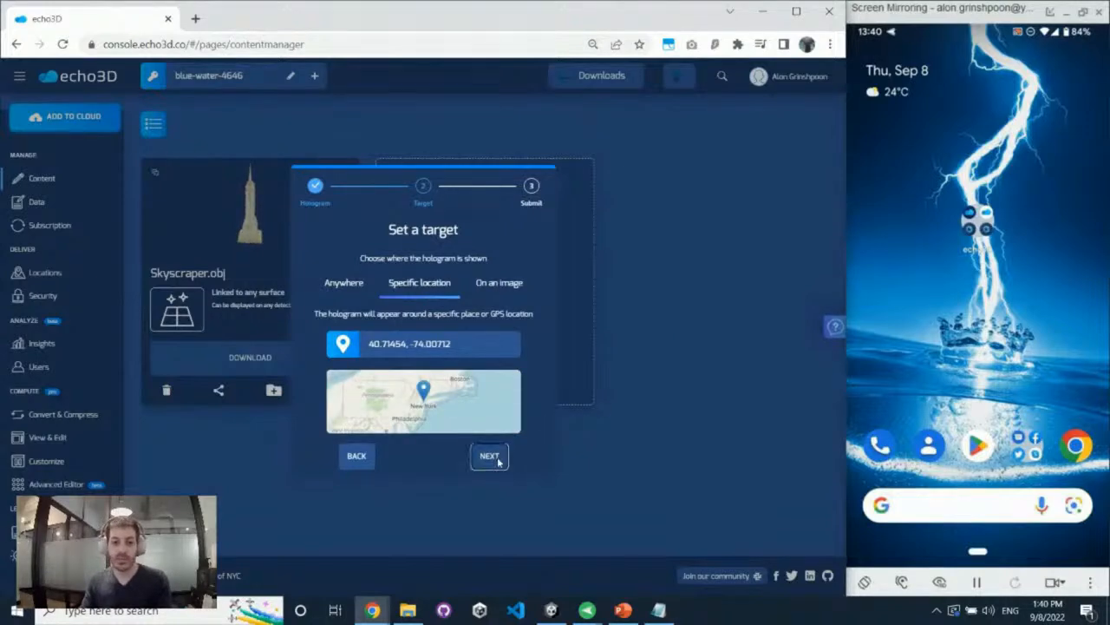
{"action": "left_click", "coordinate": [498, 460]}
{"action": "left_click", "coordinate": [497, 457]}
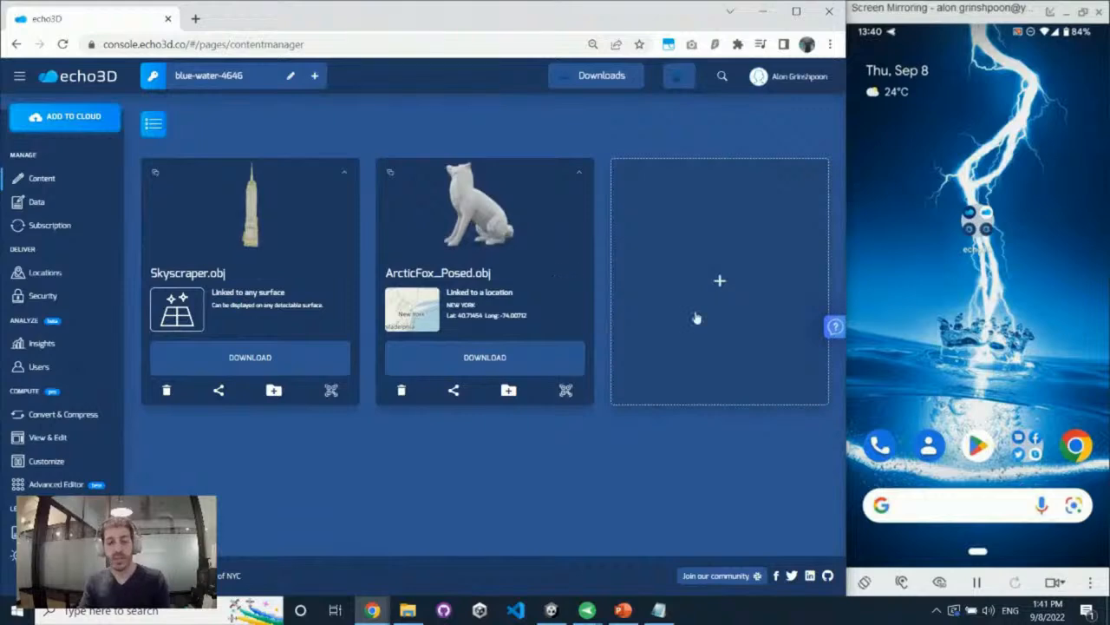
Upload the image Arie-AR.jpg as a hologram, keeping its target as Anywhere
{"action": "left_click", "coordinate": [673, 323]}
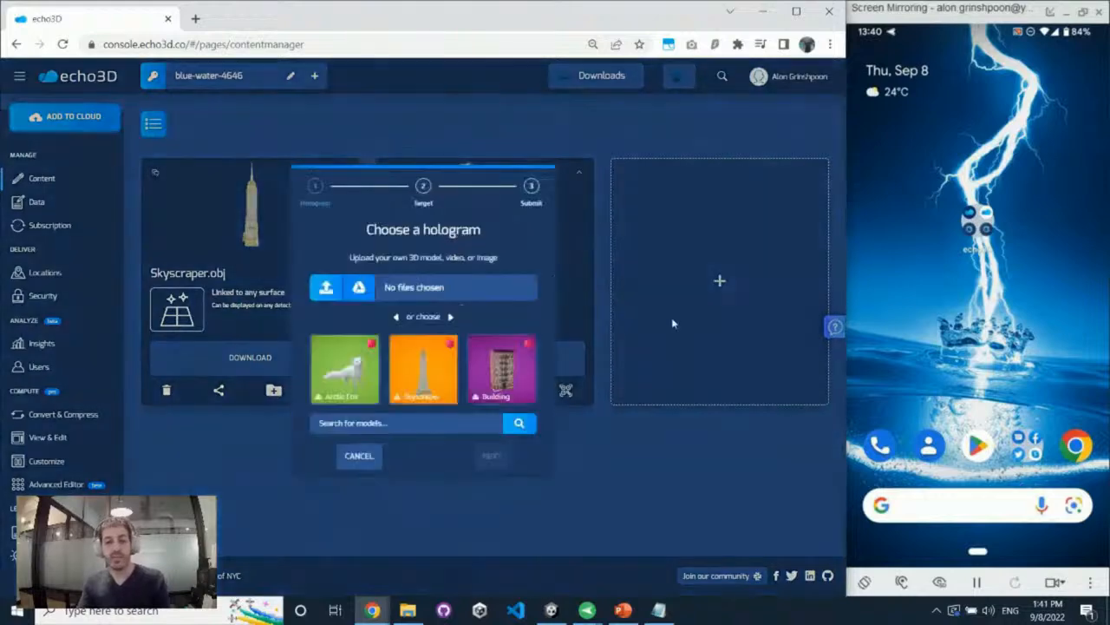
{"action": "left_click", "coordinate": [516, 293]}
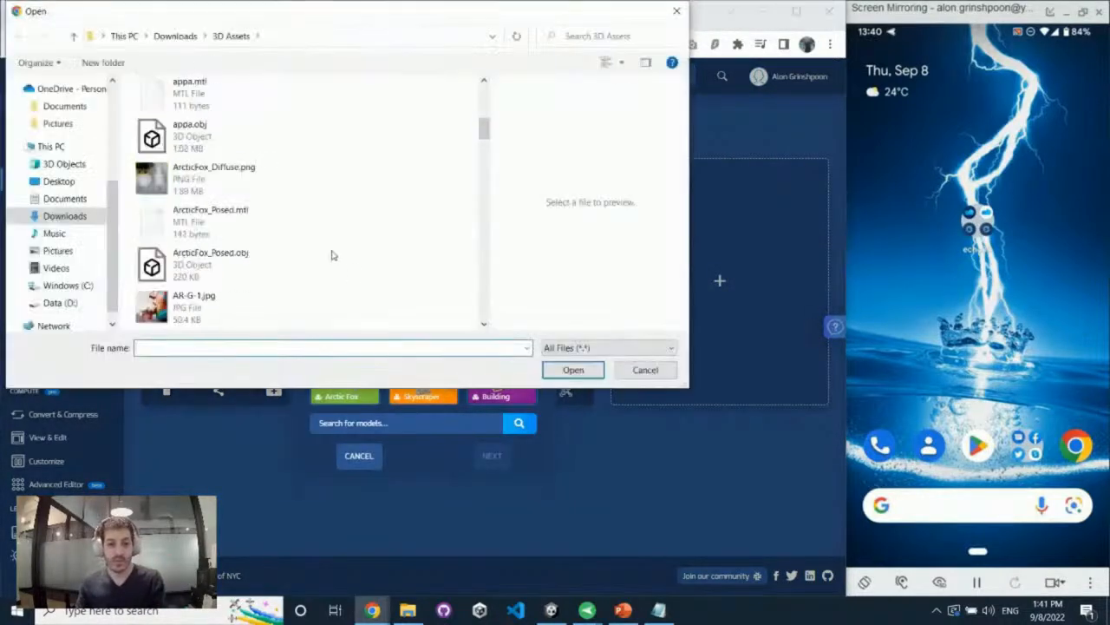
{"action": "scroll", "coordinate": [330, 255], "scroll_direction": "down", "scroll_amount": 3}
{"action": "double_click", "coordinate": [297, 227]}
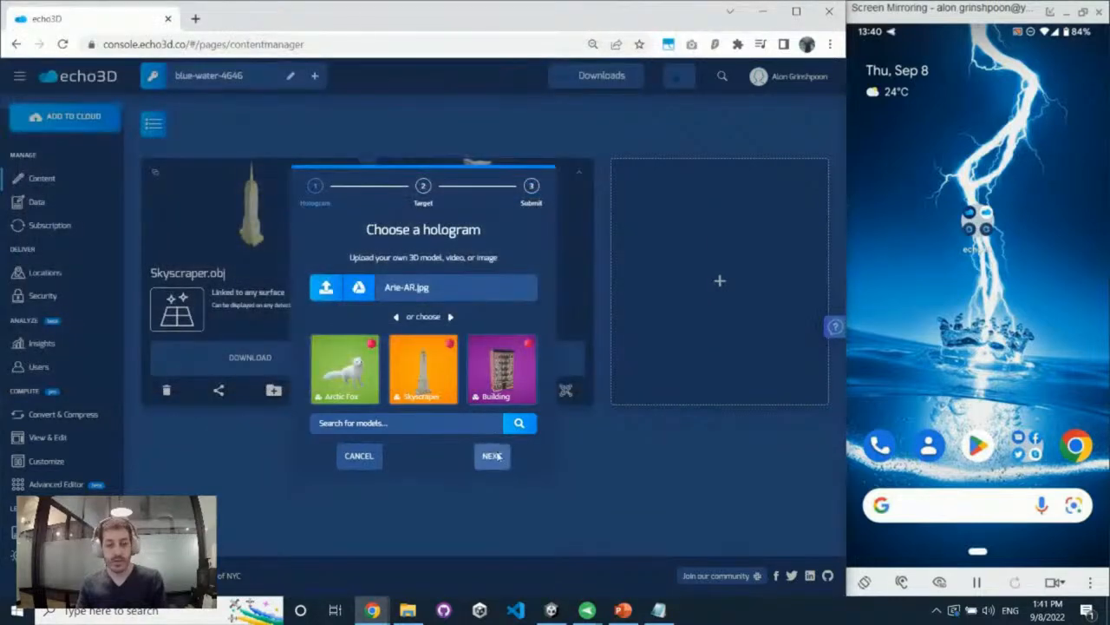
{"action": "left_click", "coordinate": [491, 455]}
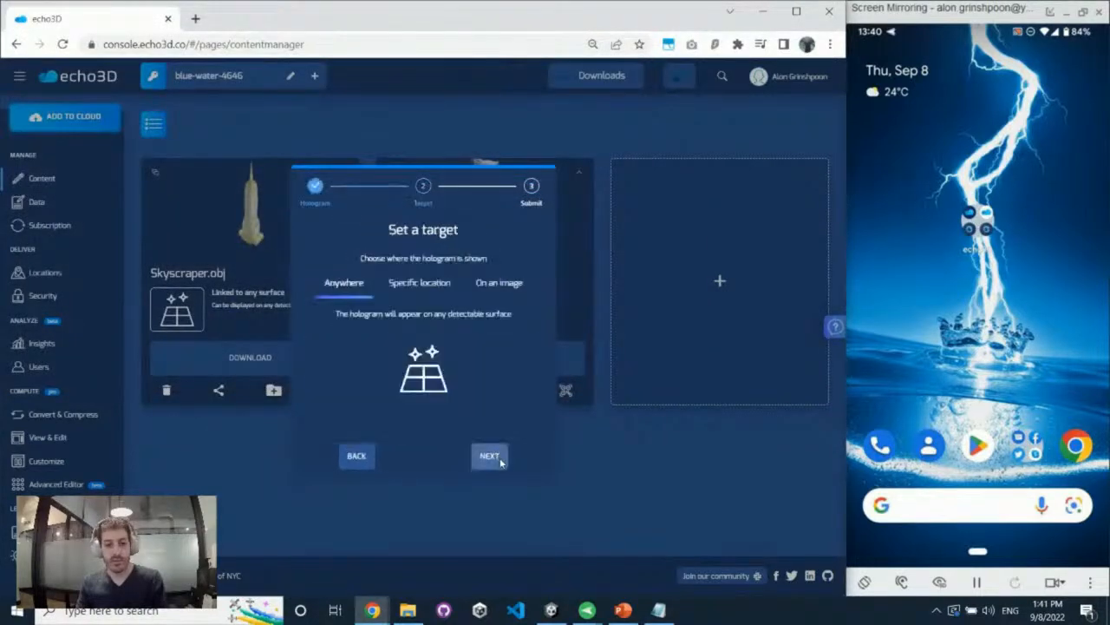
{"action": "left_click", "coordinate": [500, 460]}
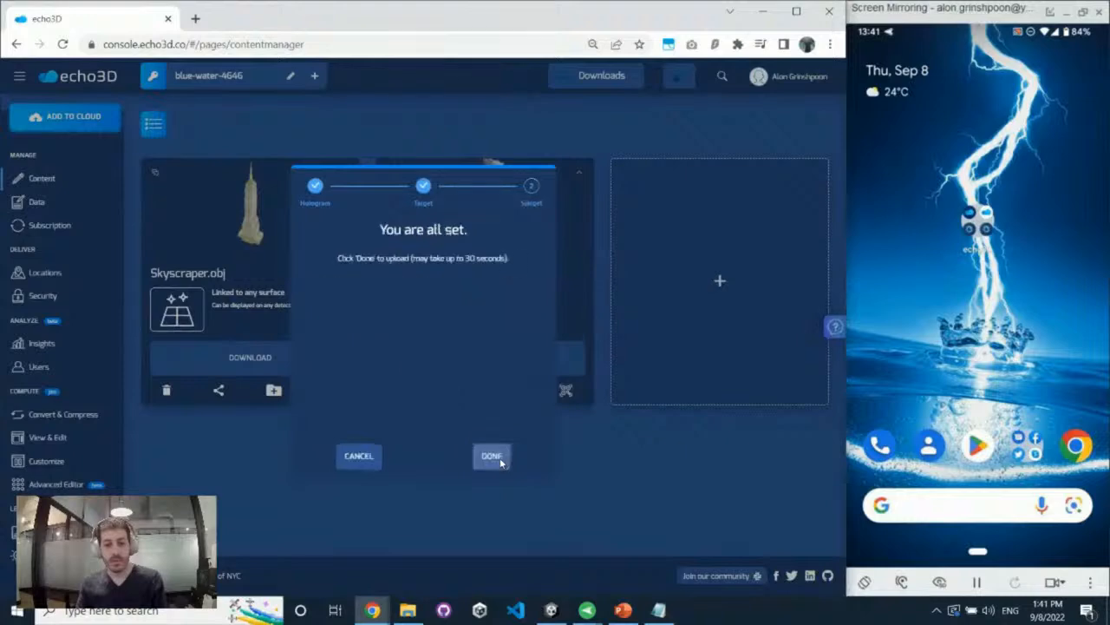
{"action": "left_click", "coordinate": [499, 459]}
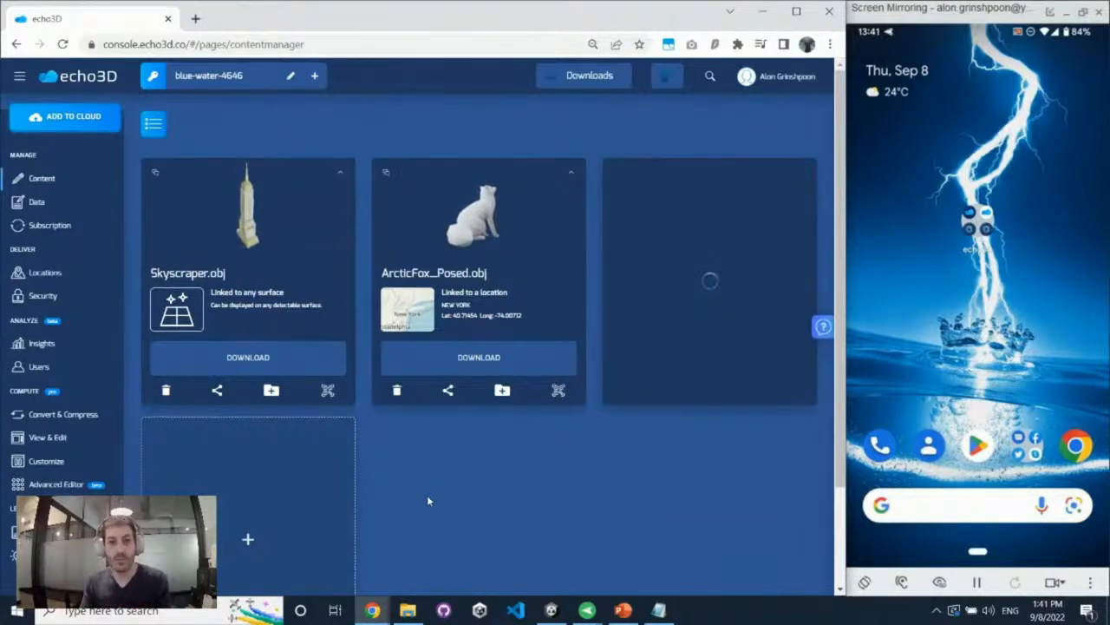
Start another upload and choose the video big_buck_bunny.mp4 from the 3D Assets folder as the hologram
{"action": "left_click", "coordinate": [344, 491]}
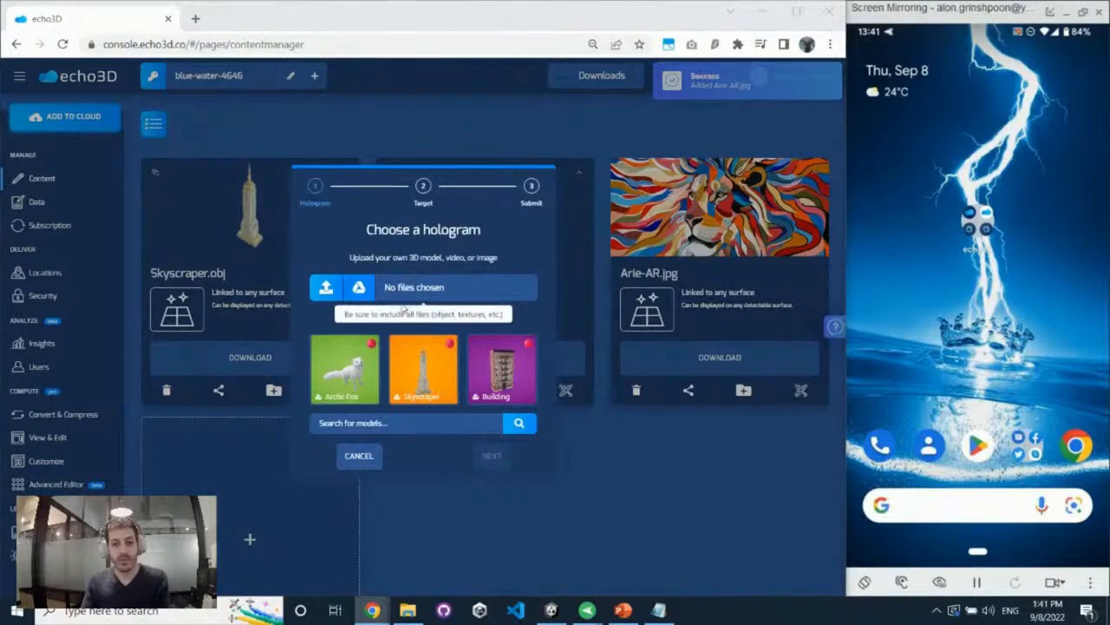
{"action": "left_click", "coordinate": [408, 298]}
{"action": "scroll", "coordinate": [252, 230], "scroll_direction": "down", "scroll_amount": 5}
{"action": "scroll", "coordinate": [254, 236], "scroll_direction": "down", "scroll_amount": 2}
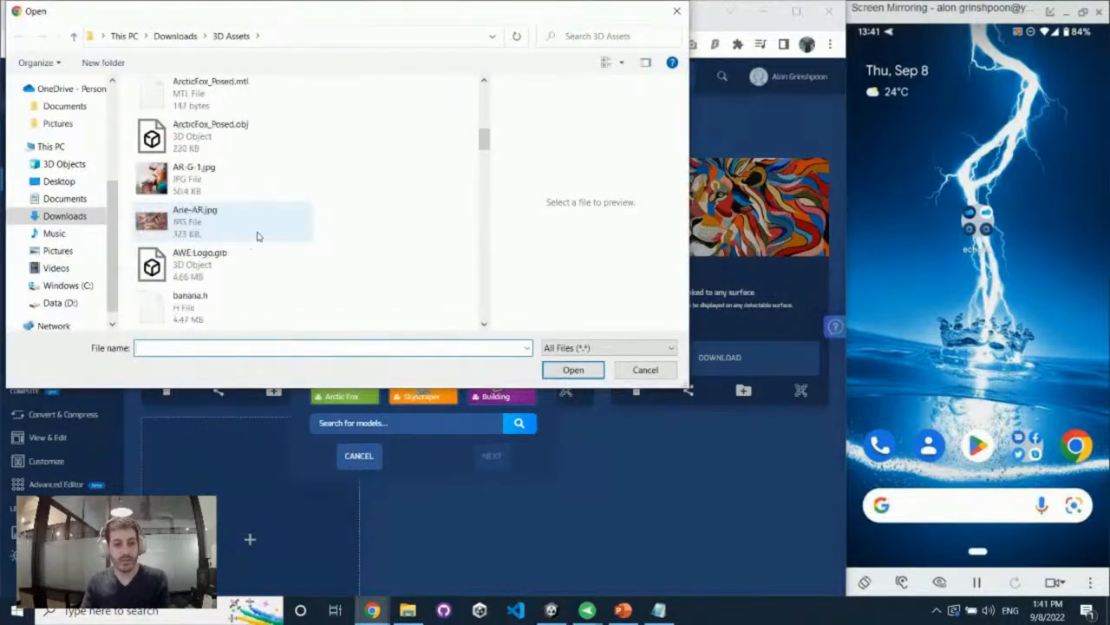
{"action": "scroll", "coordinate": [263, 236], "scroll_direction": "down", "scroll_amount": 2}
{"action": "double_click", "coordinate": [223, 298]}
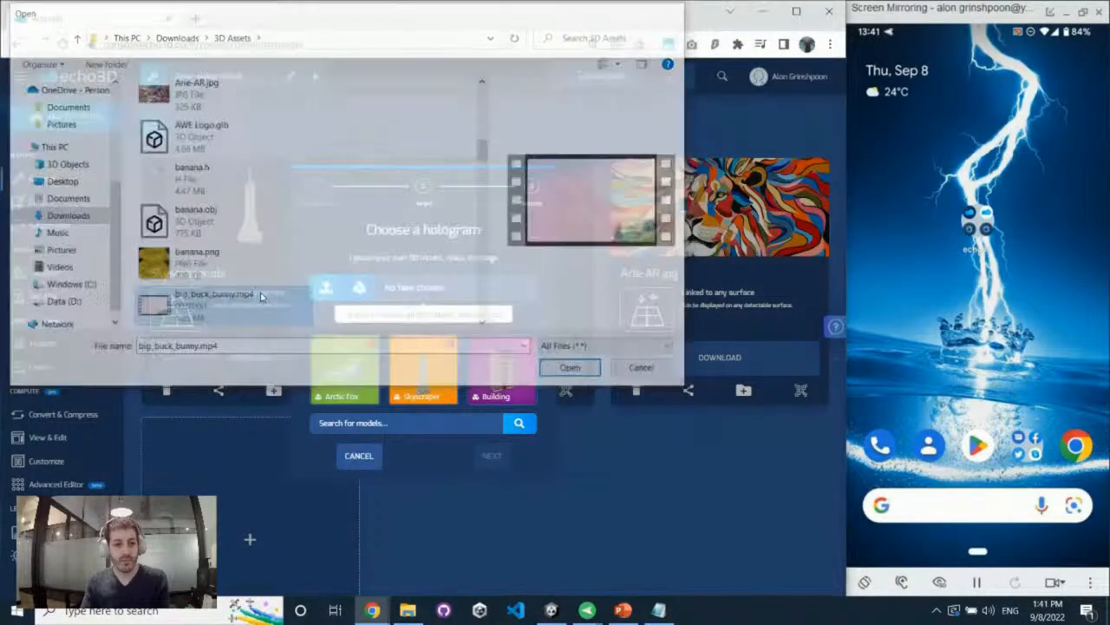
{"action": "left_click", "coordinate": [492, 455]}
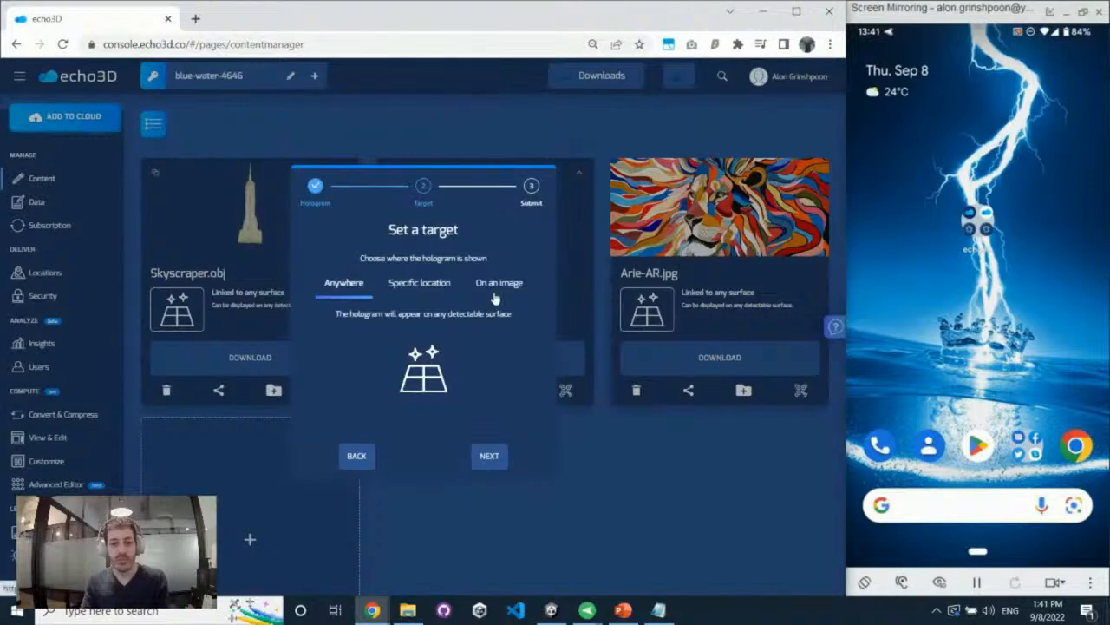
Set the video's target to an image using air.png and submit the upload
{"action": "left_click", "coordinate": [495, 293]}
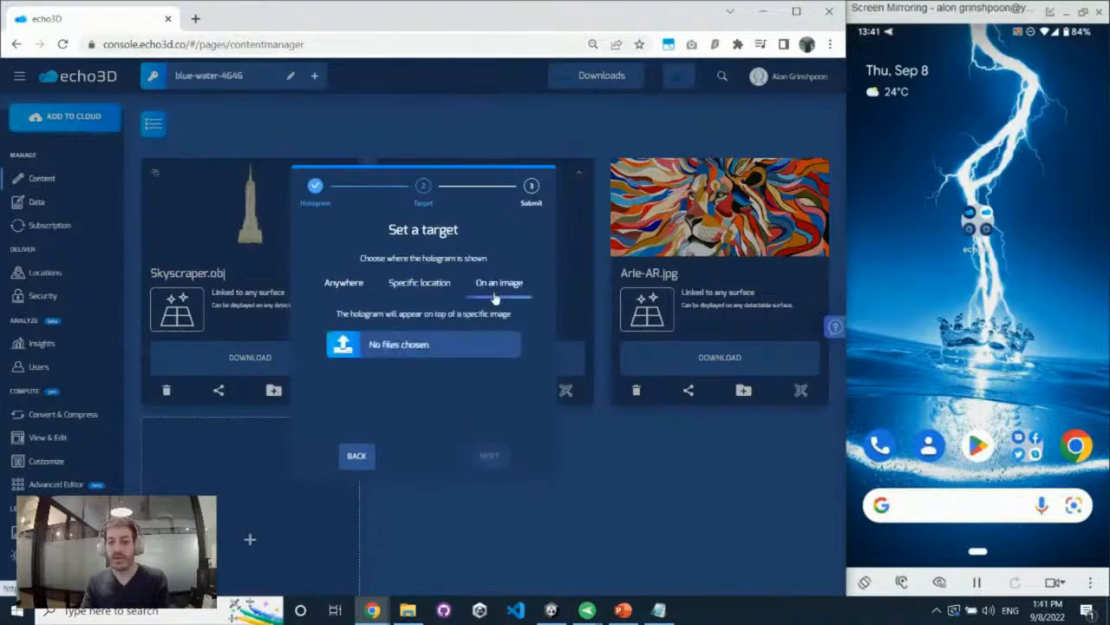
{"action": "left_click", "coordinate": [469, 342]}
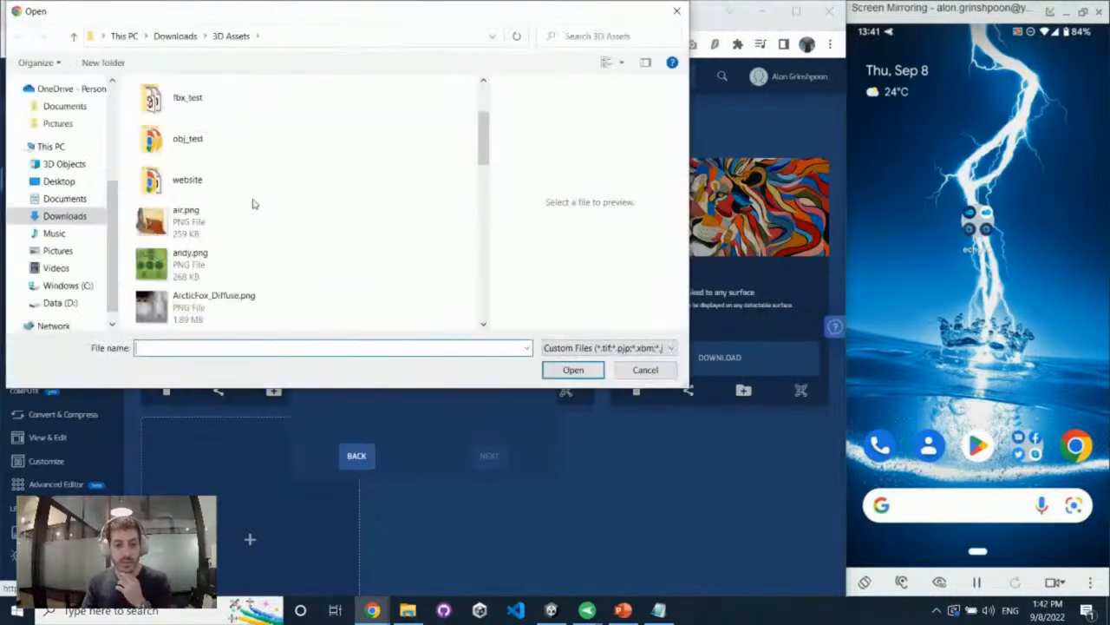
{"action": "double_click", "coordinate": [248, 216]}
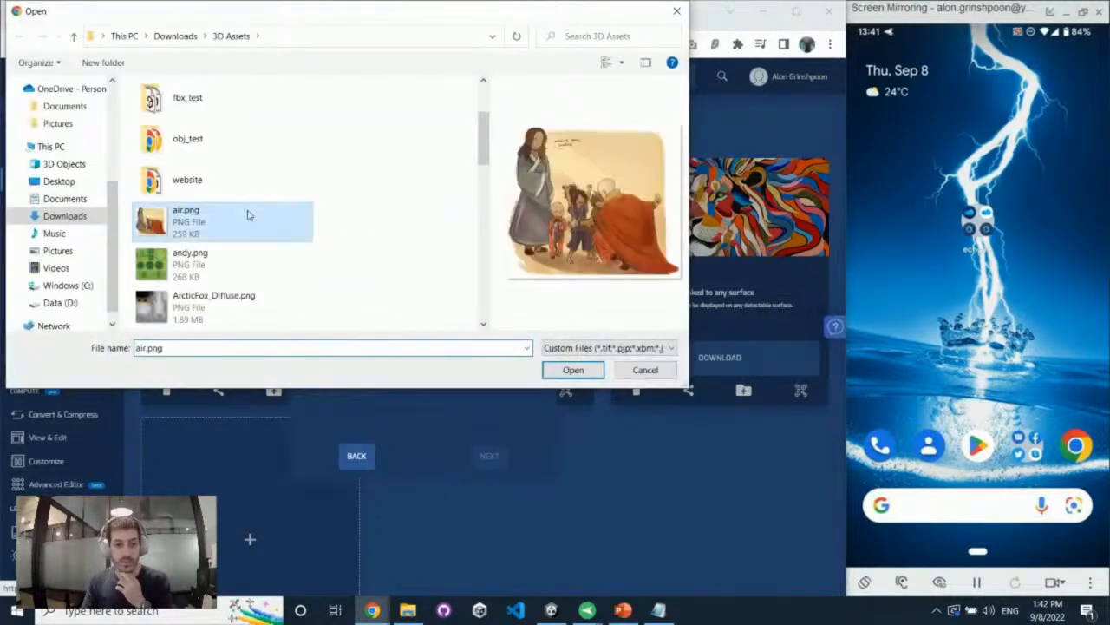
{"action": "left_click", "coordinate": [488, 453]}
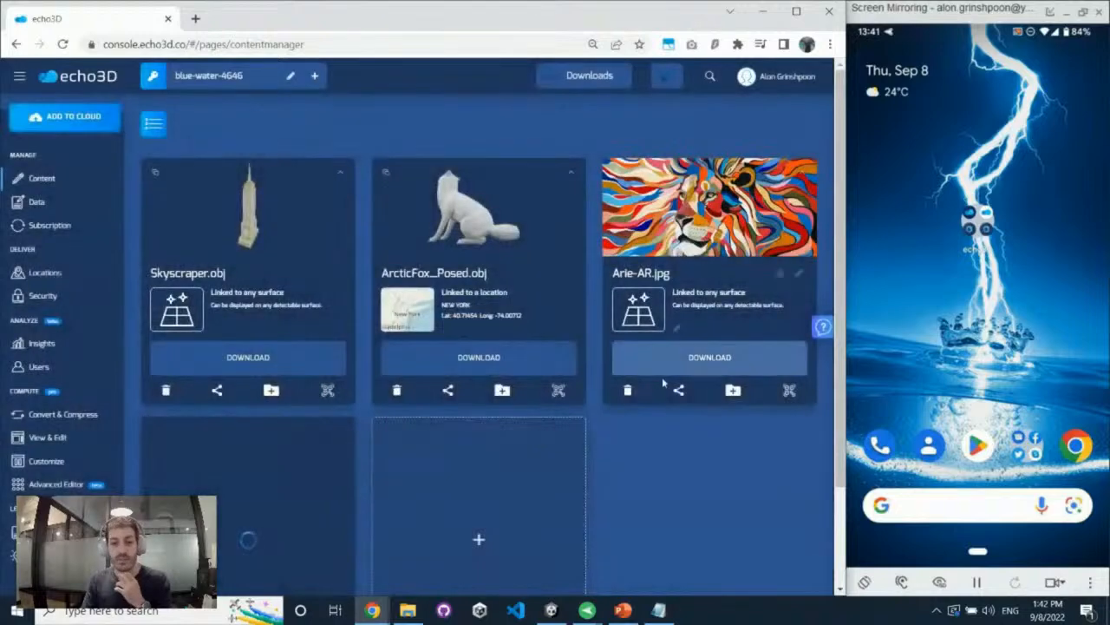
Copy the share link of Arie-AR.jpg and open it in a new browser tab
{"action": "left_click", "coordinate": [685, 391]}
{"action": "left_click", "coordinate": [443, 427]}
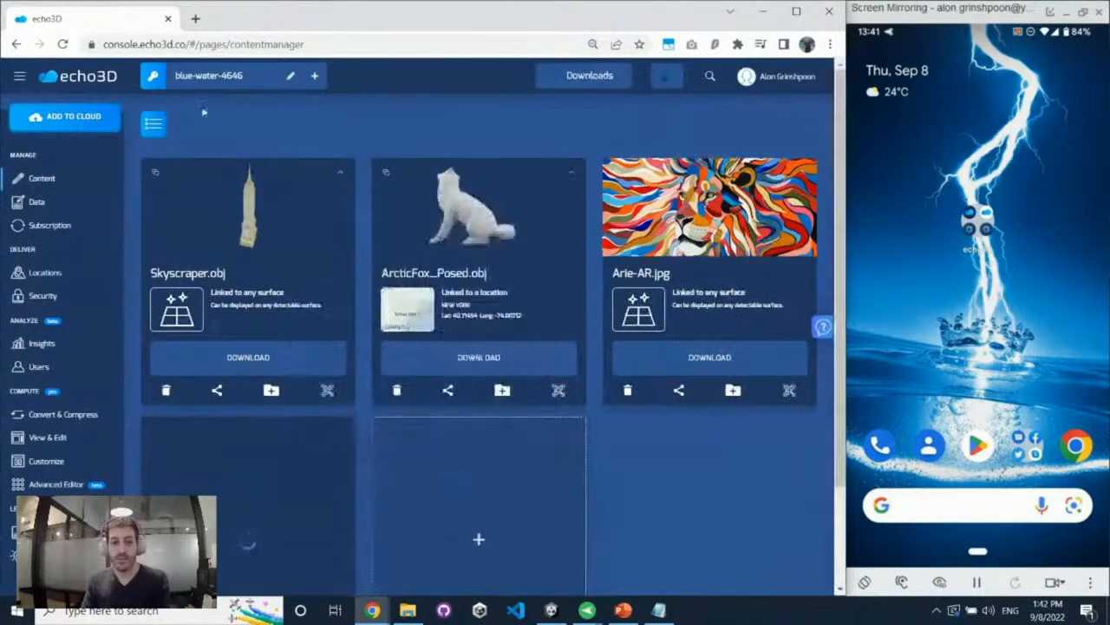
{"action": "left_click", "coordinate": [193, 23]}
{"action": "key", "text": "ctrl+v"}
{"action": "key", "text": "Return"}
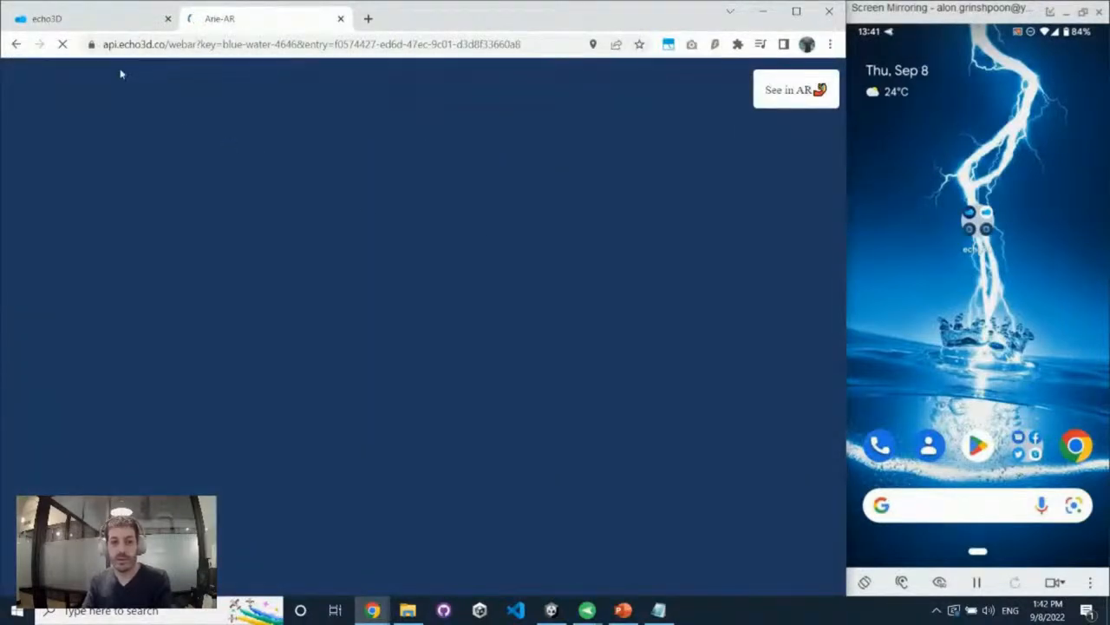
Inspect the shared Arie-AR preview in its browser tab, rotate the view, and close the preview
{"action": "left_click", "coordinate": [97, 19]}
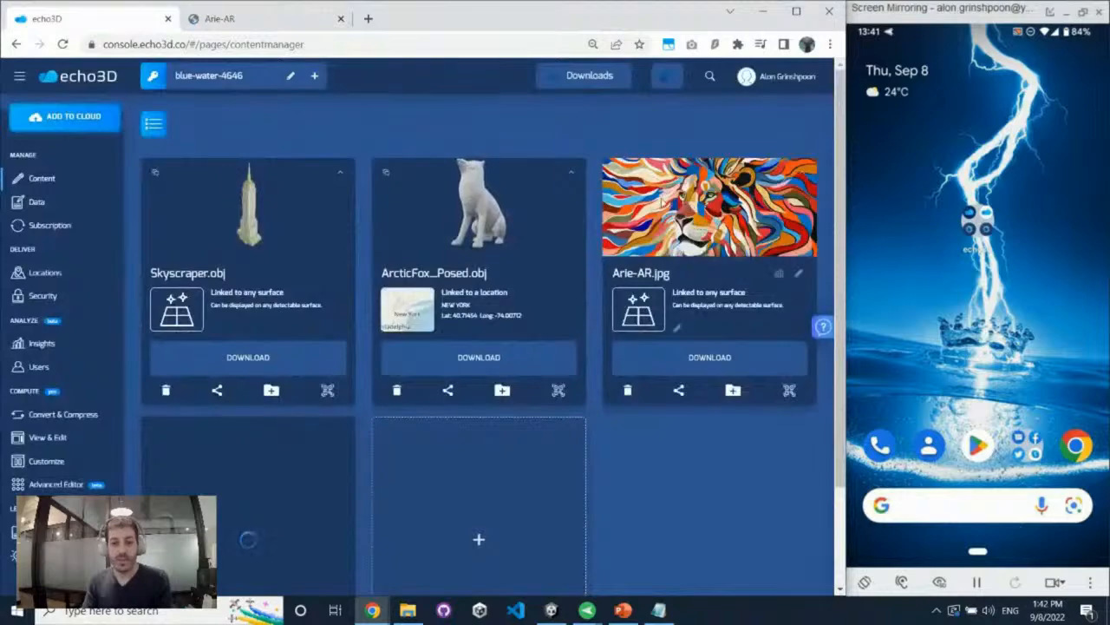
{"action": "left_click", "coordinate": [291, 23]}
{"action": "left_click_drag", "start_coordinate": [431, 212], "coordinate": [503, 158]}
{"action": "left_click", "coordinate": [342, 18]}
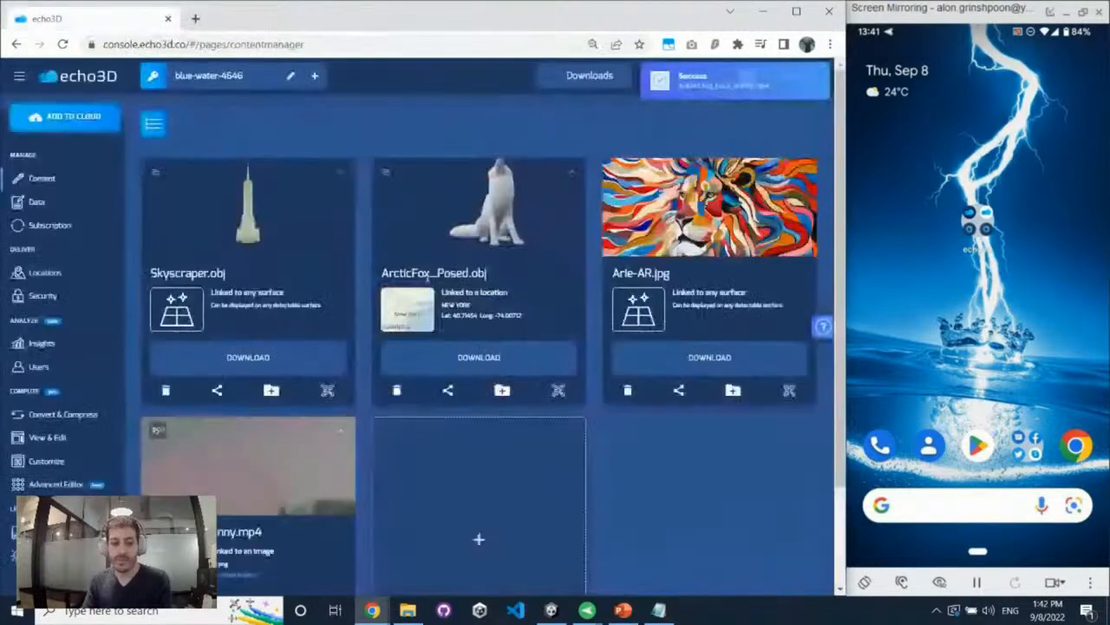
Preview big_buck_bunny.mp4 in AR using its QR code and the air.png target image, and close both
{"action": "scroll", "coordinate": [660, 435], "scroll_direction": "down", "scroll_amount": 2}
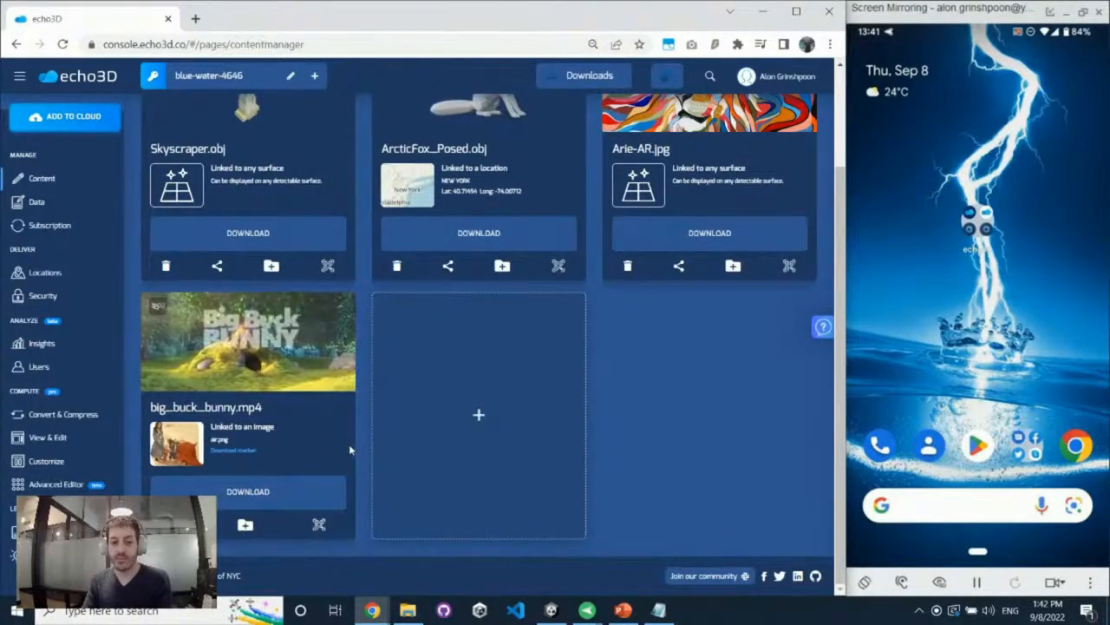
{"action": "left_click", "coordinate": [321, 526]}
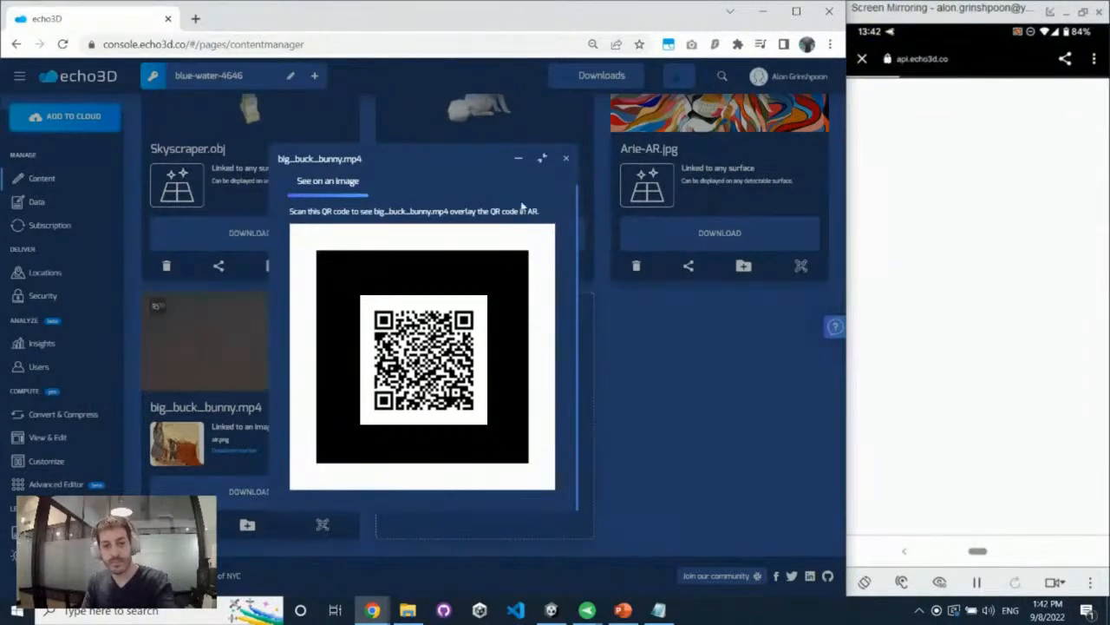
{"action": "left_click", "coordinate": [543, 158]}
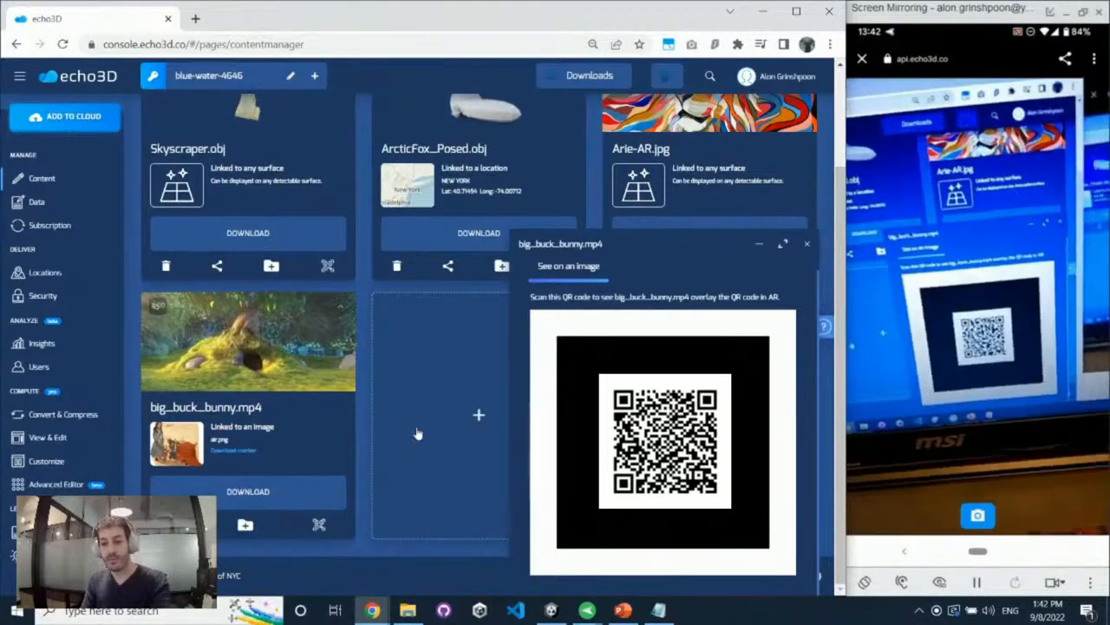
{"action": "left_click", "coordinate": [178, 444]}
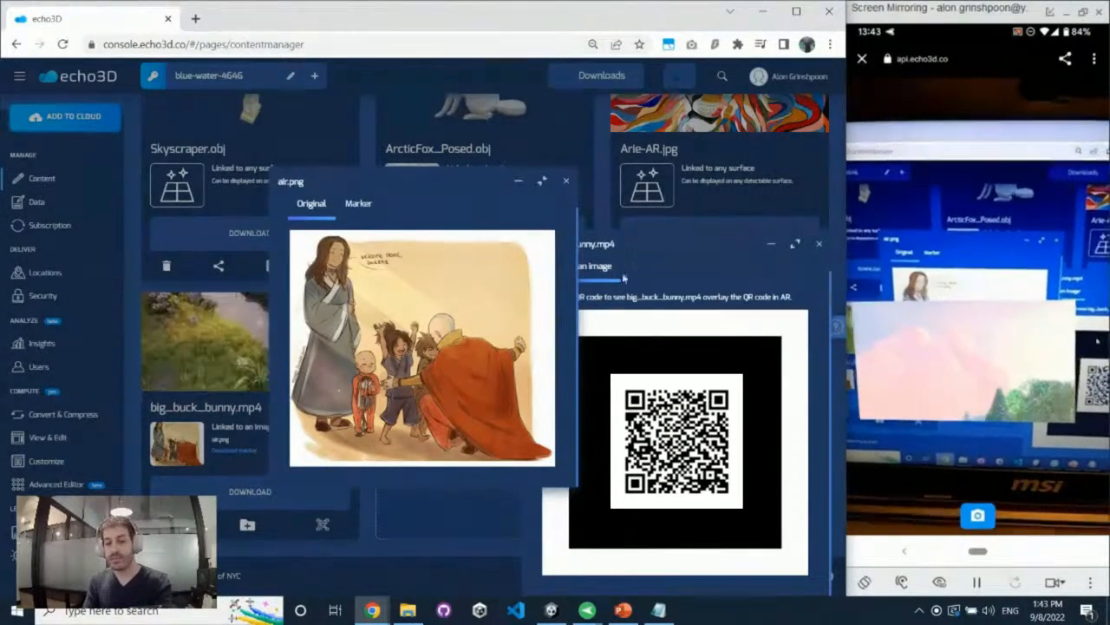
{"action": "left_click", "coordinate": [565, 182]}
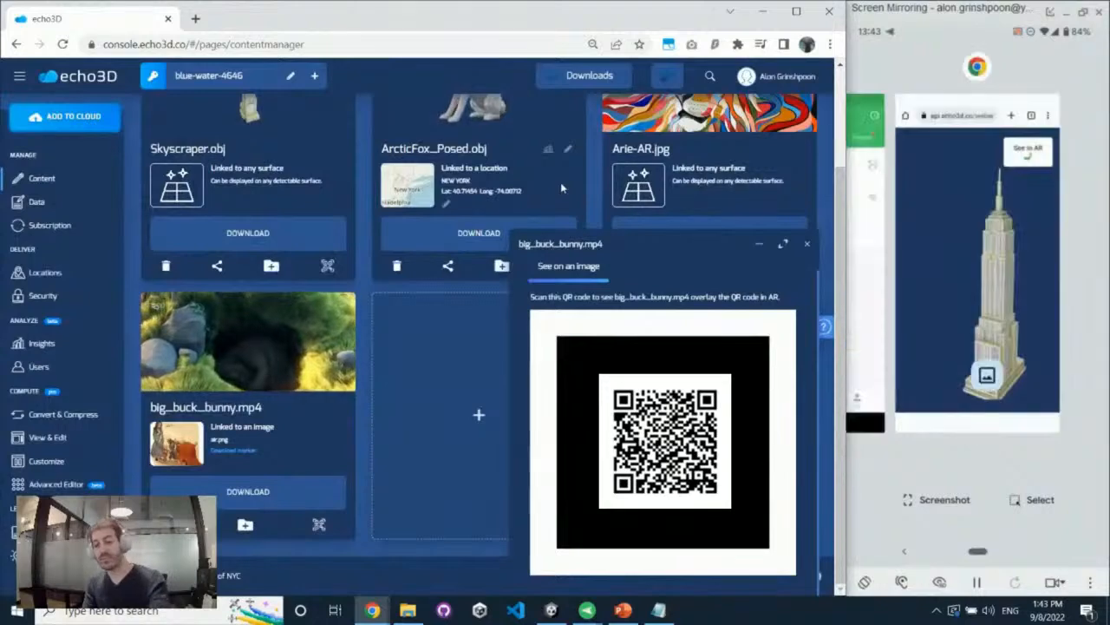
{"action": "left_click", "coordinate": [807, 244]}
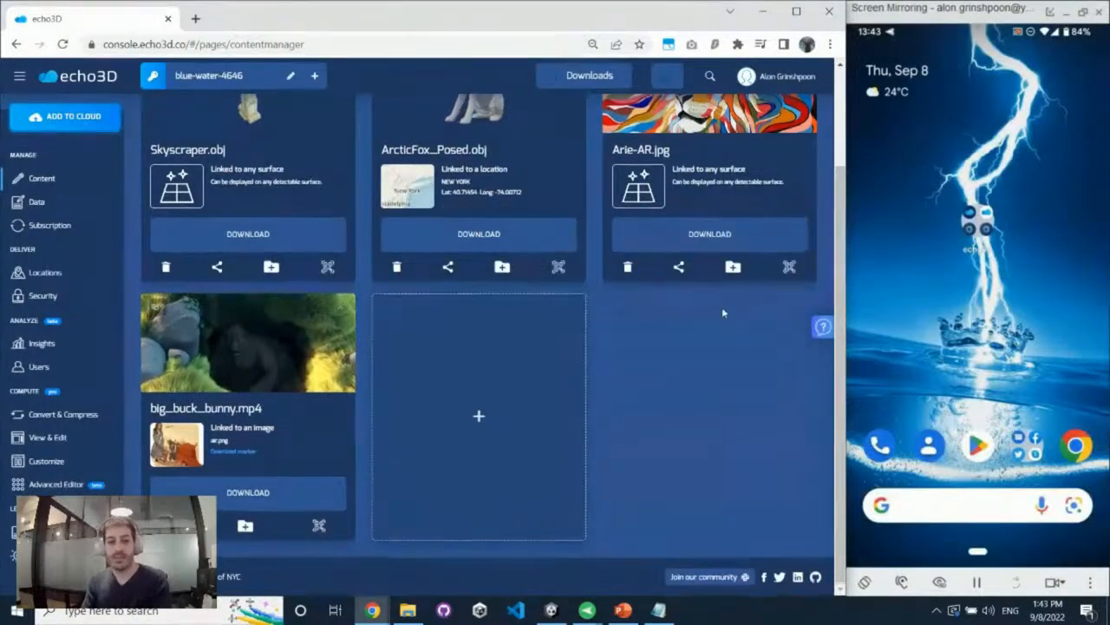
Delete Arie-AR.jpg, ArcticFox_Posed.obj and big_buck_bunny.mp4 from the project
{"action": "scroll", "coordinate": [723, 310], "scroll_direction": "up", "scroll_amount": 2}
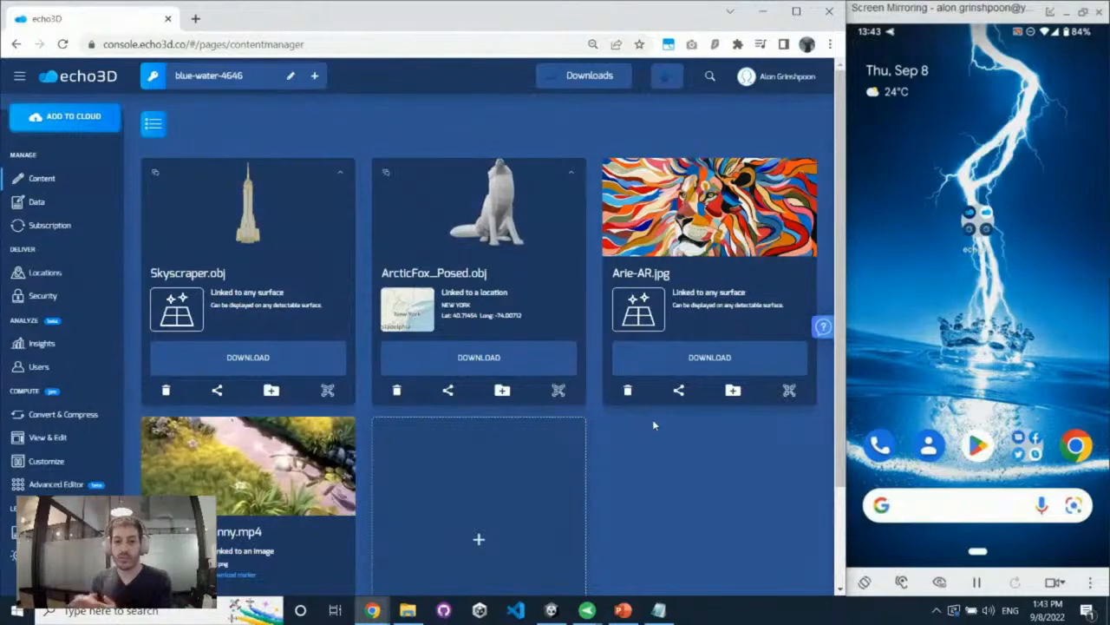
{"action": "left_click", "coordinate": [628, 390]}
{"action": "left_click", "coordinate": [465, 338]}
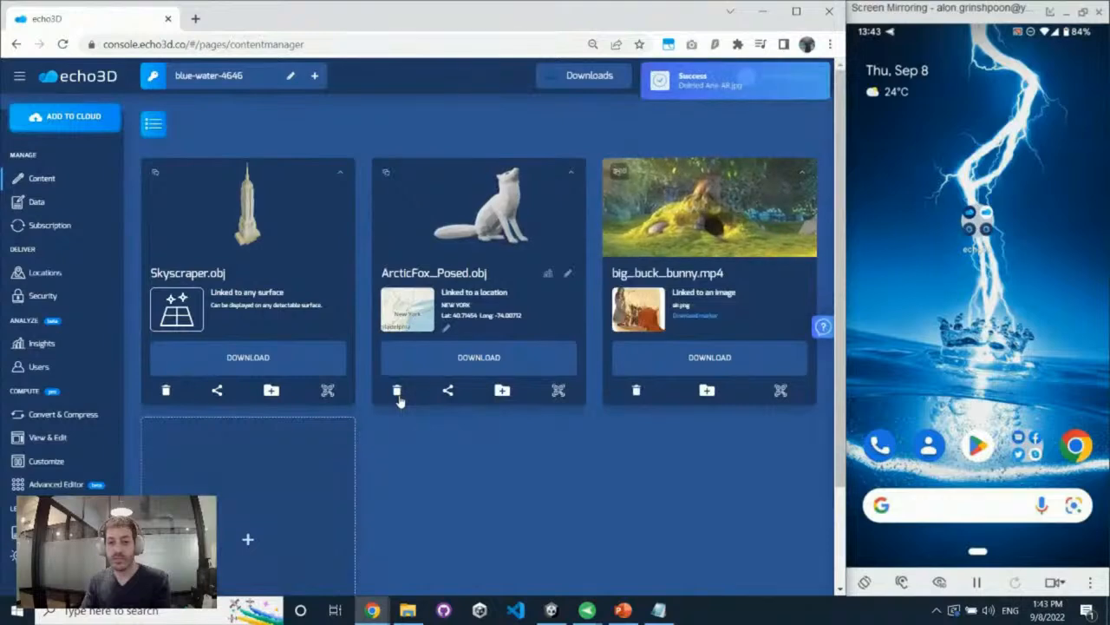
{"action": "left_click", "coordinate": [397, 391]}
{"action": "left_click", "coordinate": [457, 335]}
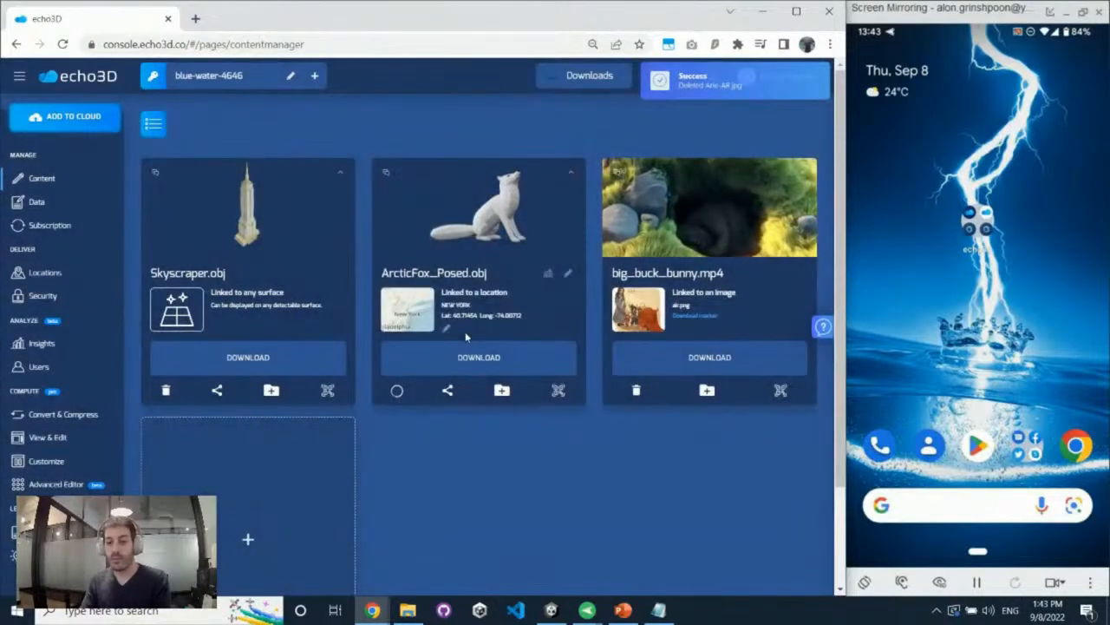
{"action": "left_click", "coordinate": [598, 75]}
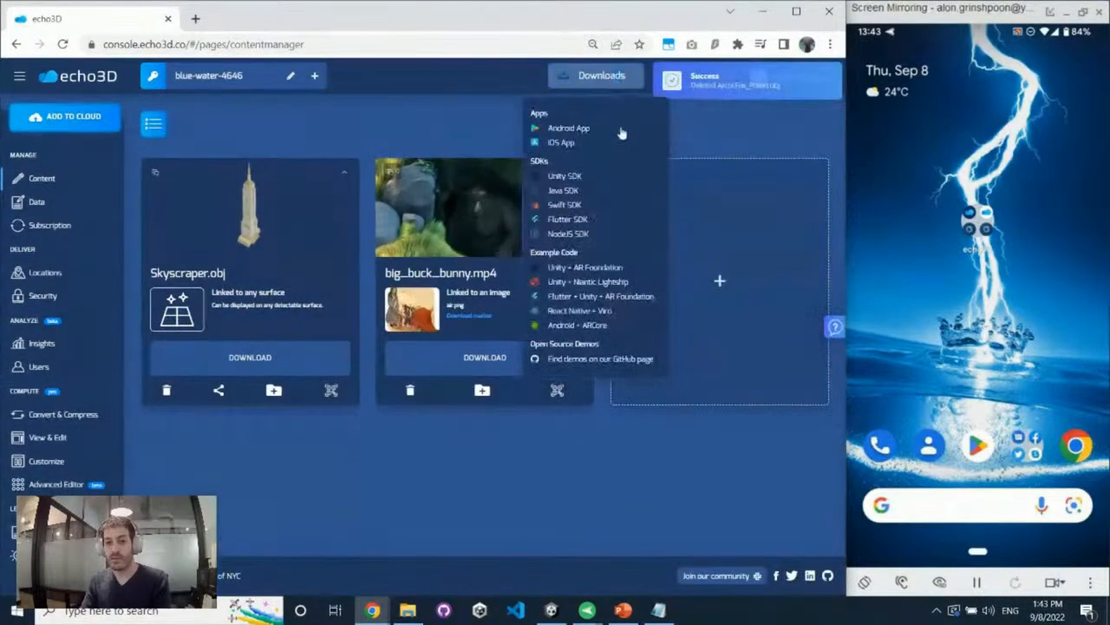
{"action": "left_click", "coordinate": [410, 390]}
{"action": "left_click", "coordinate": [458, 334]}
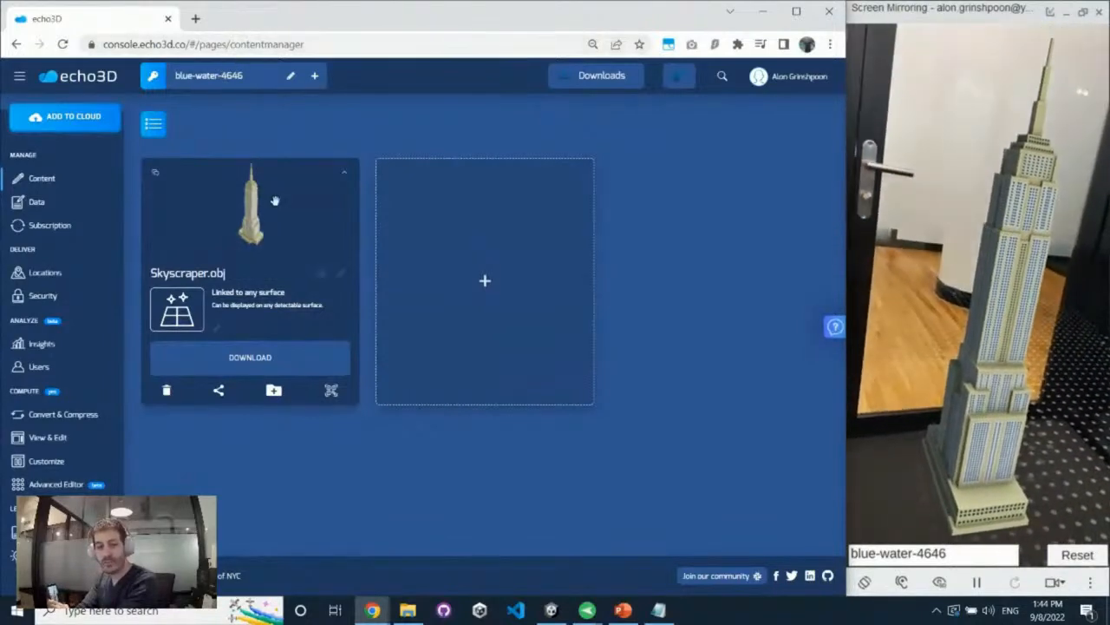
Add a data entry to Skyscraper.obj with the key direction and the value right
{"action": "left_click", "coordinate": [344, 178]}
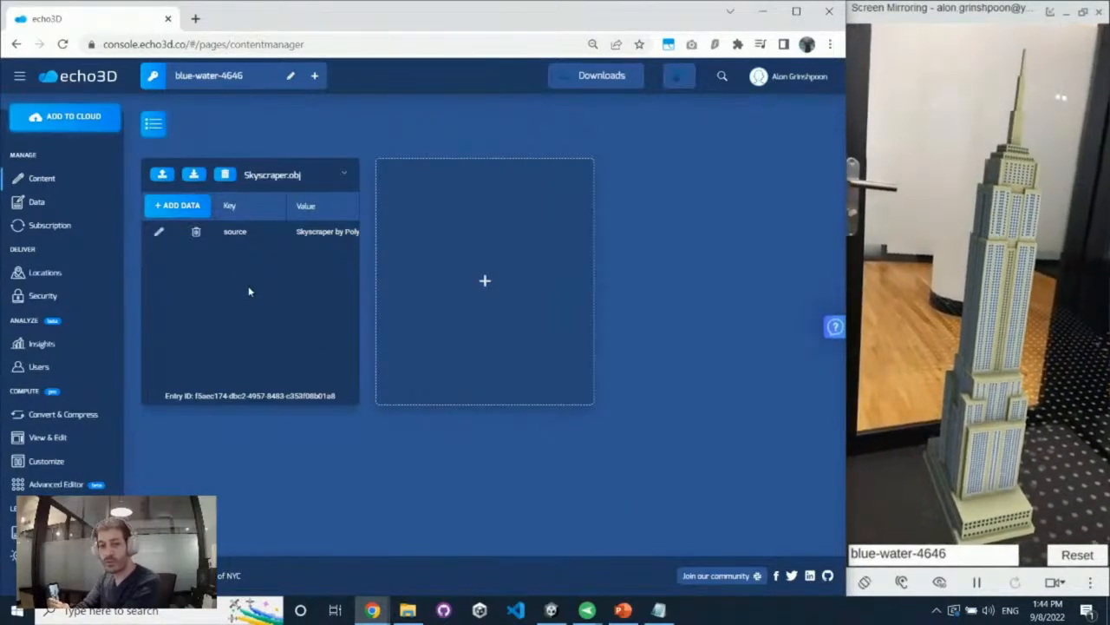
{"action": "left_click", "coordinate": [180, 205]}
{"action": "left_click", "coordinate": [248, 232]}
{"action": "left_click", "coordinate": [288, 268]}
{"action": "left_click", "coordinate": [256, 232]}
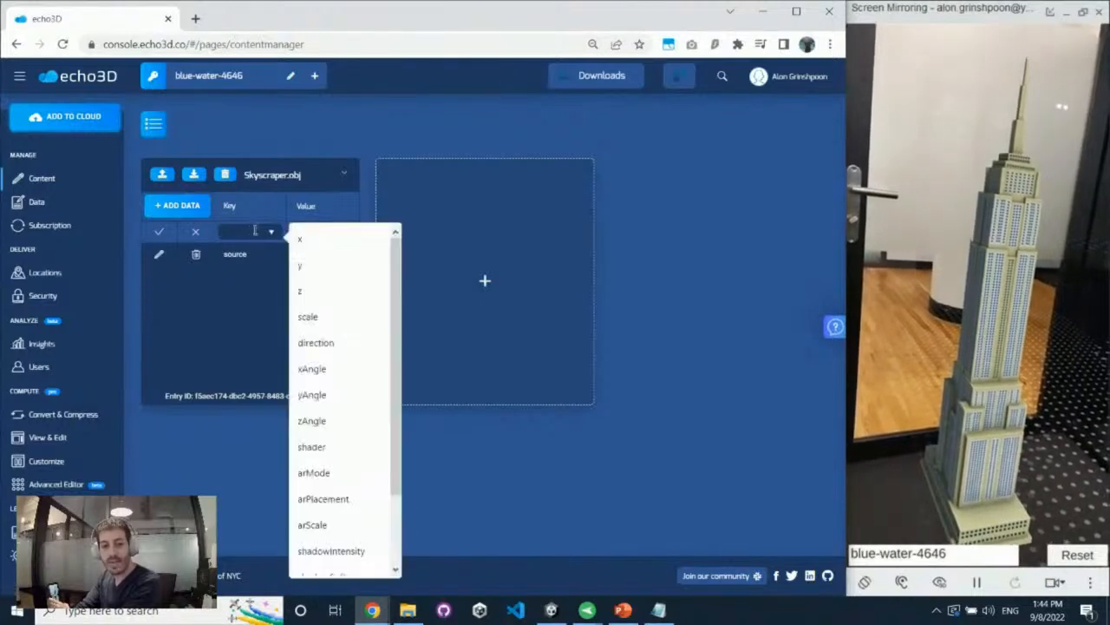
{"action": "left_click", "coordinate": [353, 344]}
{"action": "left_click", "coordinate": [337, 235]}
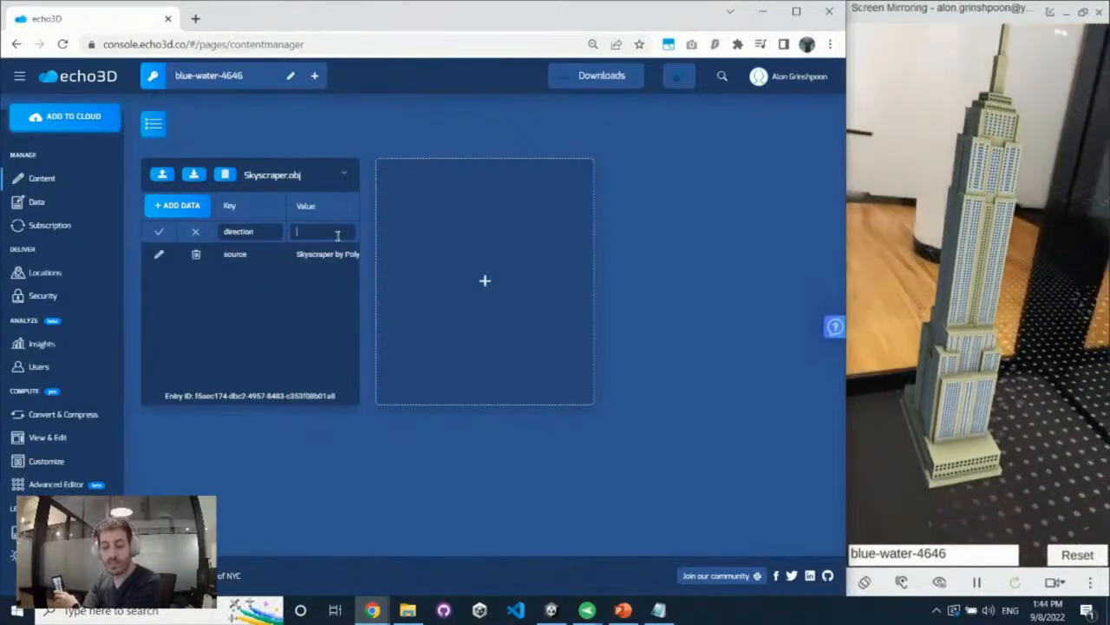
{"action": "key", "text": "Return"}
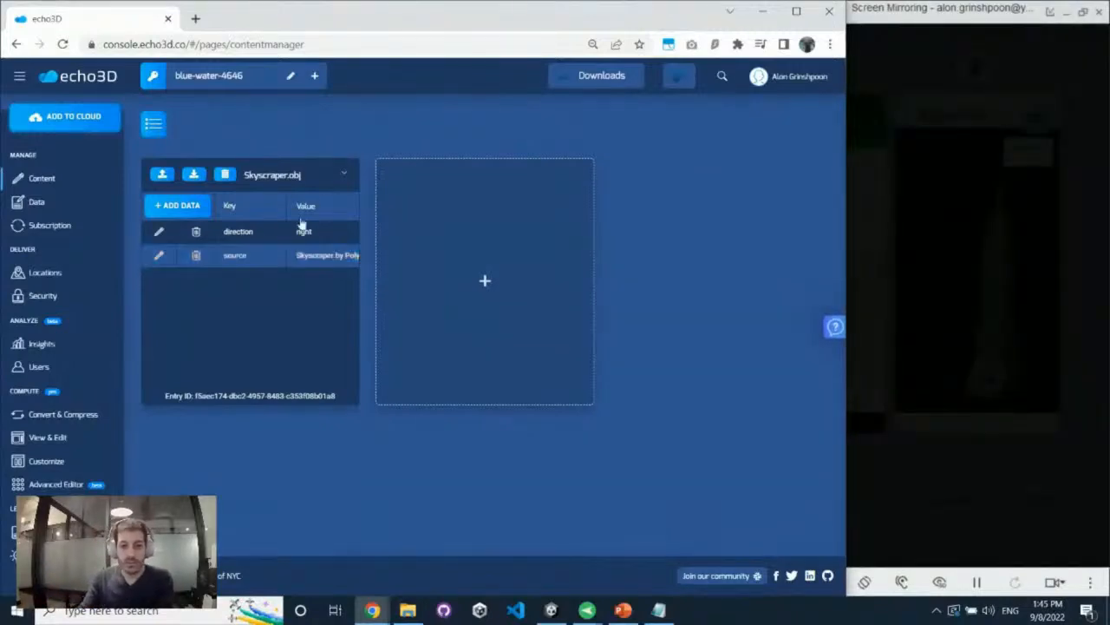
Review the data entries of Skyscraper.obj and return to its model card
{"action": "left_click", "coordinate": [345, 177]}
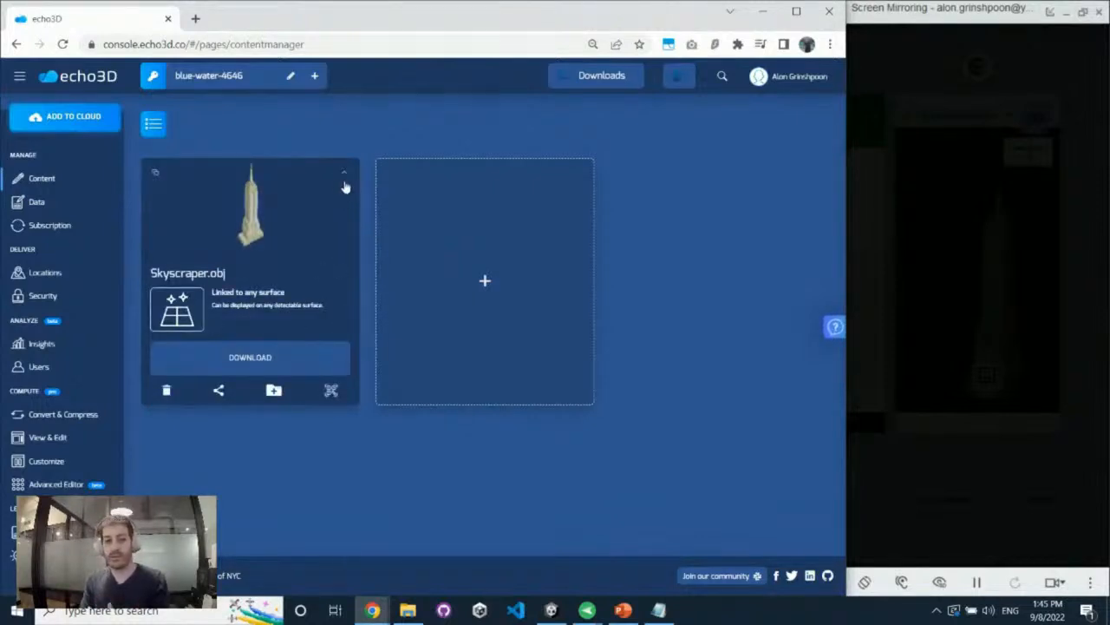
{"action": "left_click", "coordinate": [345, 179]}
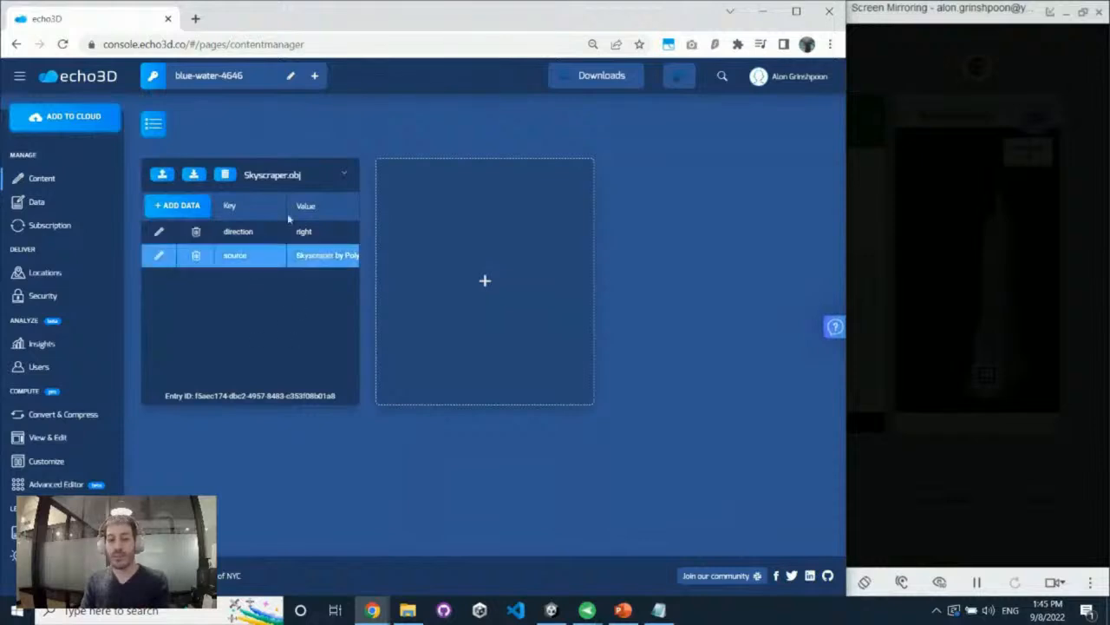
{"action": "left_click", "coordinate": [344, 176]}
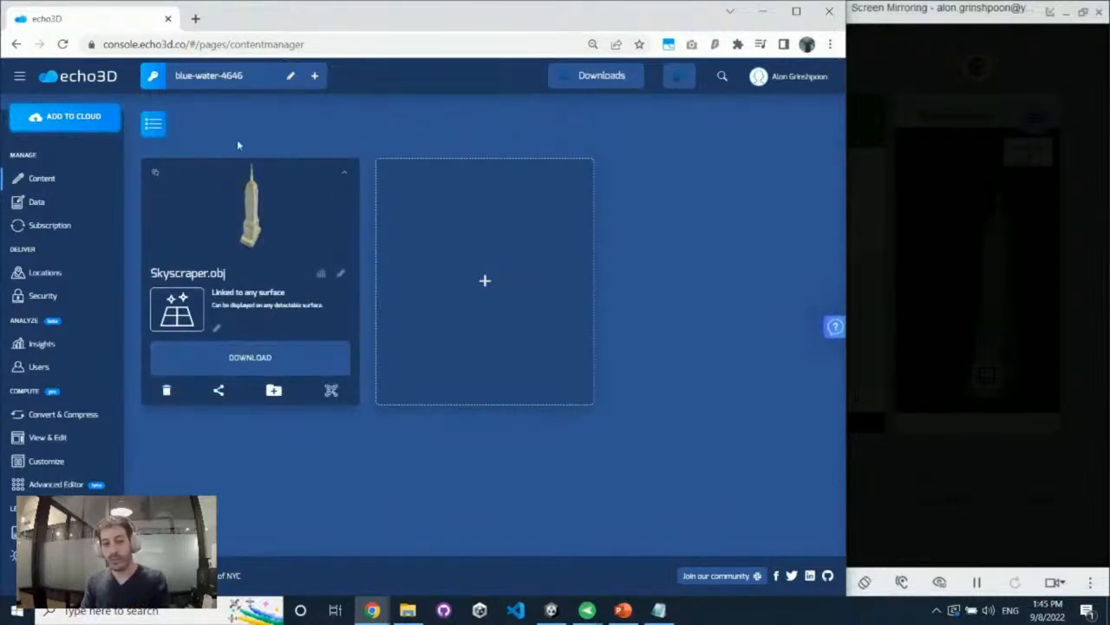
Query the project database through api.echo3d.co with the project's API key in a new browser tab, examine the Skyscraper entry's additional data, and close it
{"action": "left_click", "coordinate": [197, 19]}
{"action": "type", "text": "api"}
{"action": "key", "text": "Return"}
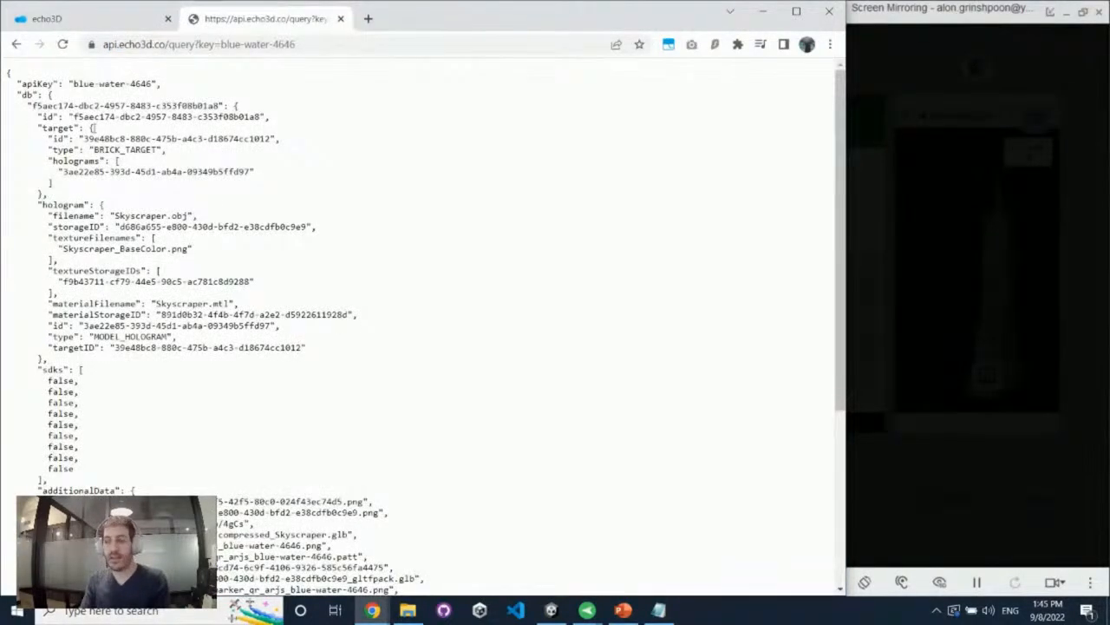
{"action": "scroll", "coordinate": [93, 130], "scroll_direction": "down", "scroll_amount": 3}
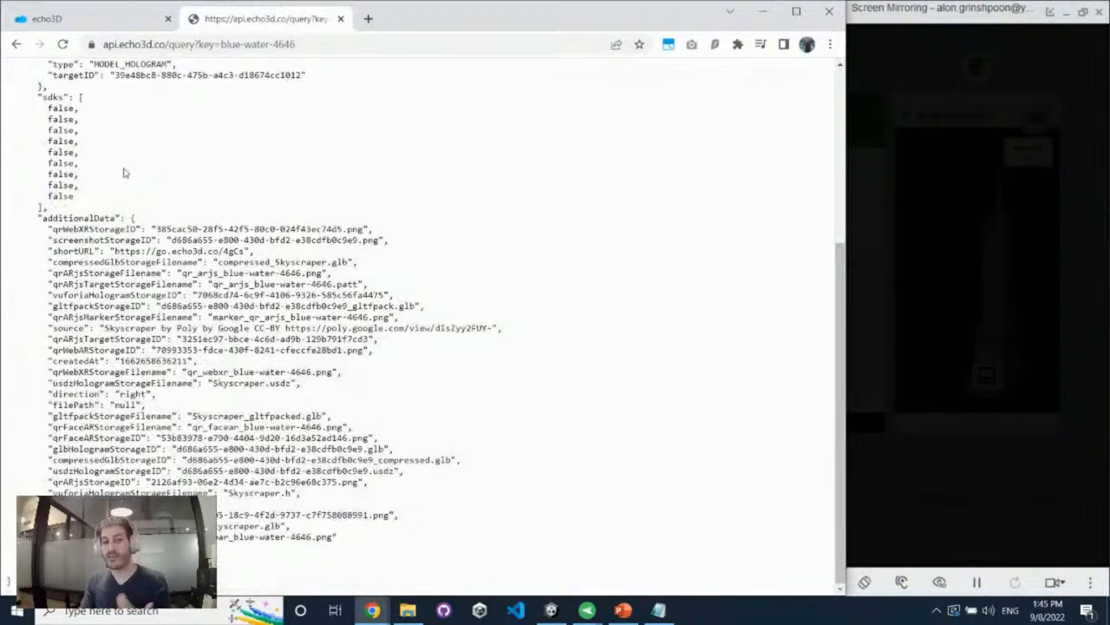
{"action": "left_click", "coordinate": [340, 18]}
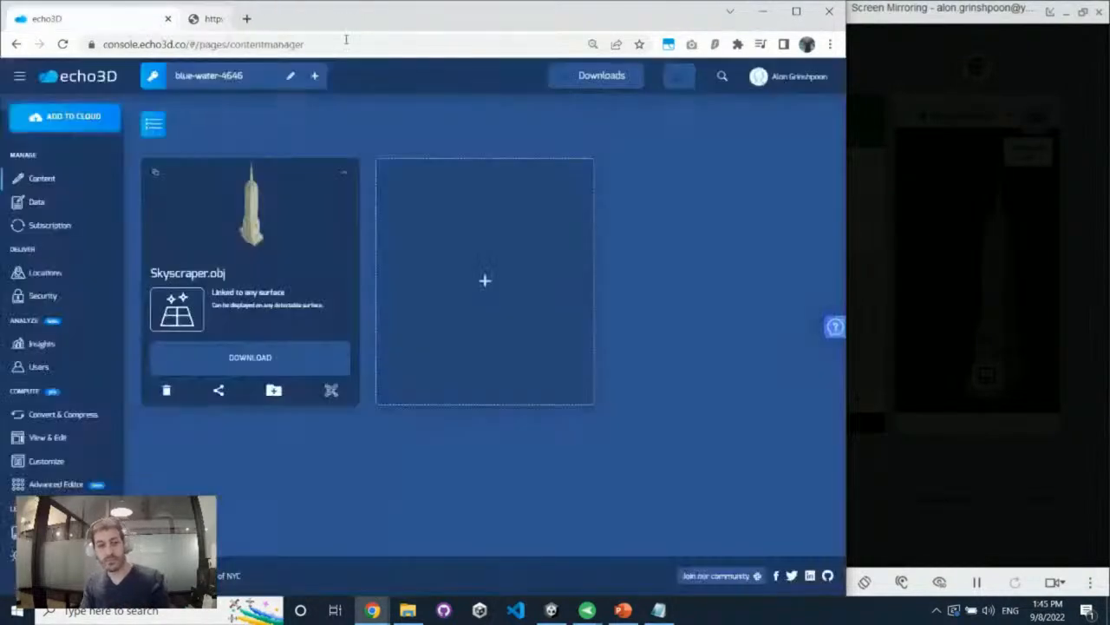
Look at the sharing options for Skyscraper.obj and open the project's Data page
{"action": "left_click", "coordinate": [219, 392]}
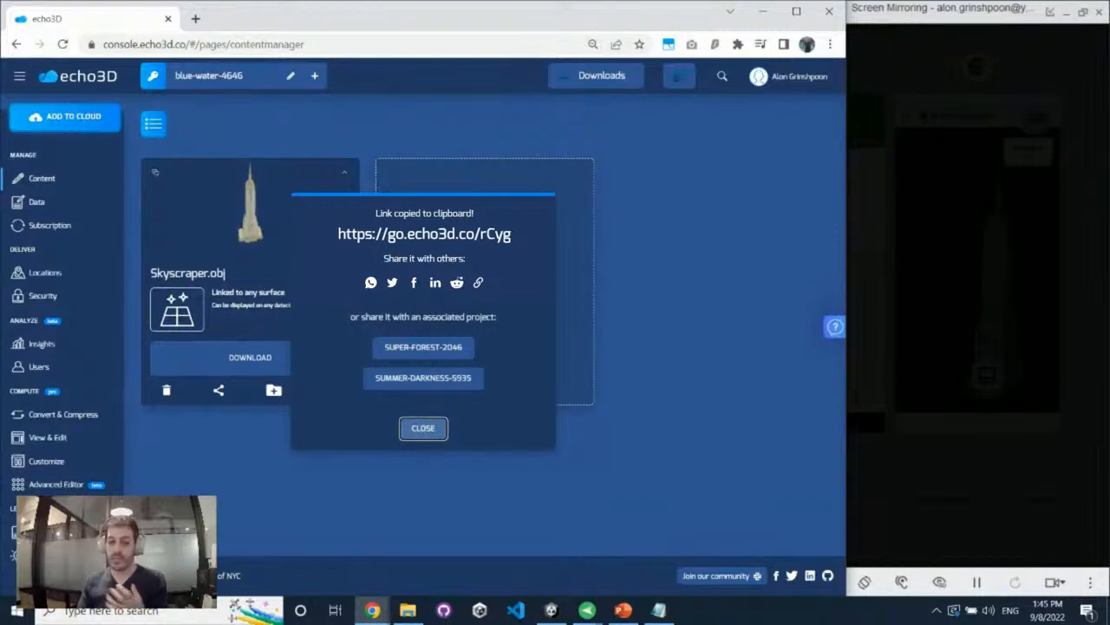
{"action": "left_click", "coordinate": [422, 427]}
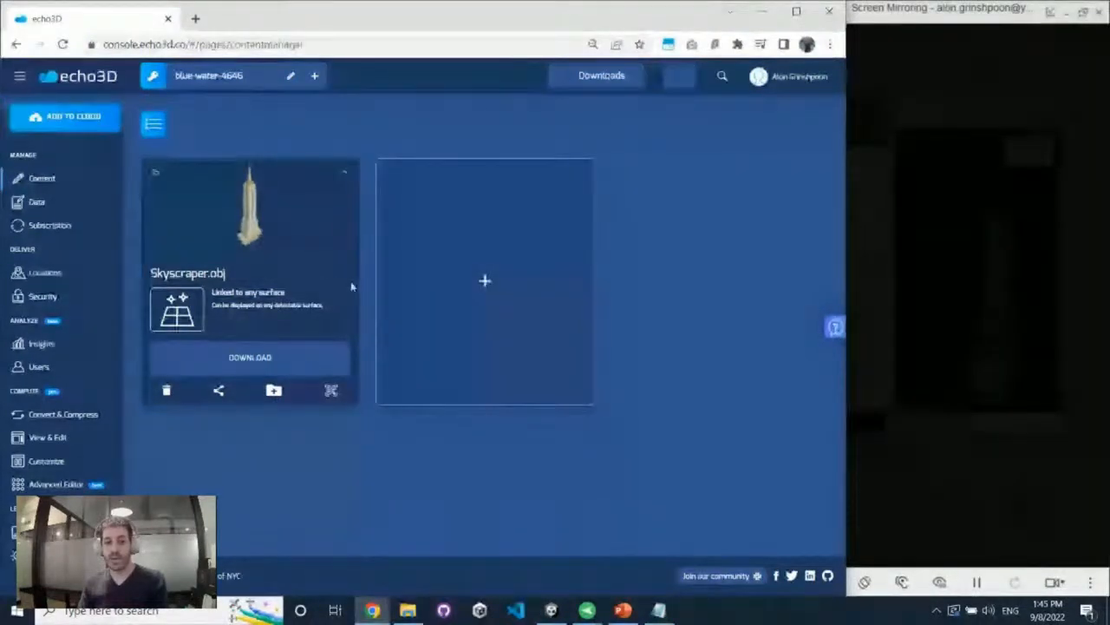
{"action": "left_click", "coordinate": [40, 204]}
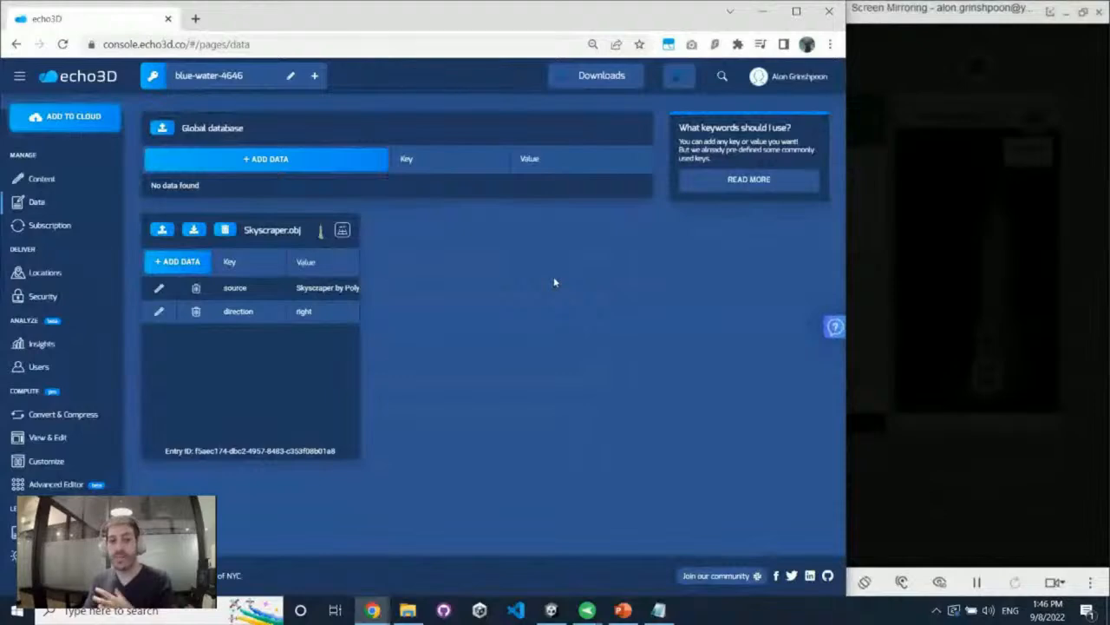
Review the subscription plans and the plan usage on the Subscription page
{"action": "left_click", "coordinate": [77, 238]}
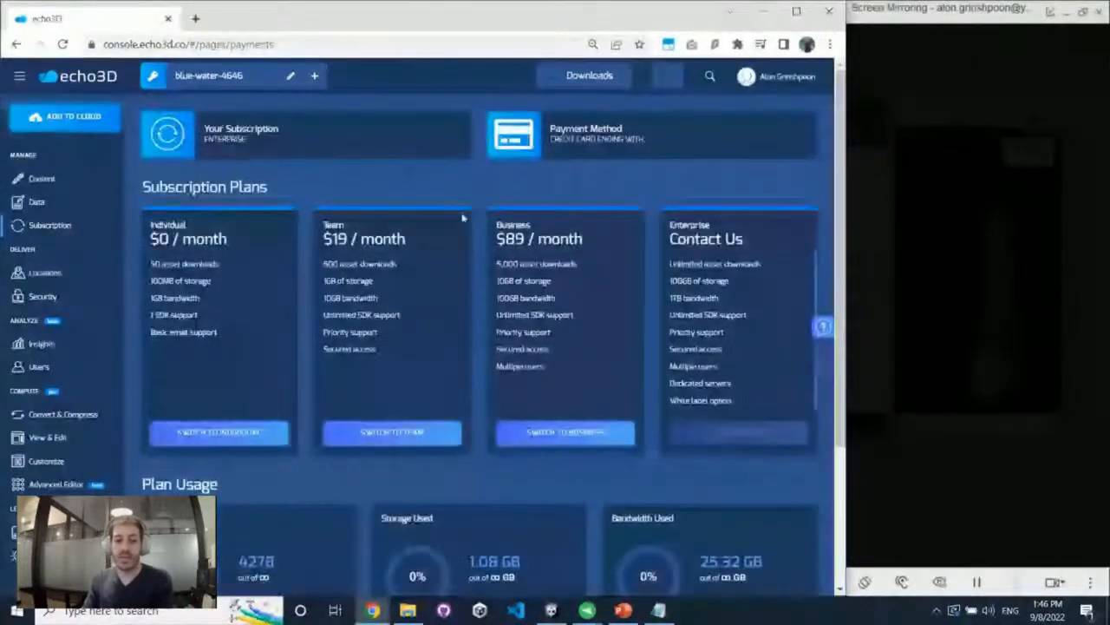
{"action": "scroll", "coordinate": [449, 273], "scroll_direction": "down", "scroll_amount": 2}
{"action": "scroll", "coordinate": [359, 404], "scroll_direction": "down", "scroll_amount": 1}
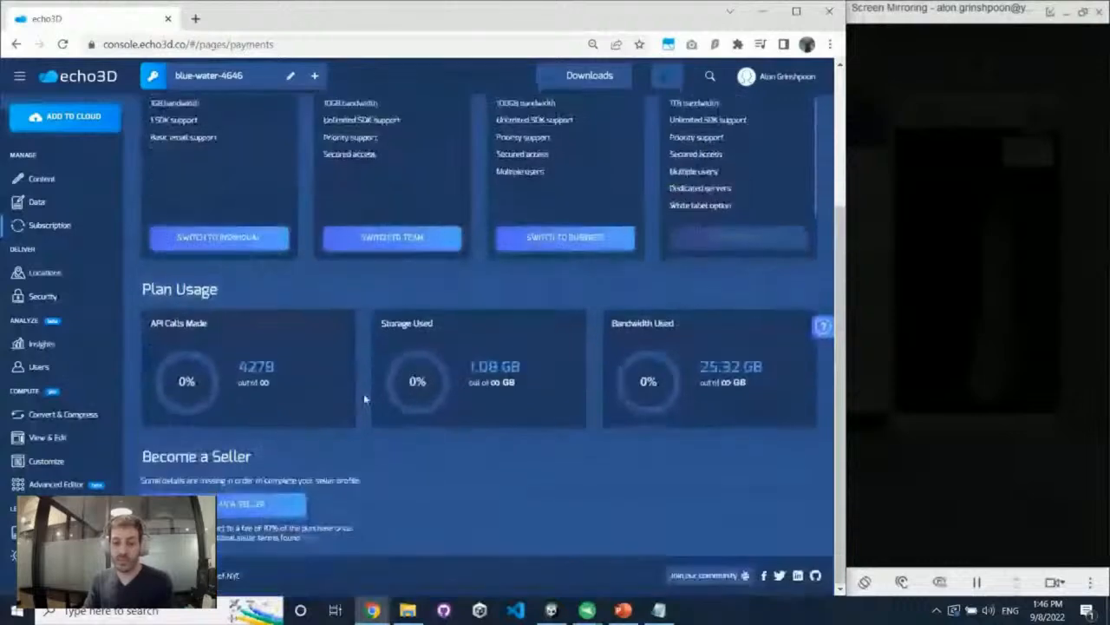
{"action": "scroll", "coordinate": [364, 396], "scroll_direction": "up", "scroll_amount": 3}
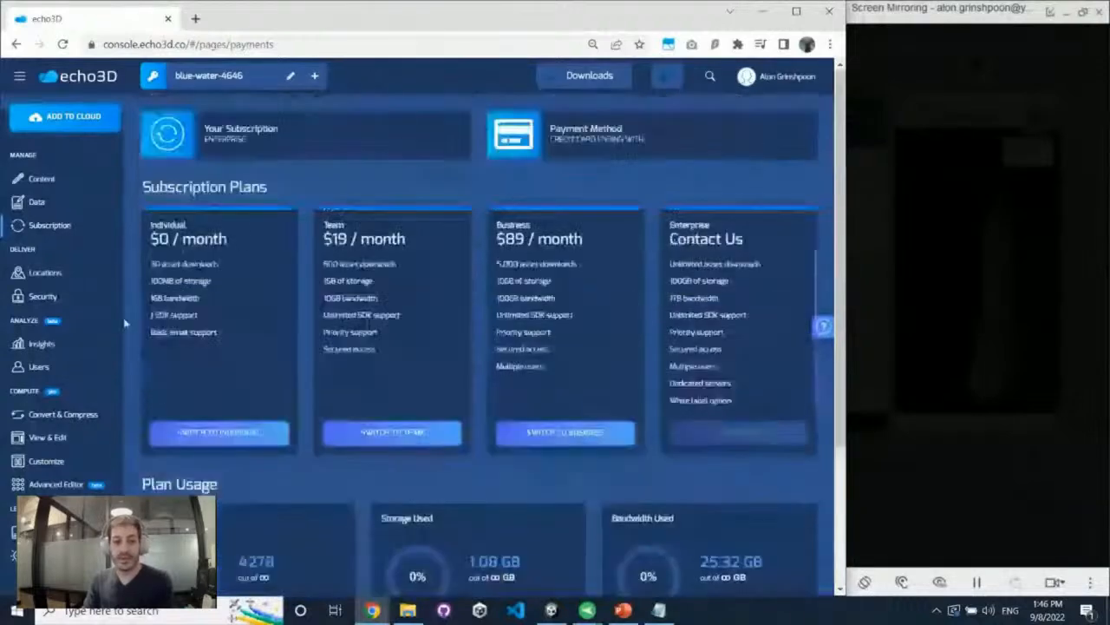
Review the content distribution and server coverage locations, and the project's security and user settings
{"action": "left_click", "coordinate": [93, 280]}
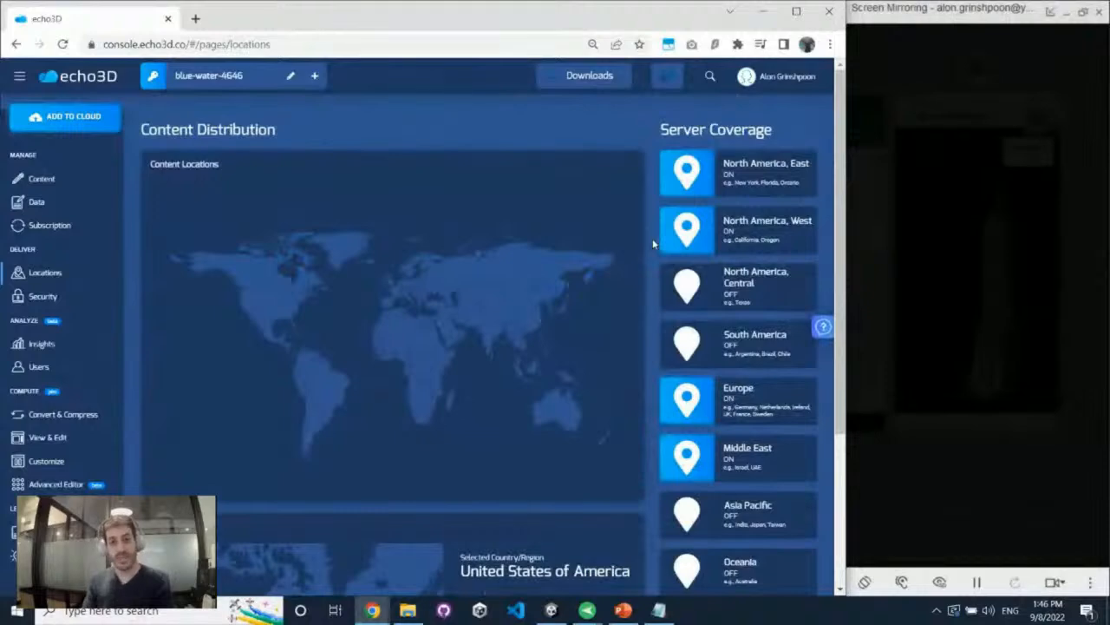
{"action": "scroll", "coordinate": [649, 293], "scroll_direction": "down", "scroll_amount": 3}
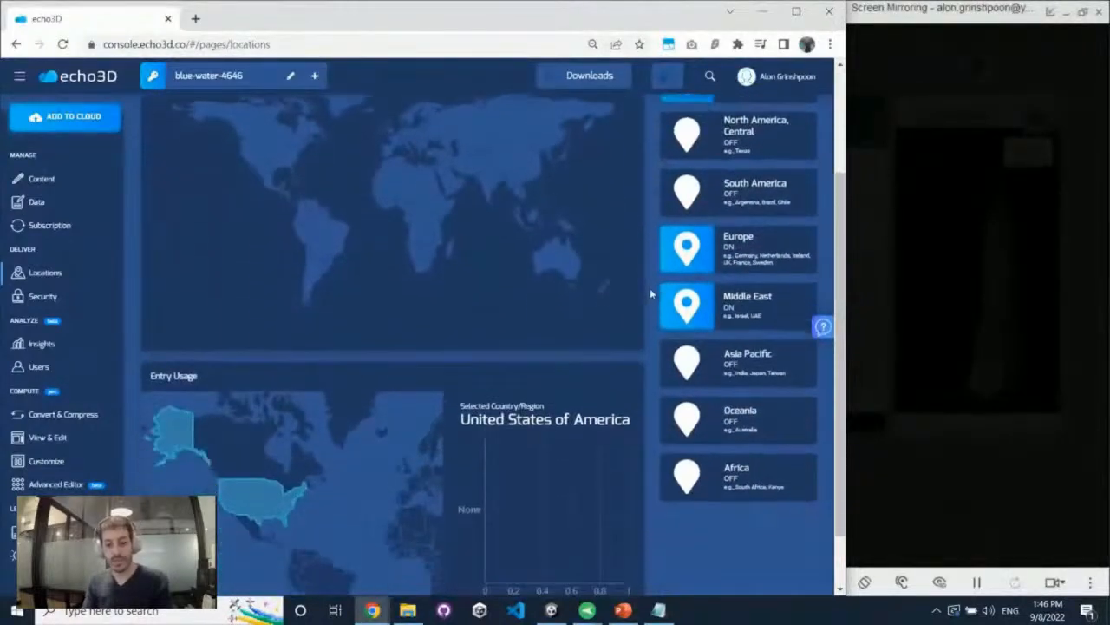
{"action": "left_click", "coordinate": [43, 296]}
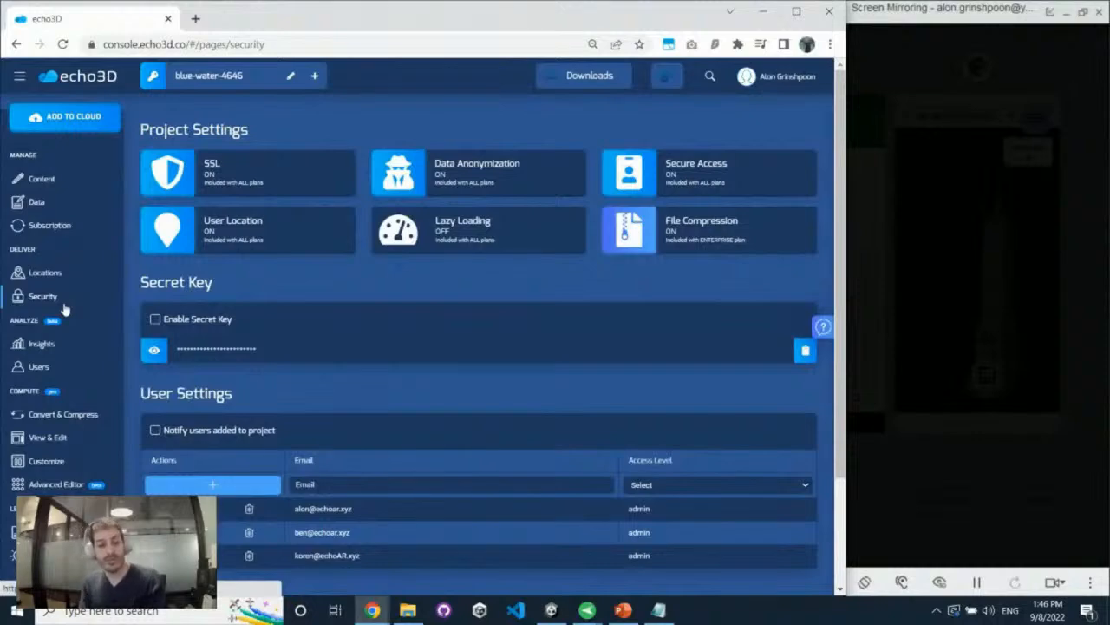
{"action": "scroll", "coordinate": [322, 284], "scroll_direction": "down", "scroll_amount": 1}
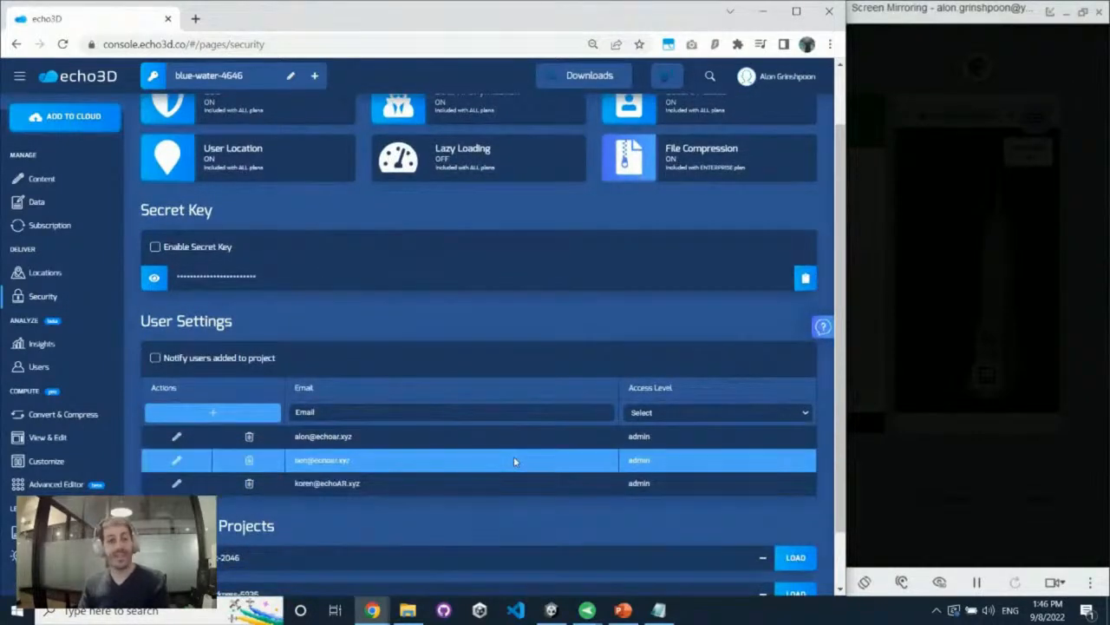
Review the project's usage statistics and history on the Insights page, and the usage locations on the Users page
{"action": "scroll", "coordinate": [515, 457], "scroll_direction": "down", "scroll_amount": 1}
{"action": "scroll", "coordinate": [468, 510], "scroll_direction": "up", "scroll_amount": 2}
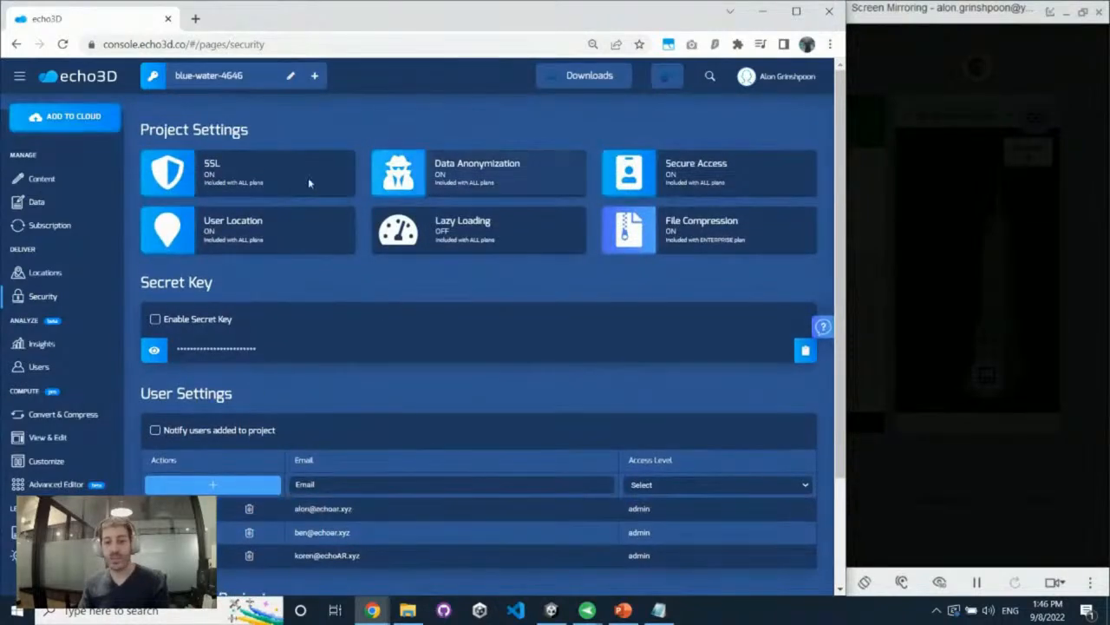
{"action": "left_click", "coordinate": [61, 344]}
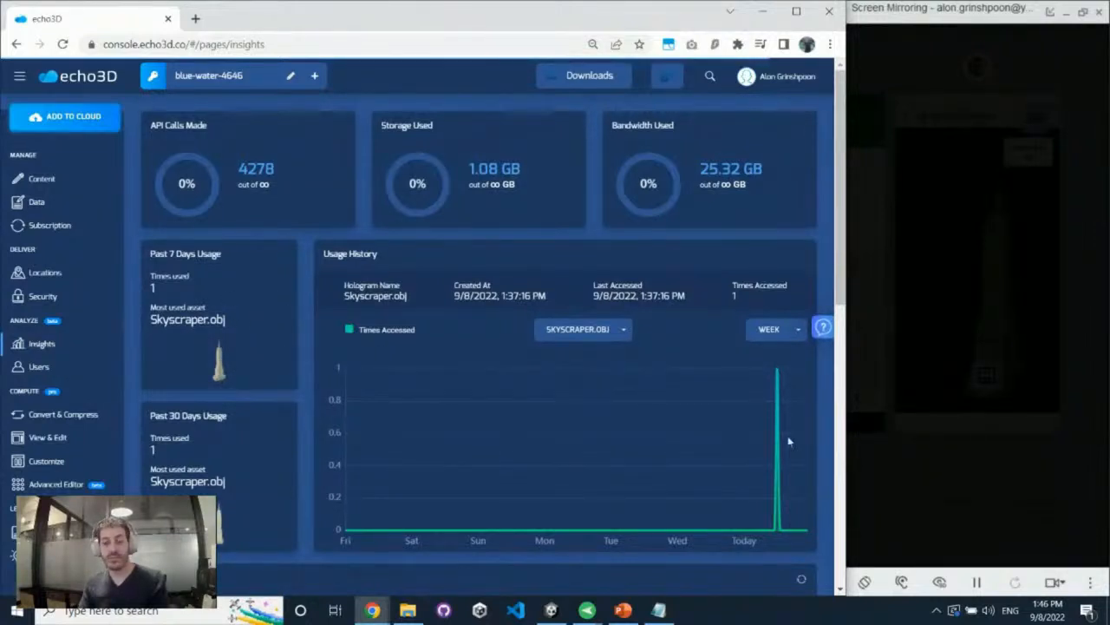
{"action": "scroll", "coordinate": [642, 366], "scroll_direction": "down", "scroll_amount": 3}
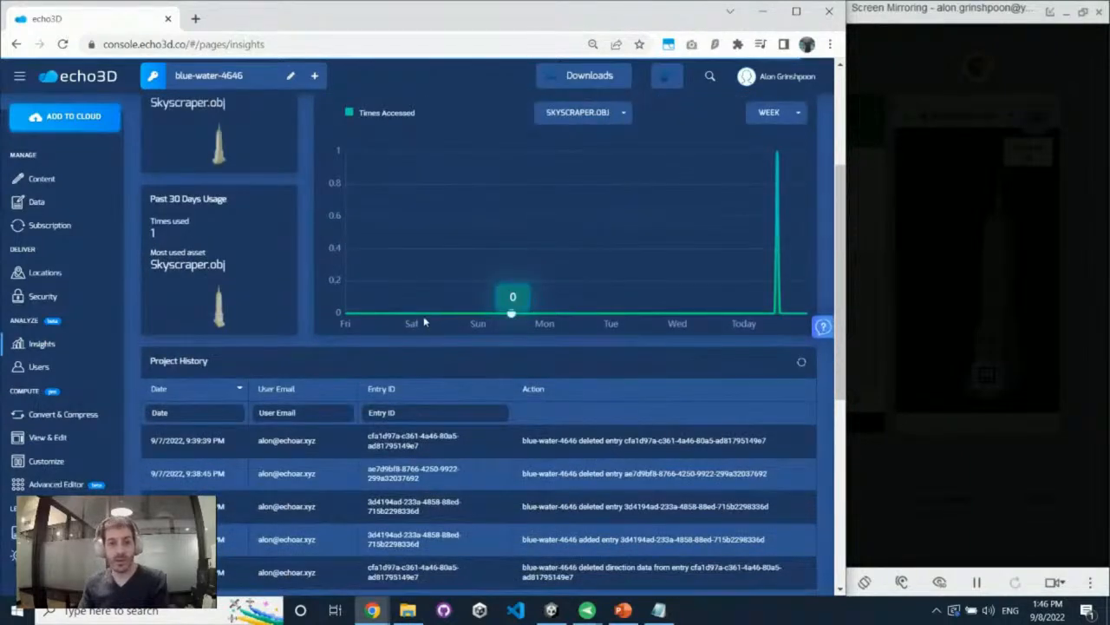
{"action": "scroll", "coordinate": [424, 322], "scroll_direction": "down", "scroll_amount": 2}
{"action": "scroll", "coordinate": [420, 320], "scroll_direction": "up", "scroll_amount": 5}
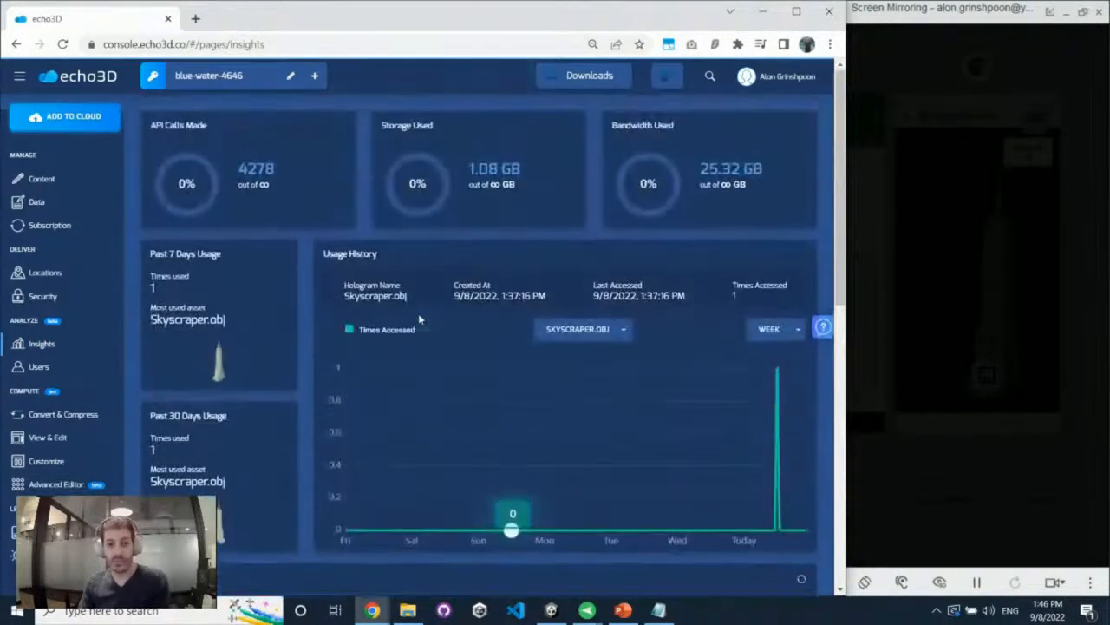
{"action": "left_click", "coordinate": [104, 366]}
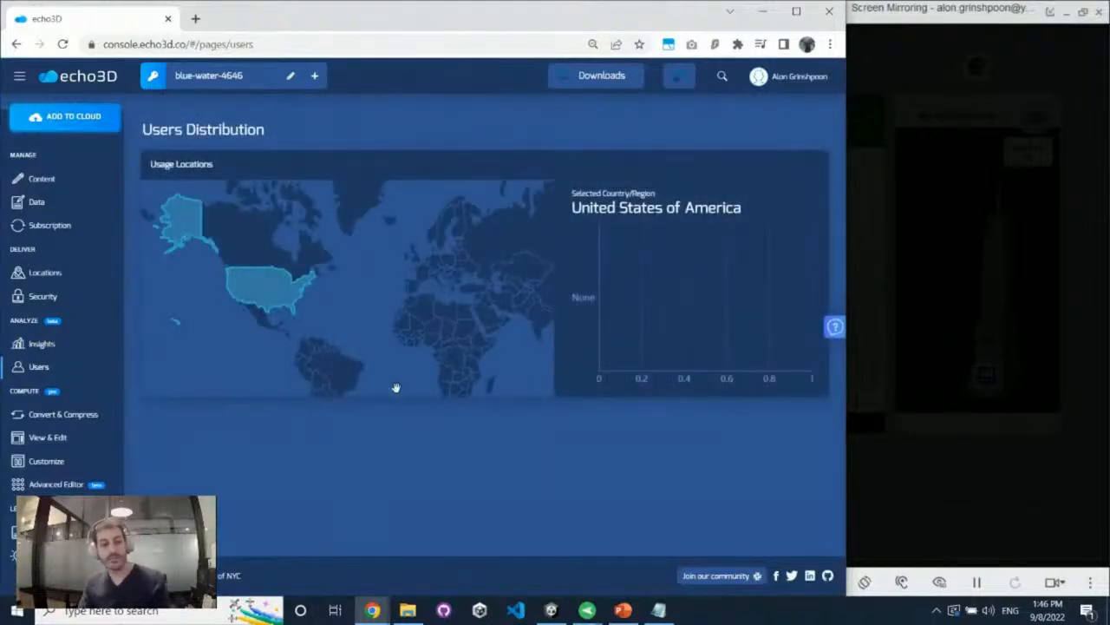
Lower the polygon reduction percentage for Skyscraper.obj on the Convert & Compress page
{"action": "left_click", "coordinate": [96, 419]}
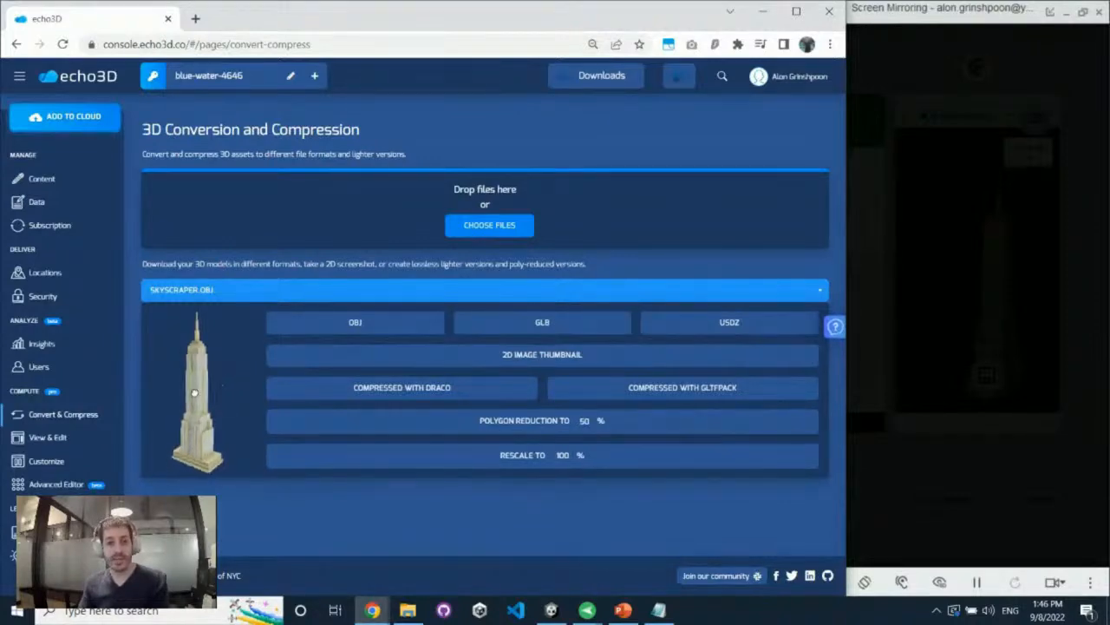
{"action": "left_click", "coordinate": [594, 426]}
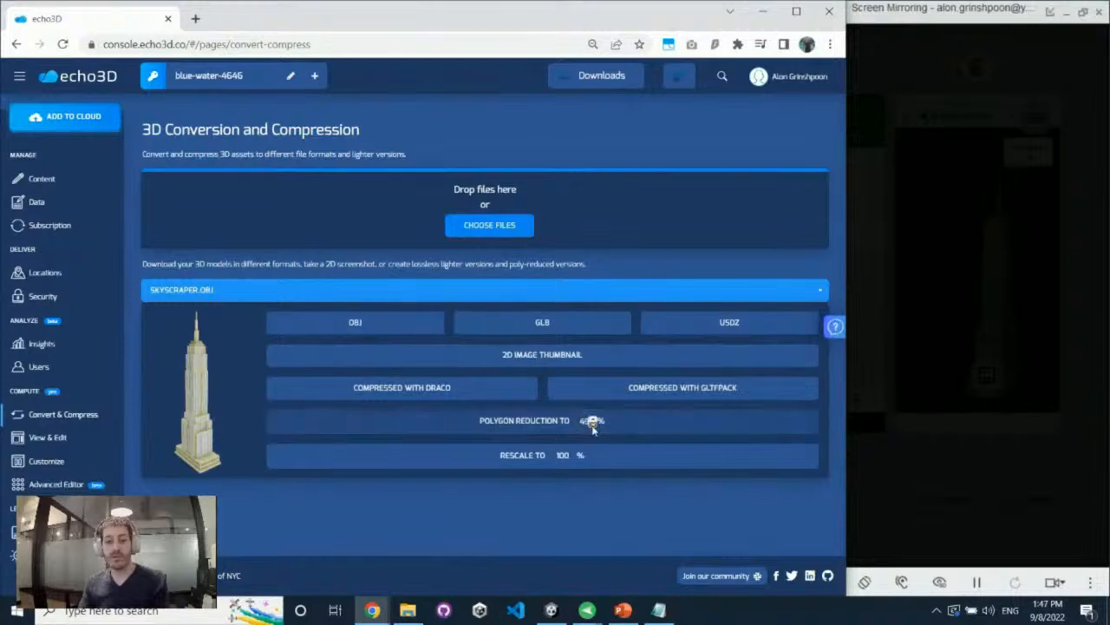
{"action": "left_click", "coordinate": [593, 426]}
{"action": "left_click", "coordinate": [594, 426]}
{"action": "left_click", "coordinate": [593, 426]}
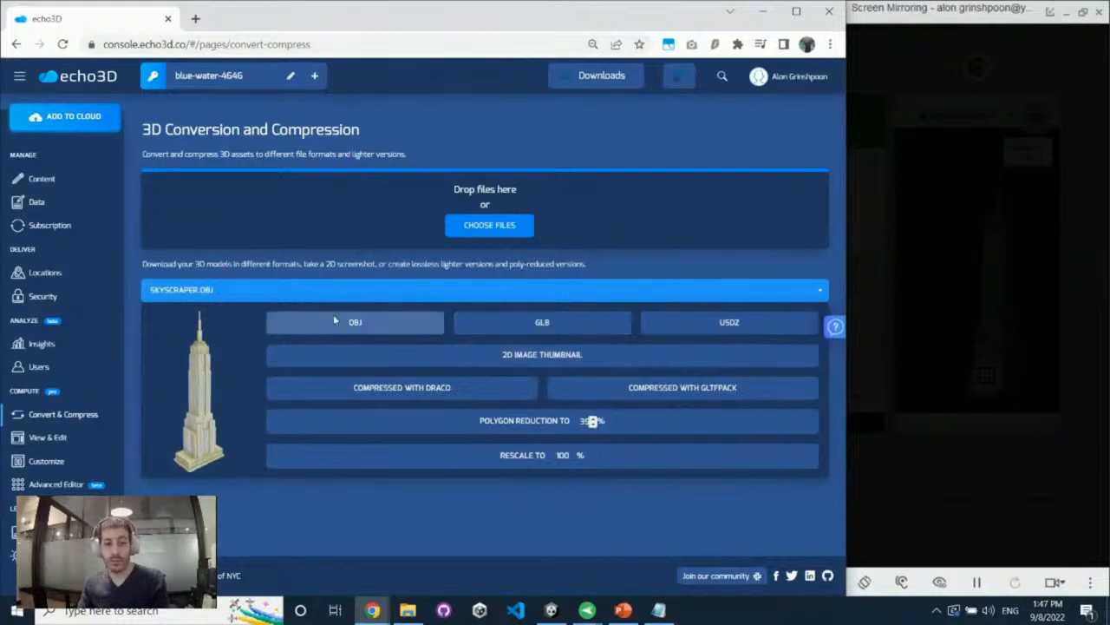
Load the Skyscraper model in the View & Edit page and change the base color of its Skyscraper_mat2 material to red
{"action": "left_click", "coordinate": [90, 440]}
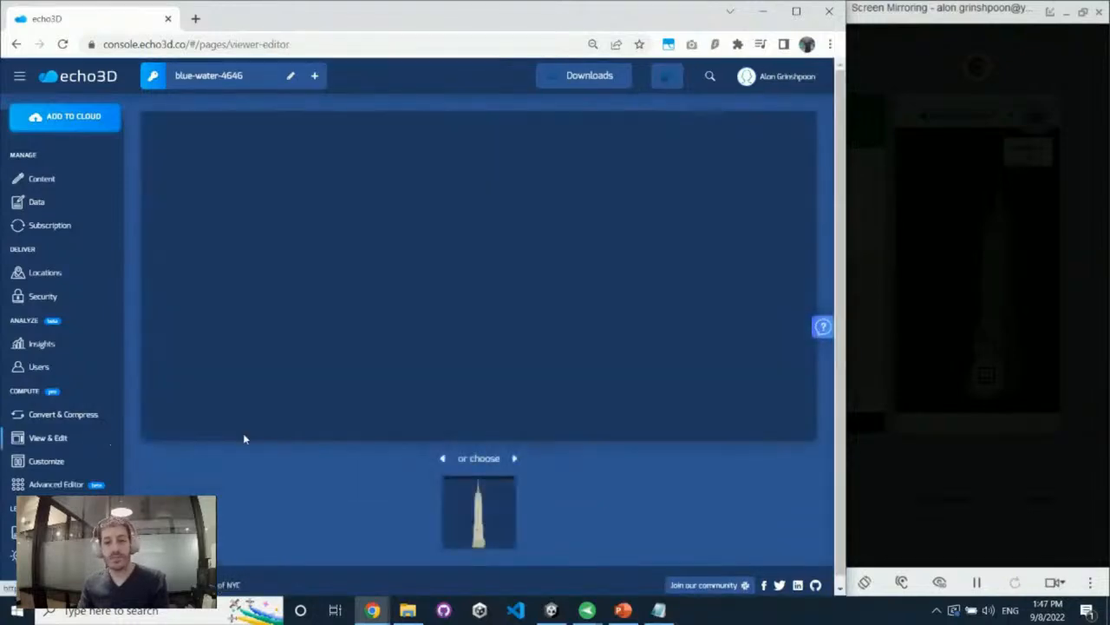
{"action": "left_click", "coordinate": [450, 503]}
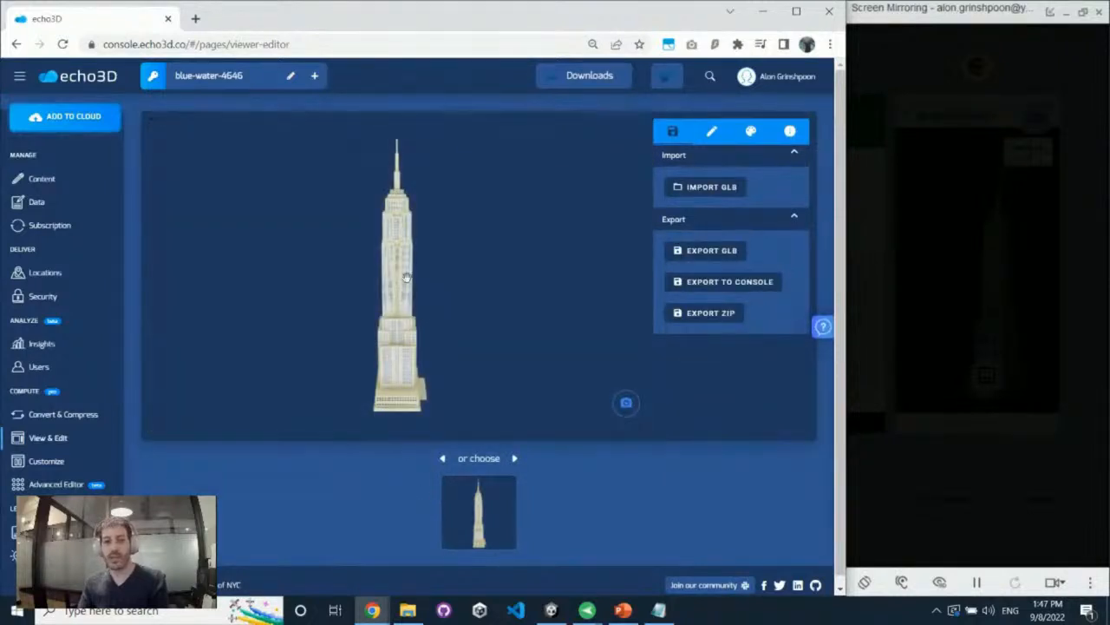
{"action": "left_click_drag", "start_coordinate": [406, 278], "coordinate": [488, 262]}
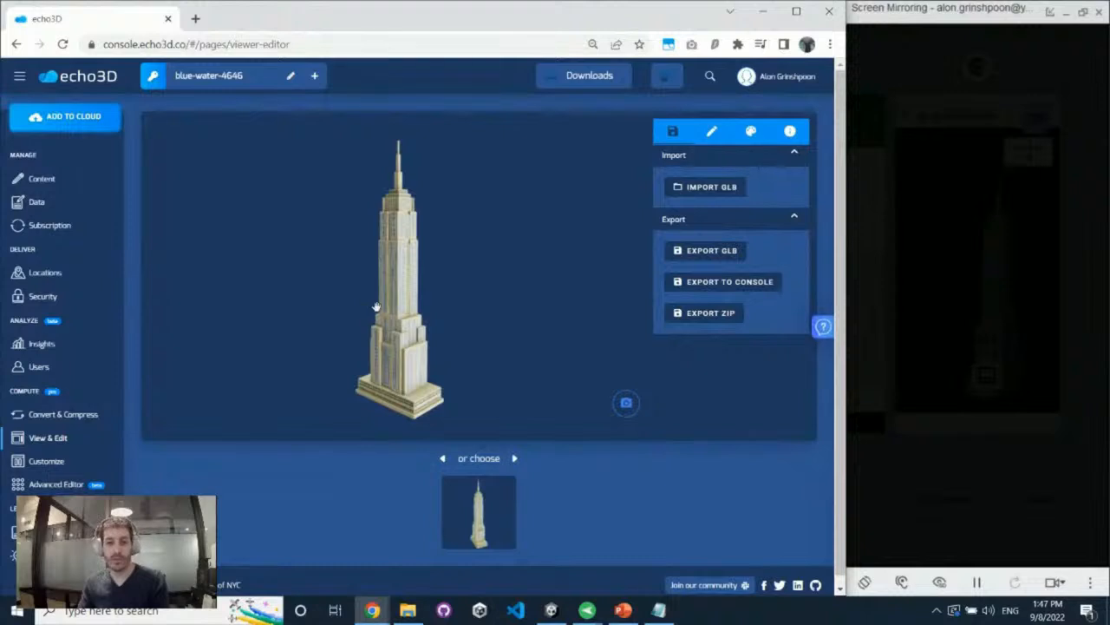
{"action": "mouse_move", "coordinate": [384, 311]}
{"action": "left_mouse_down"}
{"action": "mouse_move", "coordinate": [441, 294]}
{"action": "mouse_move", "coordinate": [424, 272]}
{"action": "mouse_move", "coordinate": [493, 223]}
{"action": "left_mouse_up"}
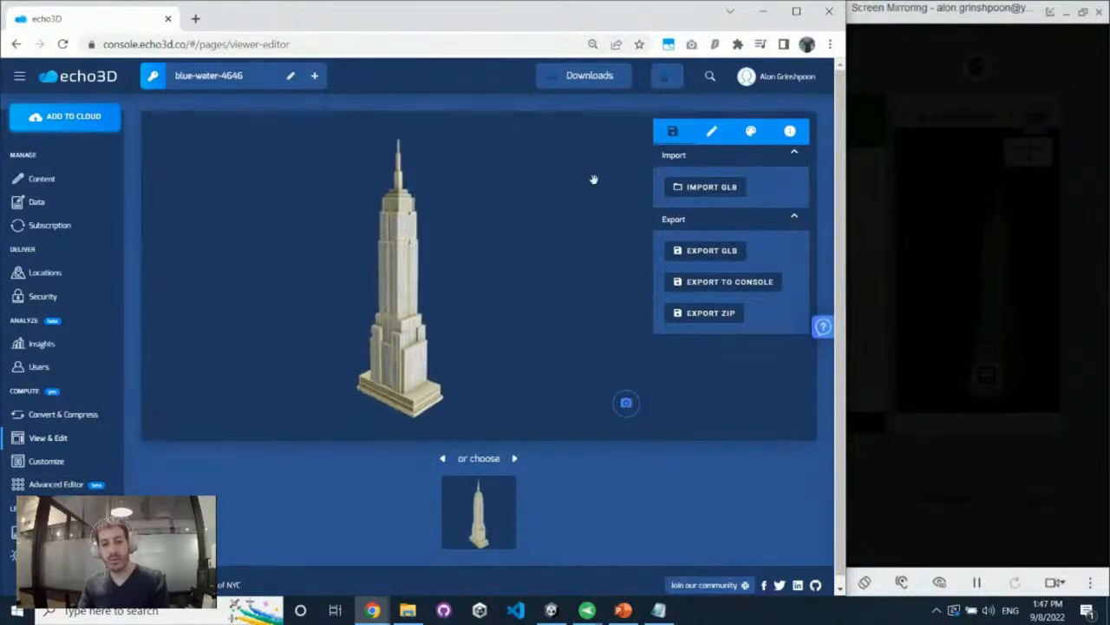
{"action": "left_click", "coordinate": [713, 137]}
{"action": "left_click", "coordinate": [747, 141]}
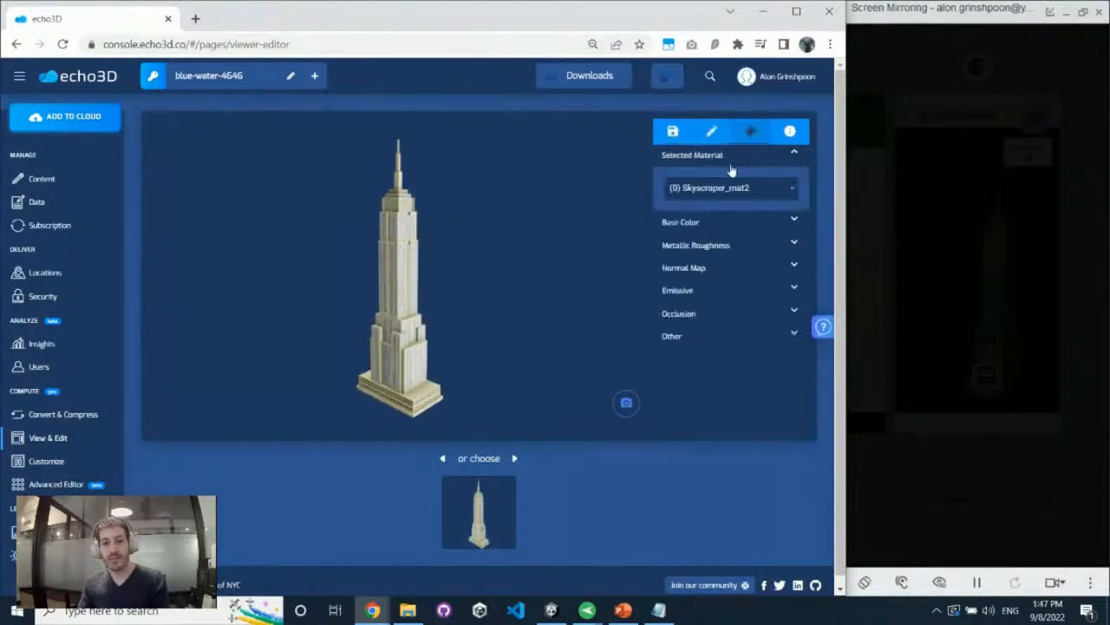
{"action": "left_click", "coordinate": [732, 186]}
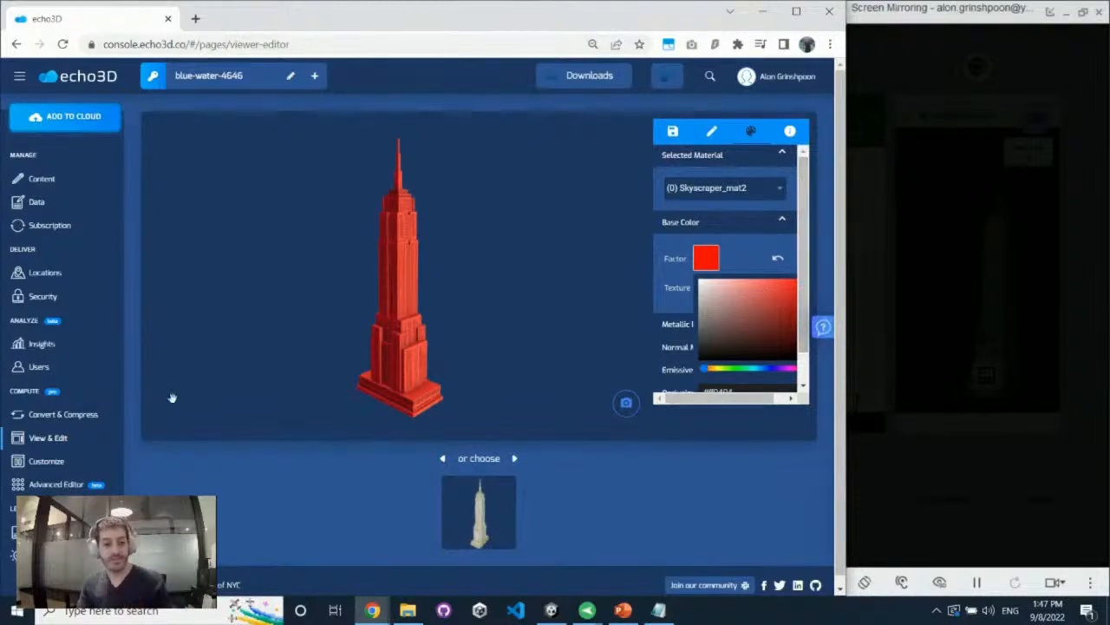
{"action": "left_click", "coordinate": [86, 461]}
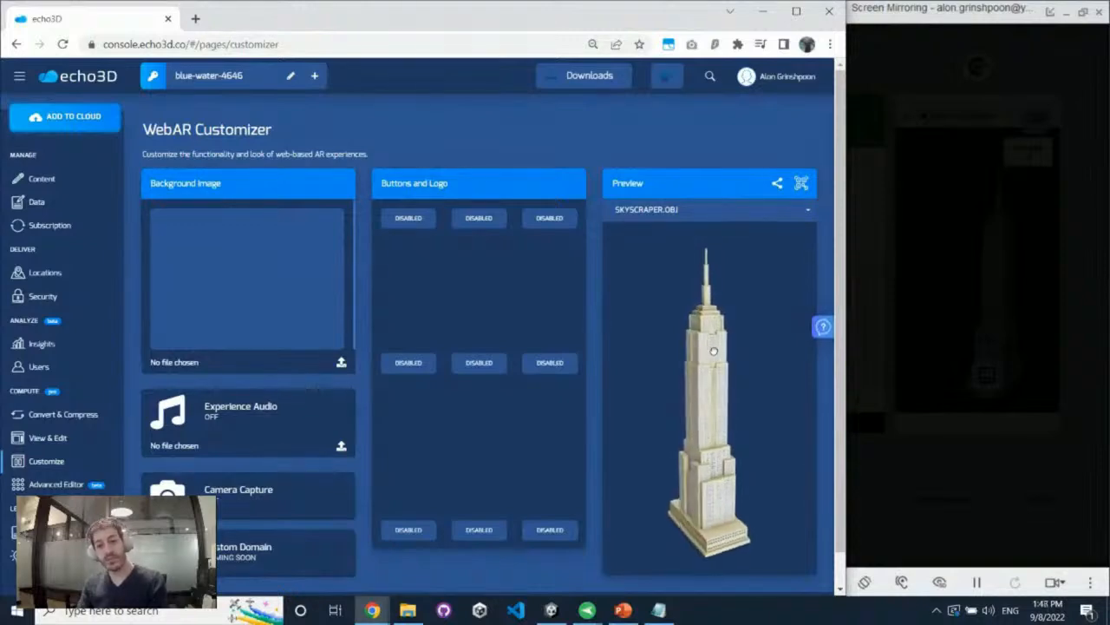
{"action": "left_click", "coordinate": [420, 220]}
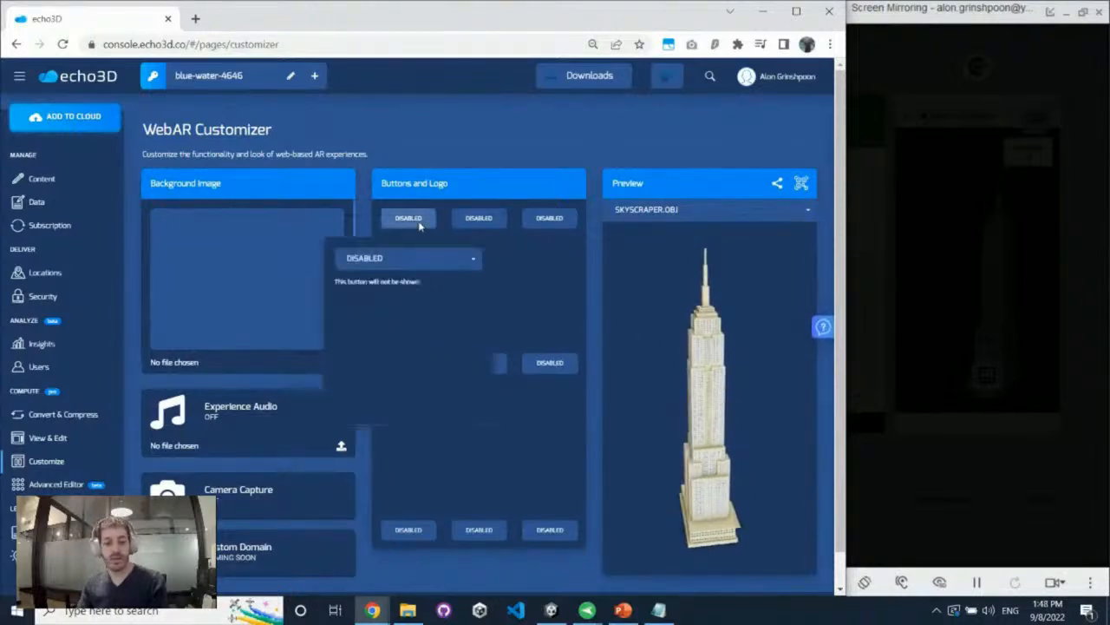
{"action": "left_click", "coordinate": [423, 254]}
{"action": "left_click", "coordinate": [431, 326]}
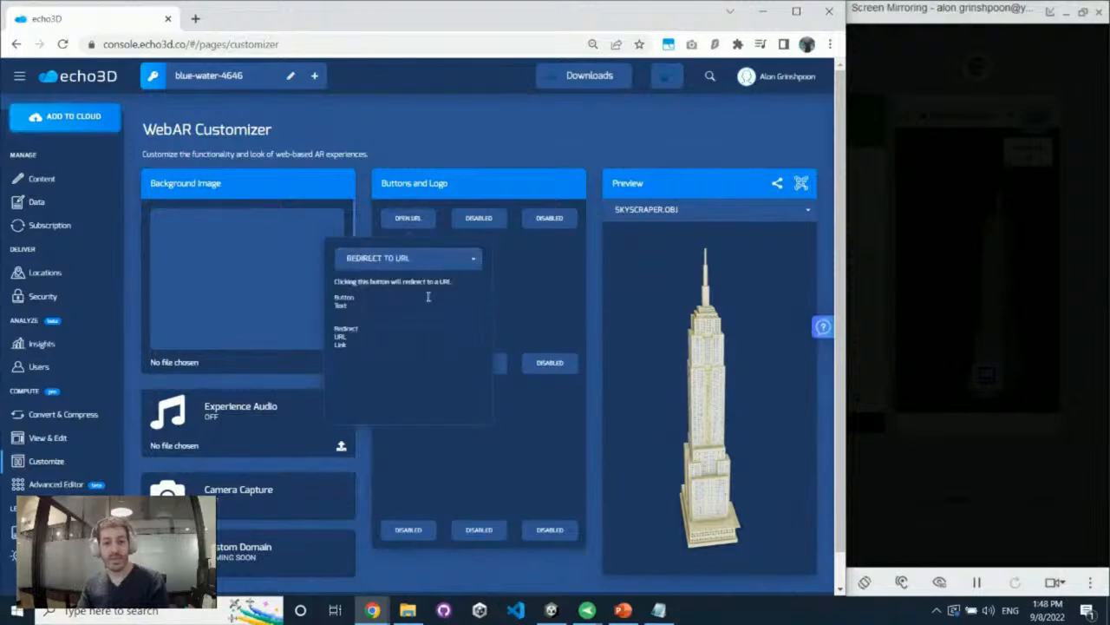
{"action": "left_click", "coordinate": [427, 296]}
{"action": "type", "text": "BUY NOW"}
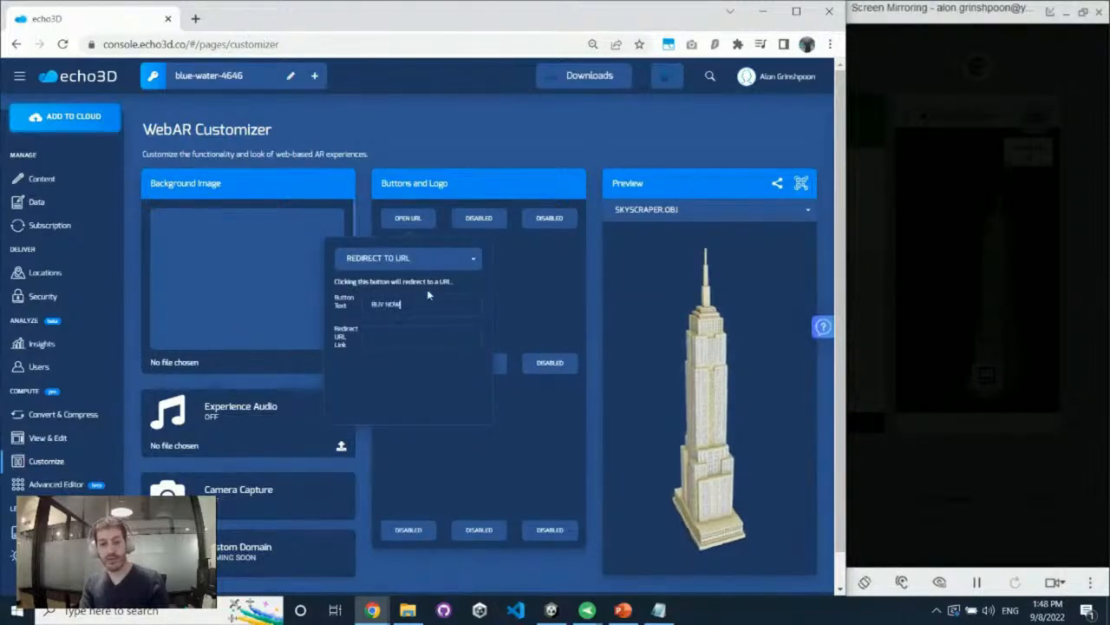
{"action": "key", "text": "Tab"}
{"action": "type", "text": "www."}
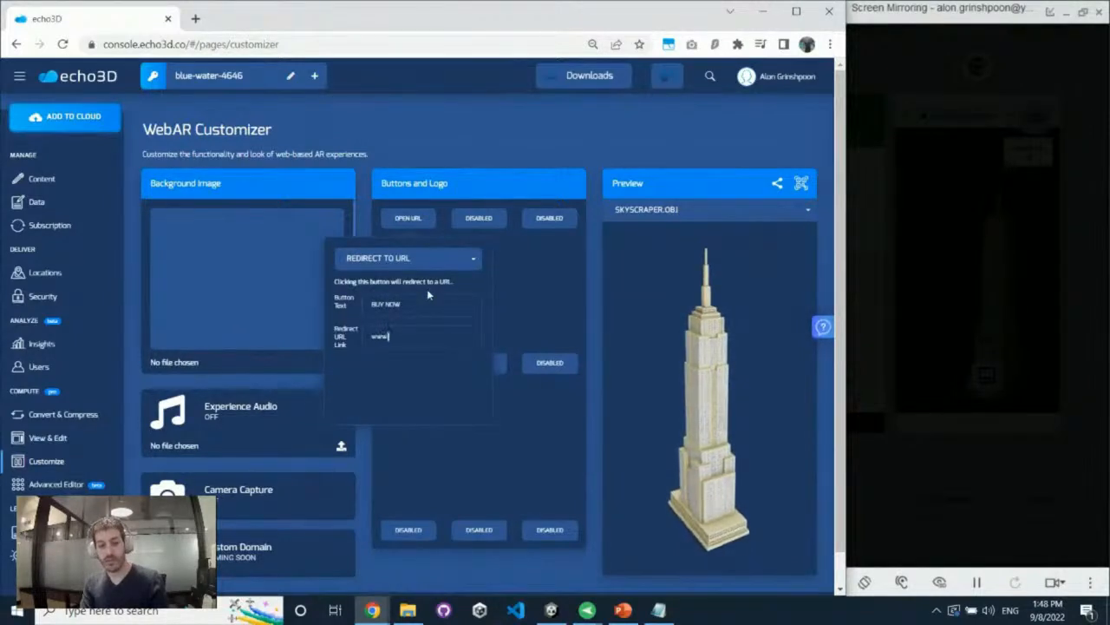
{"action": "type", "text": "google.com"}
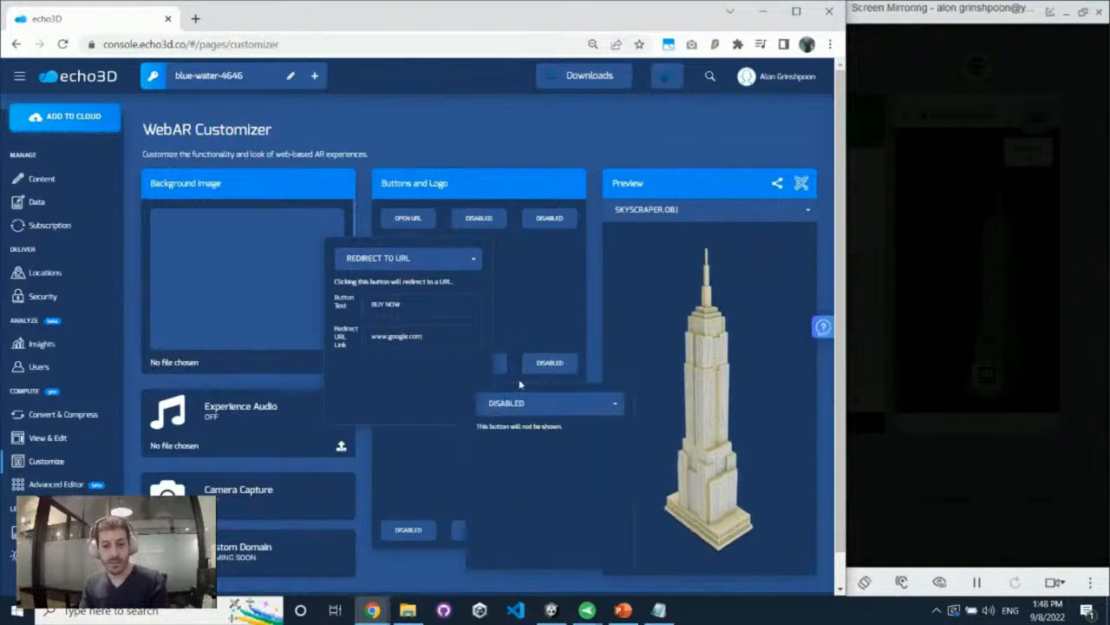
{"action": "left_click", "coordinate": [574, 309]}
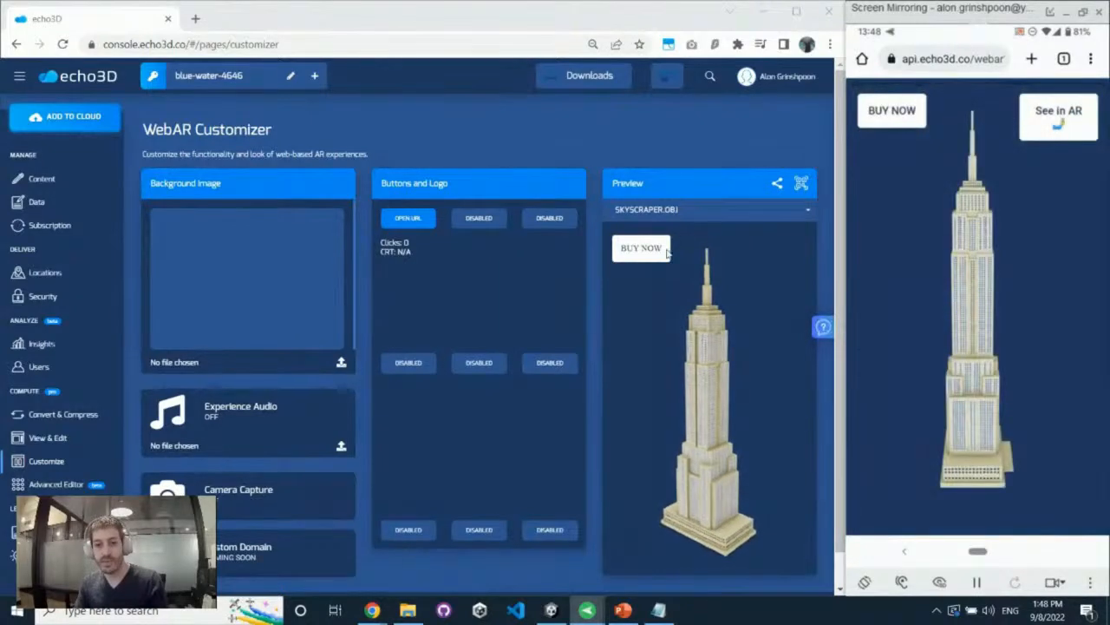
Try the BUY NOW button in the preview and set its button slot back to Disabled
{"action": "left_click", "coordinate": [633, 246]}
{"action": "left_click", "coordinate": [342, 19]}
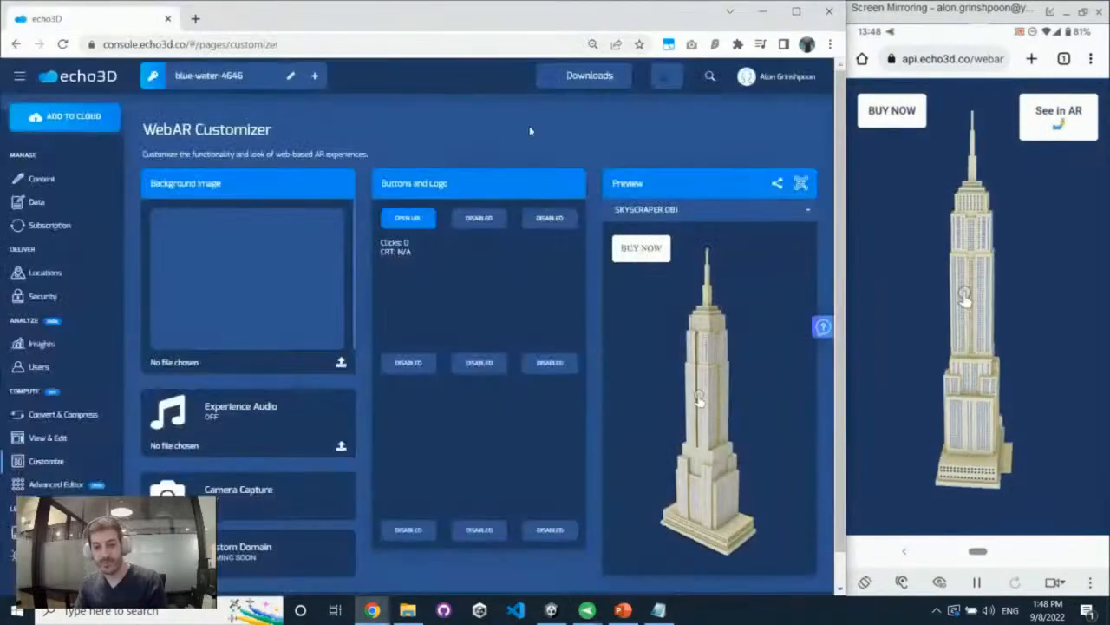
{"action": "left_click", "coordinate": [408, 217]}
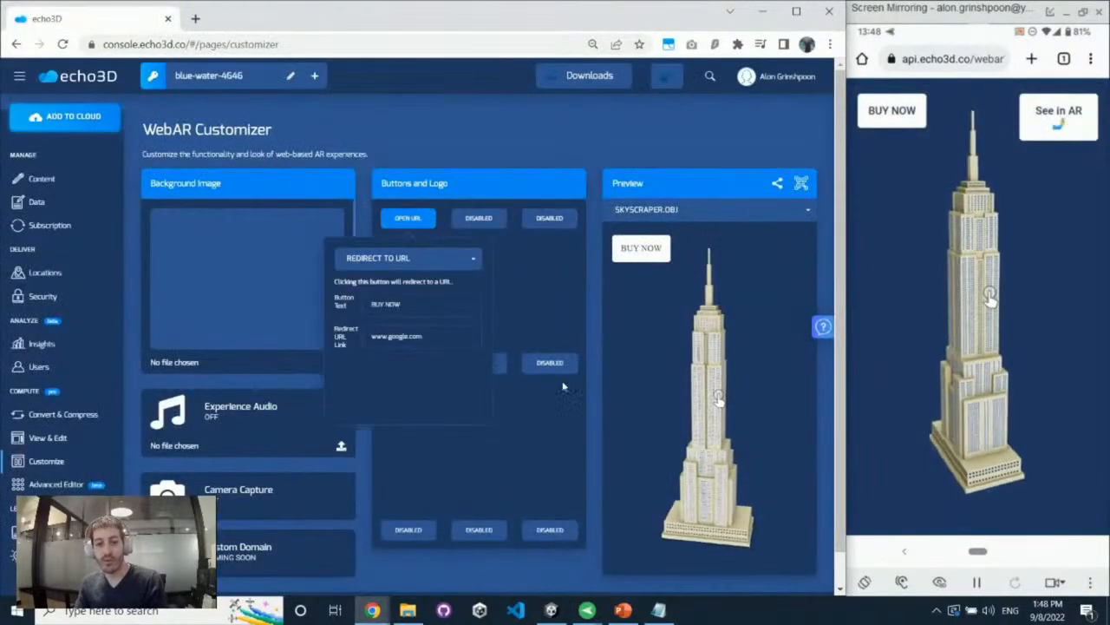
{"action": "left_click", "coordinate": [423, 258]}
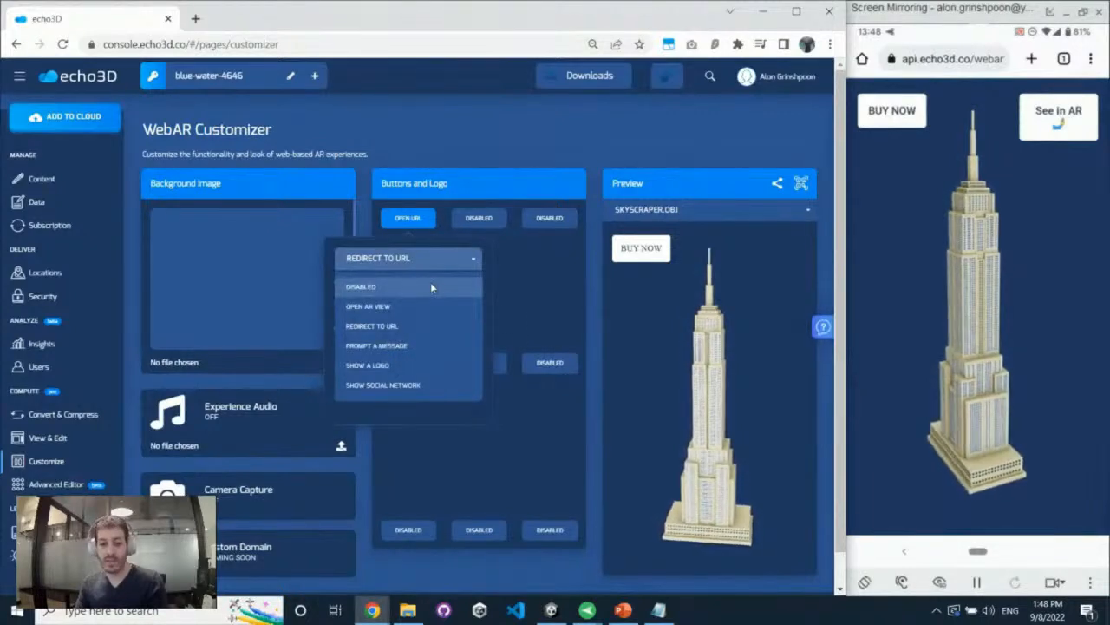
{"action": "left_click", "coordinate": [431, 285]}
{"action": "left_click", "coordinate": [283, 374]}
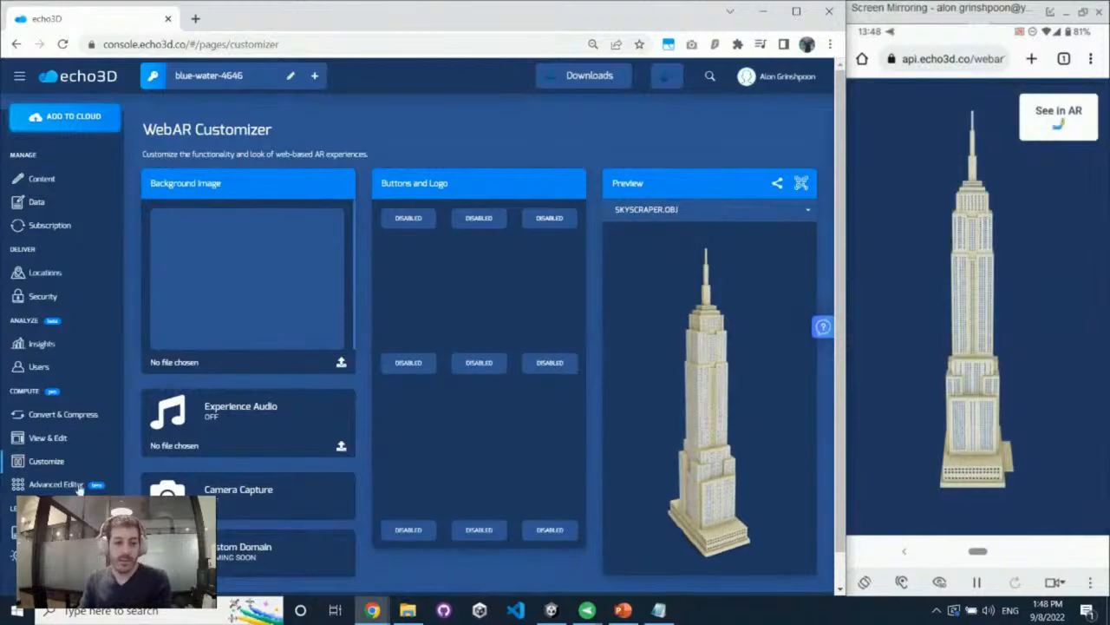
Open the Advanced Editor and examine the scene with the skyscraper and the arctic fox from several angles
{"action": "left_click", "coordinate": [53, 484]}
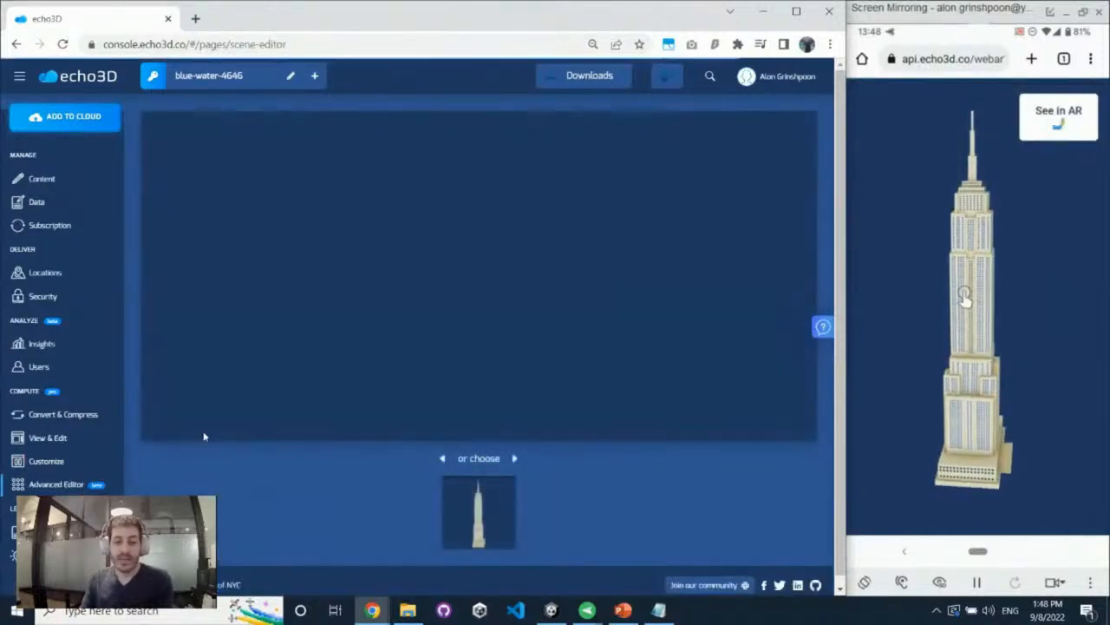
{"action": "left_click_drag", "start_coordinate": [360, 263], "coordinate": [397, 197]}
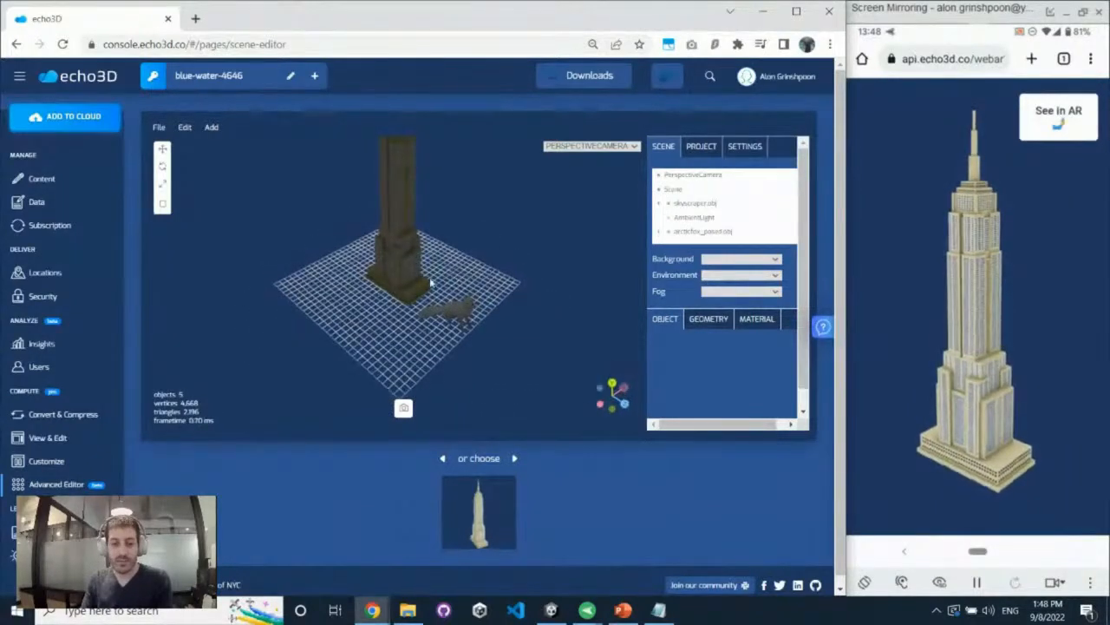
{"action": "left_click_drag", "start_coordinate": [497, 283], "coordinate": [476, 248]}
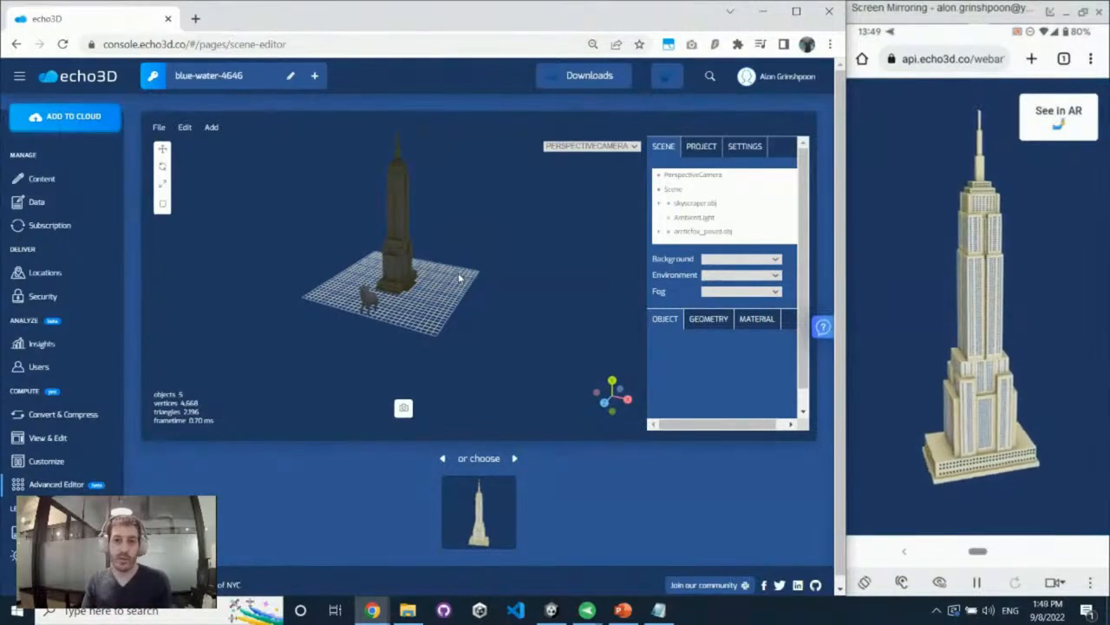
{"action": "left_click_drag", "start_coordinate": [361, 347], "coordinate": [422, 338]}
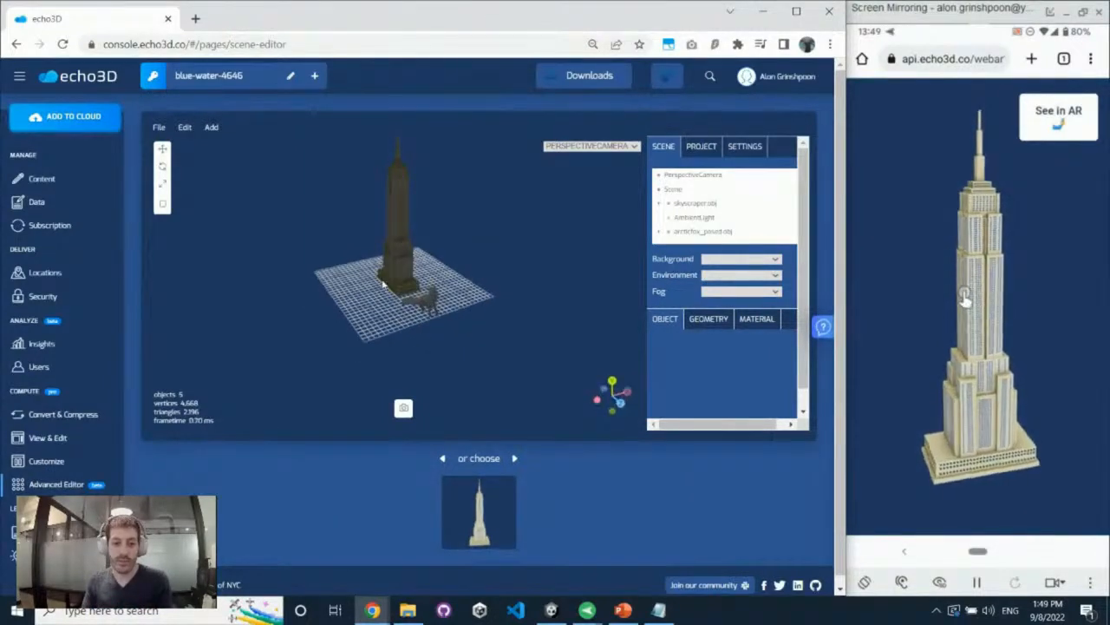
Browse the tutorials and FAQ topics on the console's tutorials page
{"action": "left_click", "coordinate": [44, 532]}
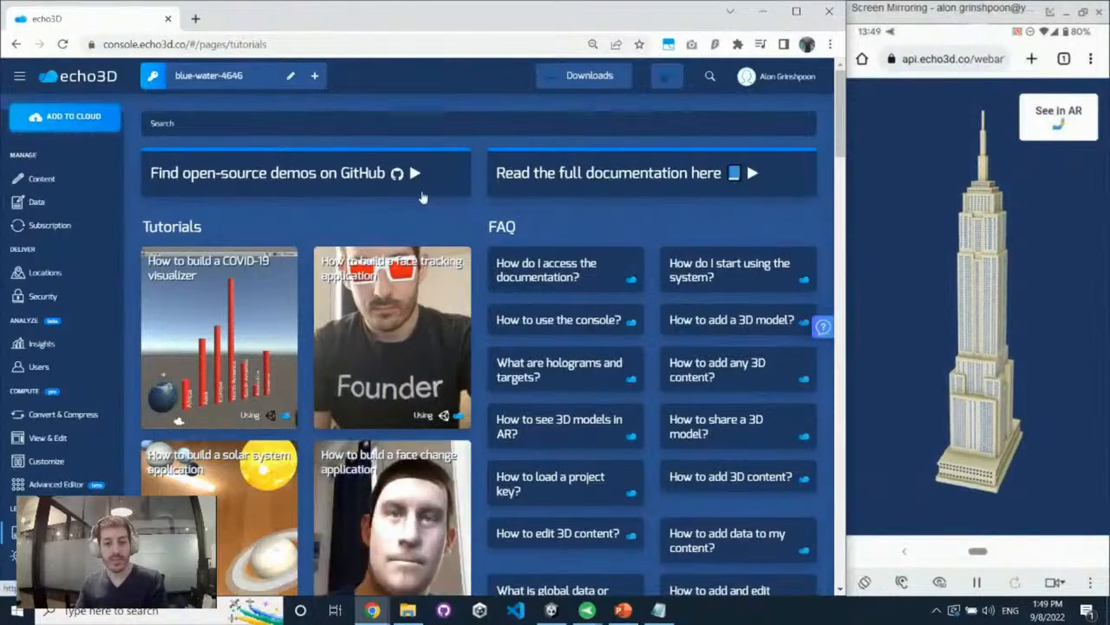
{"action": "scroll", "coordinate": [405, 238], "scroll_direction": "down", "scroll_amount": 2}
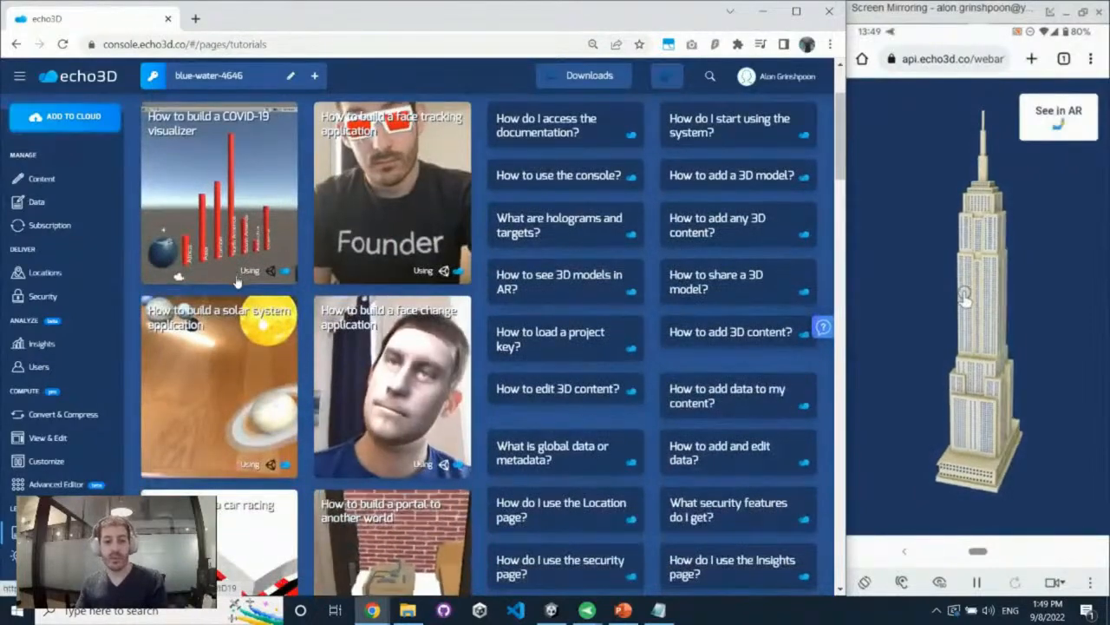
{"action": "scroll", "coordinate": [245, 293], "scroll_direction": "down", "scroll_amount": 1}
{"action": "scroll", "coordinate": [245, 293], "scroll_direction": "down", "scroll_amount": 4}
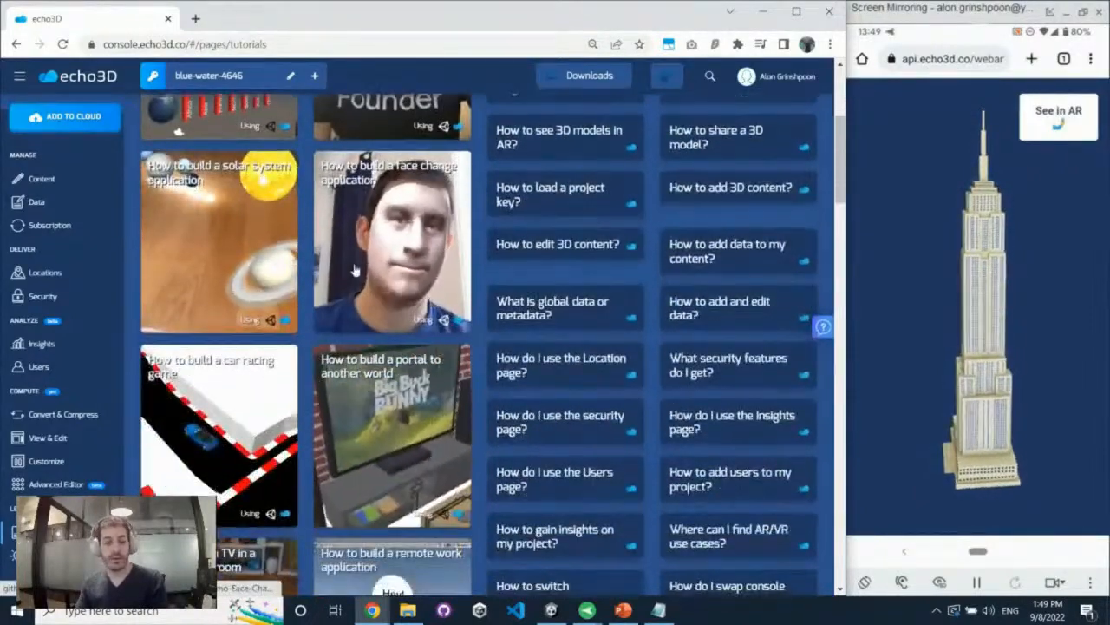
{"action": "scroll", "coordinate": [333, 300], "scroll_direction": "down", "scroll_amount": 6}
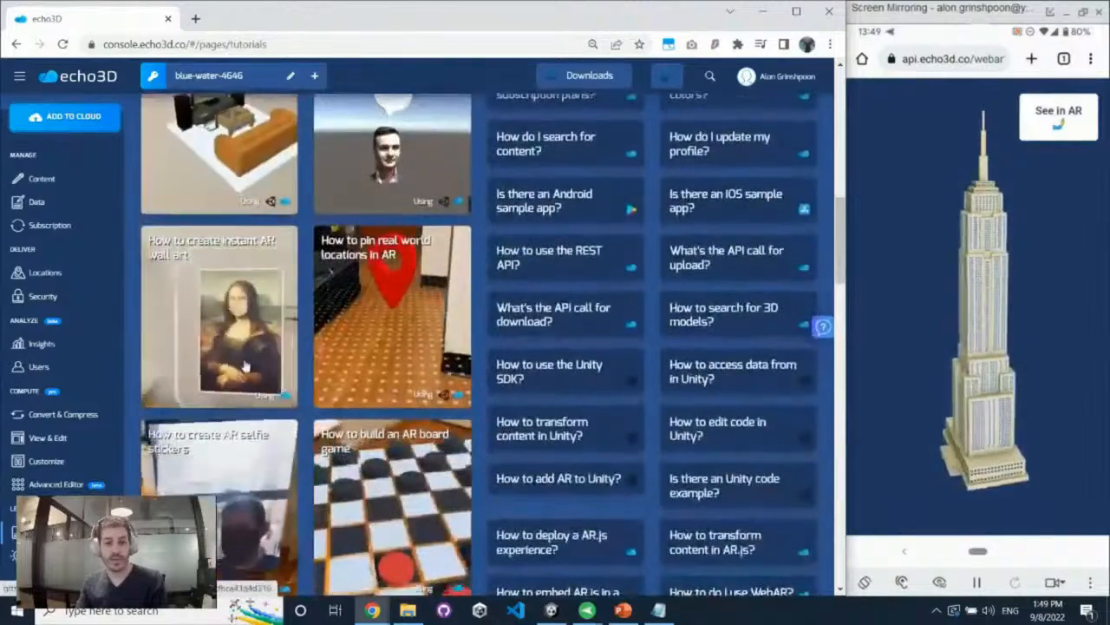
{"action": "scroll", "coordinate": [260, 381], "scroll_direction": "down", "scroll_amount": 3}
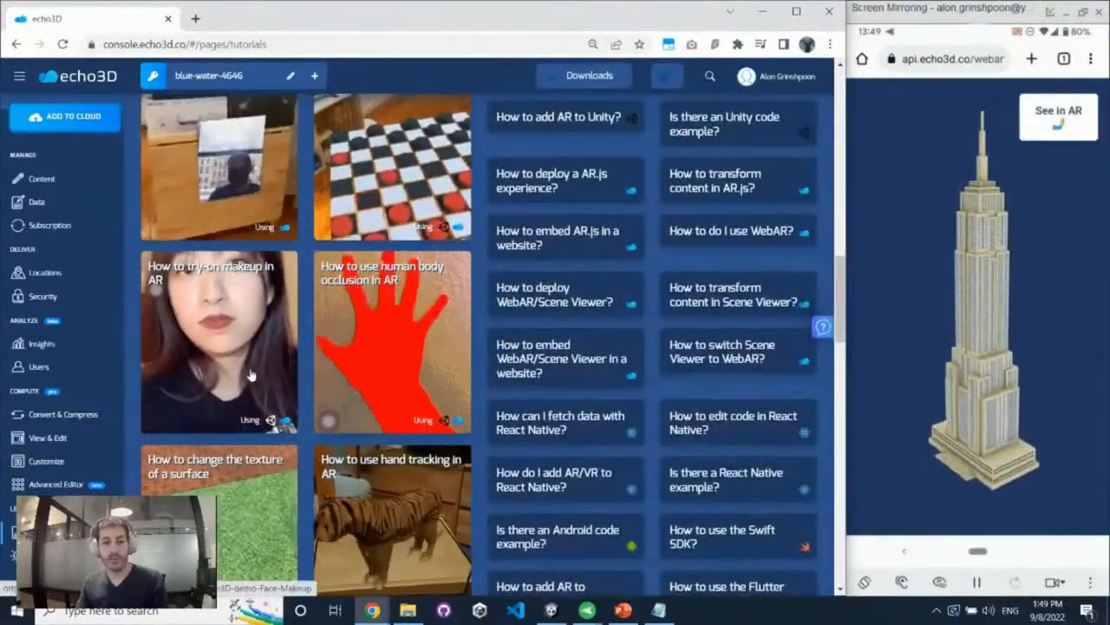
{"action": "scroll", "coordinate": [233, 356], "scroll_direction": "down", "scroll_amount": 8}
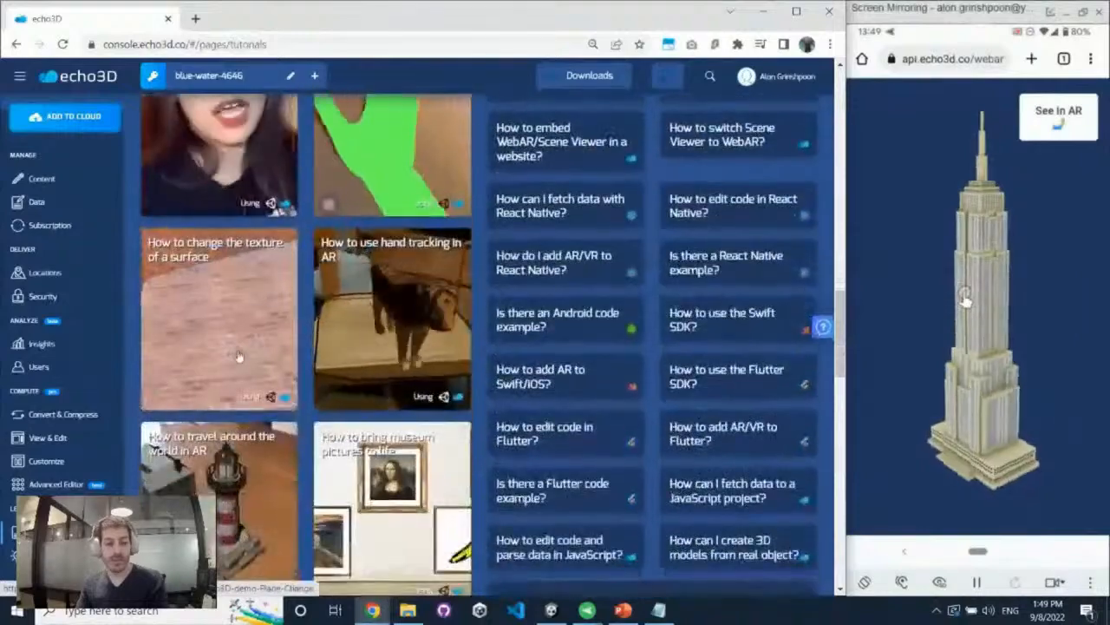
Look through the remaining AR tutorial cards, down to the VisionLib, room design and Kudan tracking tutorials
{"action": "scroll", "coordinate": [238, 345], "scroll_direction": "down", "scroll_amount": 3}
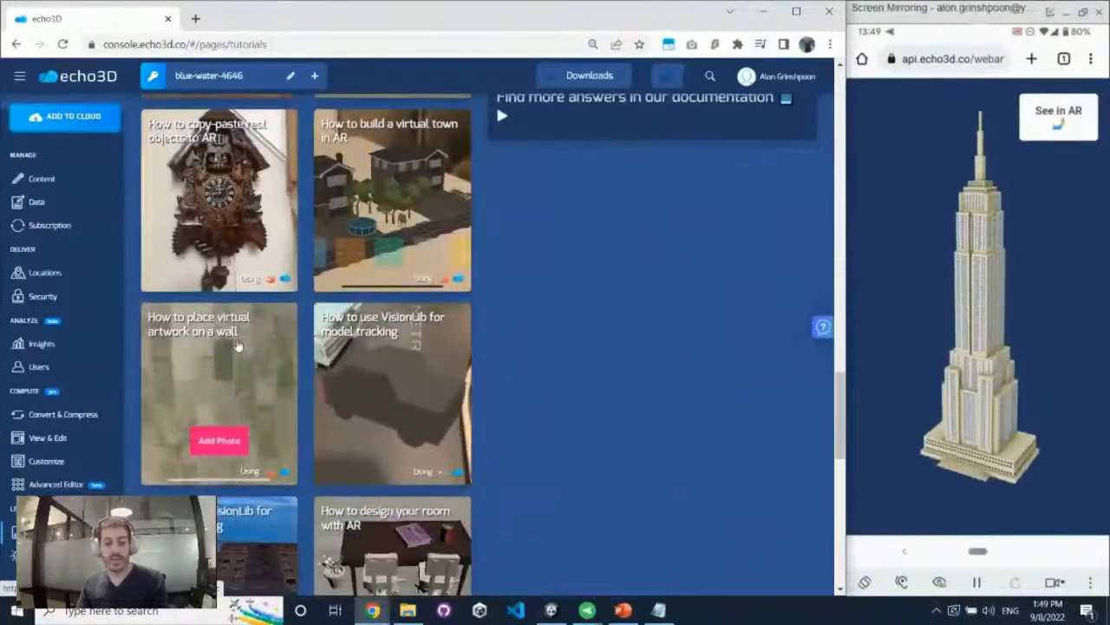
{"action": "scroll", "coordinate": [237, 345], "scroll_direction": "down", "scroll_amount": 2}
{"action": "scroll", "coordinate": [236, 346], "scroll_direction": "down", "scroll_amount": 1}
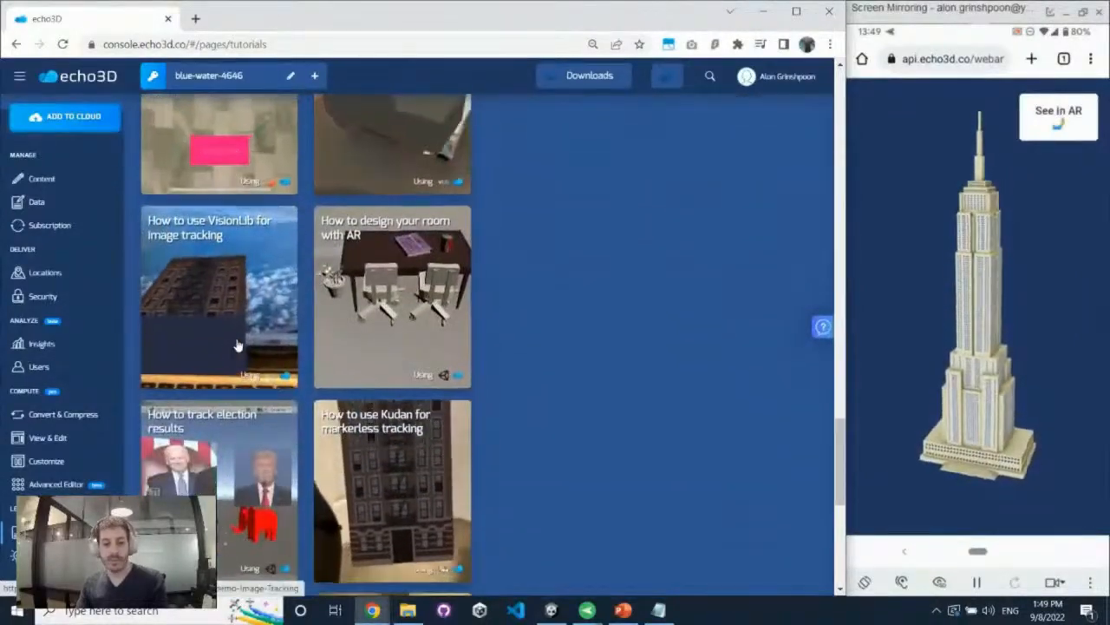
{"action": "scroll", "coordinate": [238, 345], "scroll_direction": "down", "scroll_amount": 8}
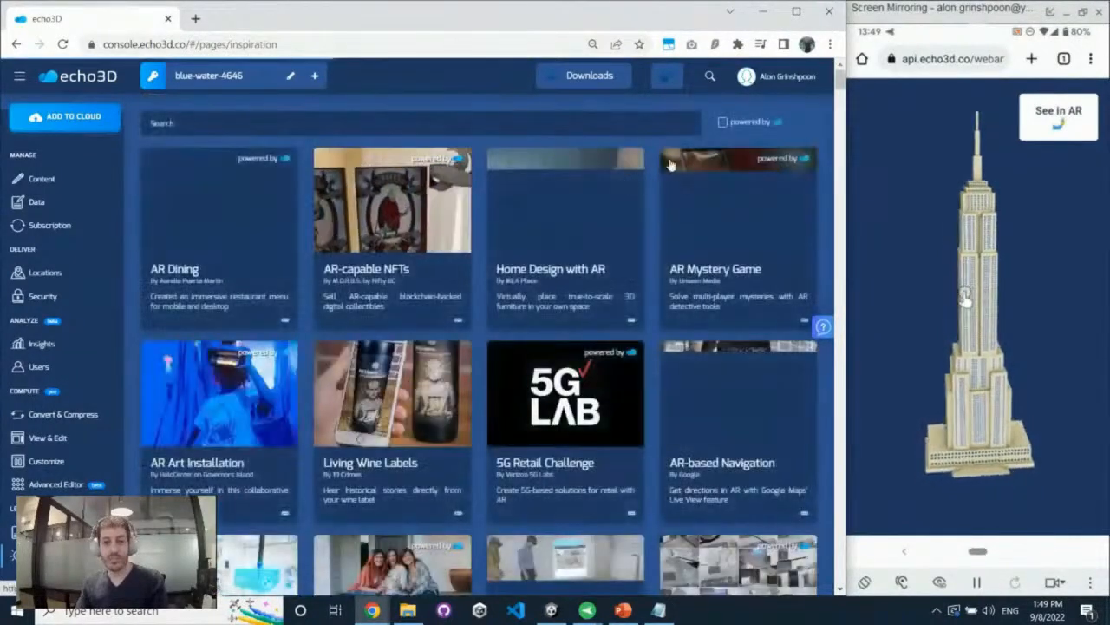
Filter the inspiration gallery to projects powered by echo3D and browse the example AR applications
{"action": "left_click", "coordinate": [737, 124]}
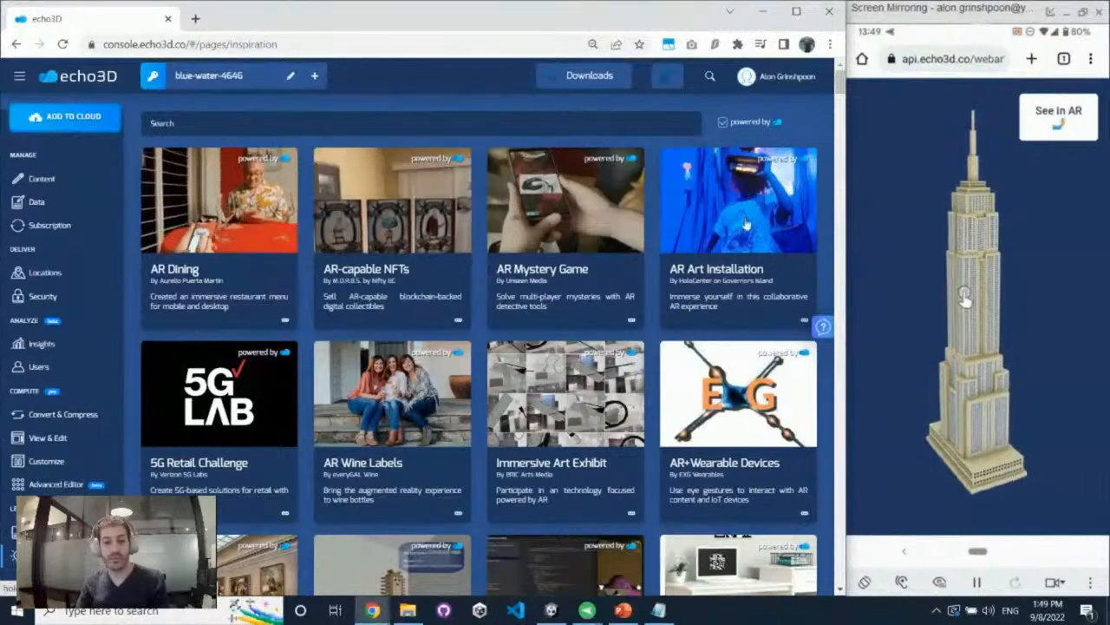
{"action": "scroll", "coordinate": [585, 344], "scroll_direction": "down", "scroll_amount": 2}
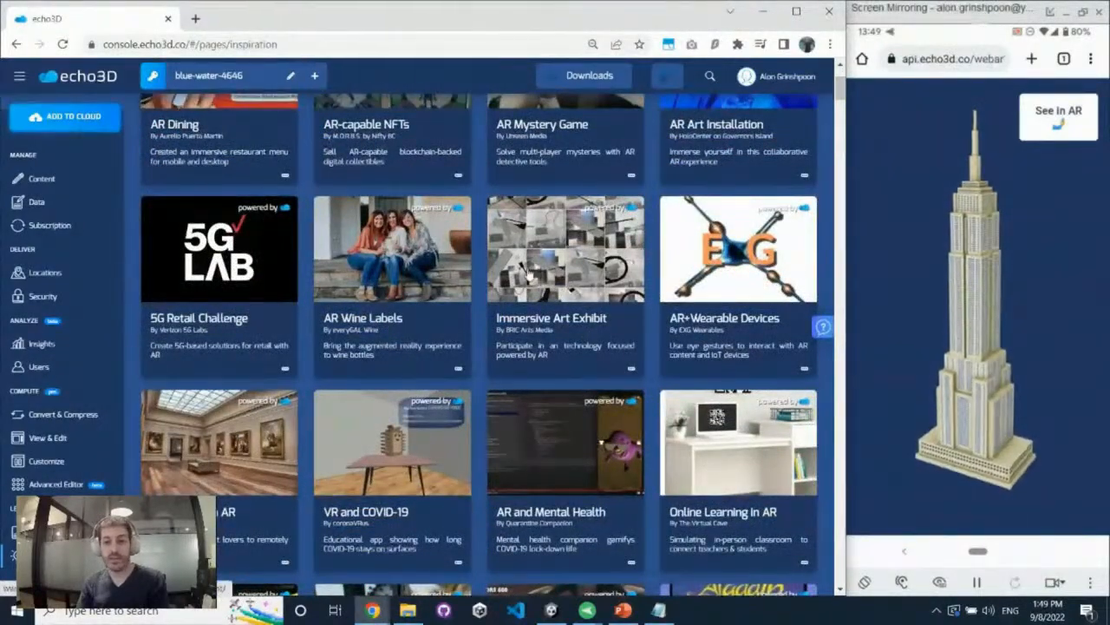
{"action": "scroll", "coordinate": [529, 279], "scroll_direction": "down", "scroll_amount": 6}
{"action": "scroll", "coordinate": [530, 280], "scroll_direction": "down", "scroll_amount": 5}
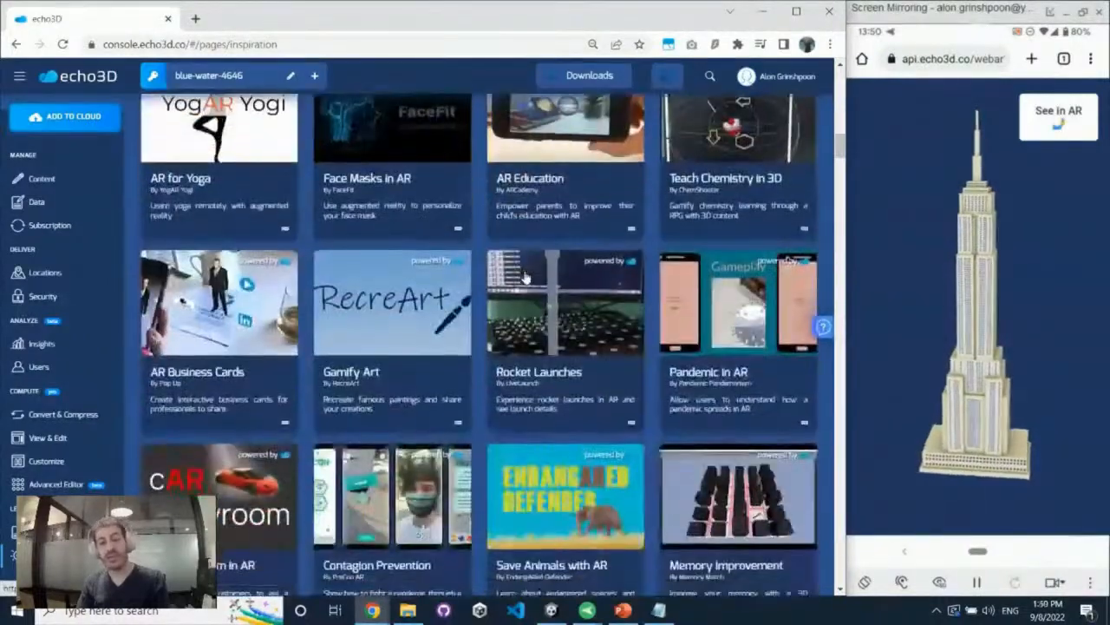
{"action": "scroll", "coordinate": [523, 282], "scroll_direction": "down", "scroll_amount": 2}
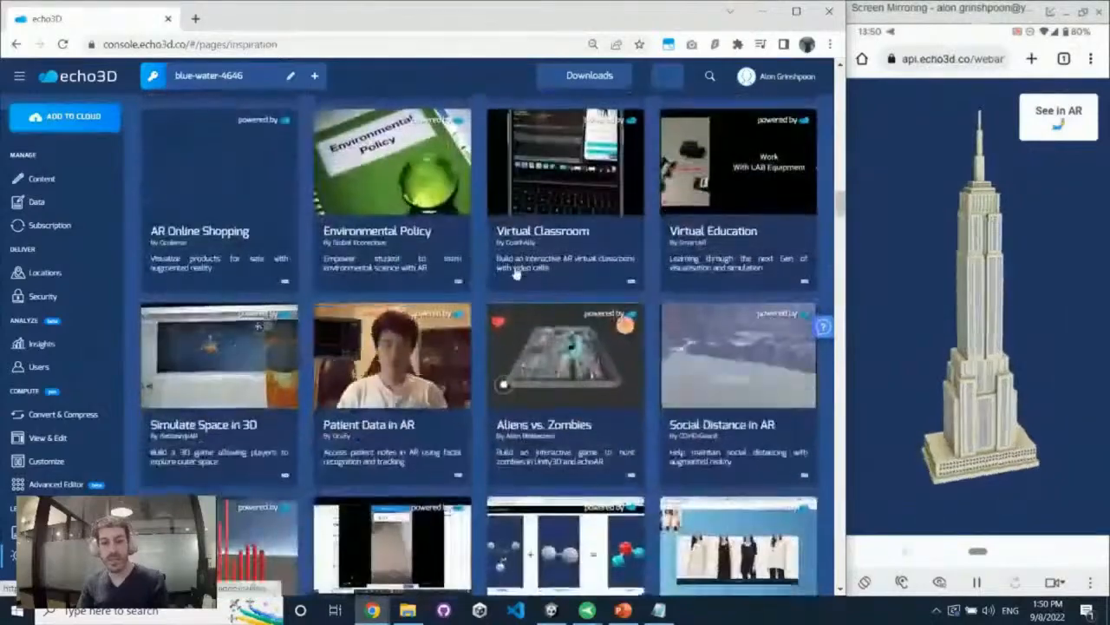
{"action": "scroll", "coordinate": [516, 275], "scroll_direction": "down", "scroll_amount": 10}
{"action": "scroll", "coordinate": [510, 287], "scroll_direction": "down", "scroll_amount": 12}
{"action": "scroll", "coordinate": [510, 289], "scroll_direction": "down", "scroll_amount": 10}
{"action": "scroll", "coordinate": [510, 285], "scroll_direction": "down", "scroll_amount": 10}
{"action": "scroll", "coordinate": [510, 286], "scroll_direction": "down", "scroll_amount": 10}
{"action": "scroll", "coordinate": [510, 291], "scroll_direction": "down", "scroll_amount": 4}
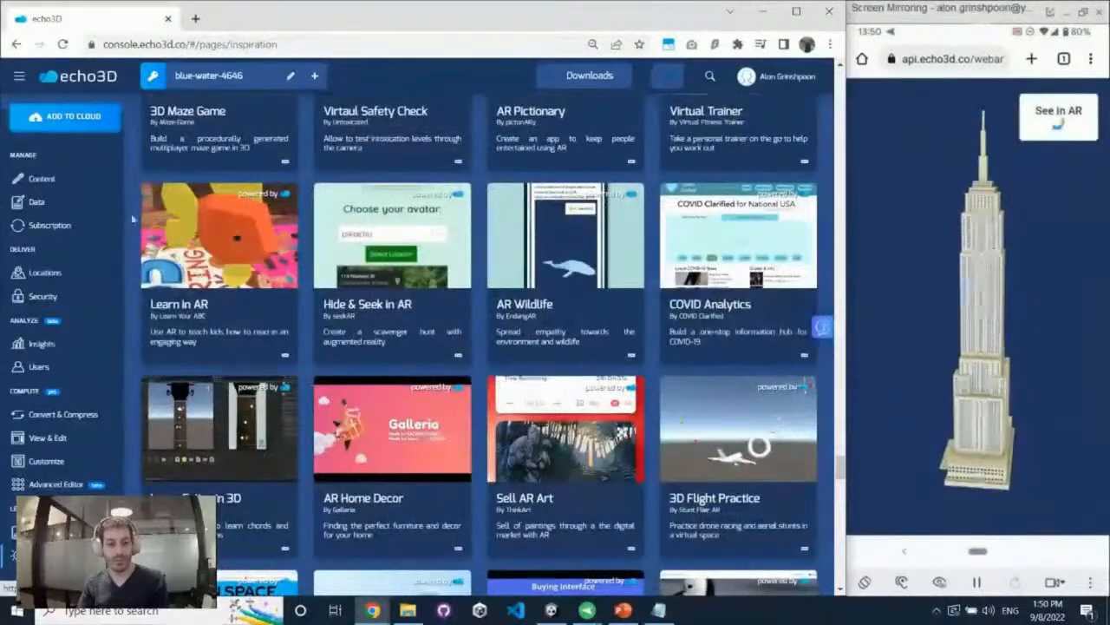
Open the project's content page and bring up the echo3DSample project in Unity beside the console
{"action": "left_click", "coordinate": [97, 184]}
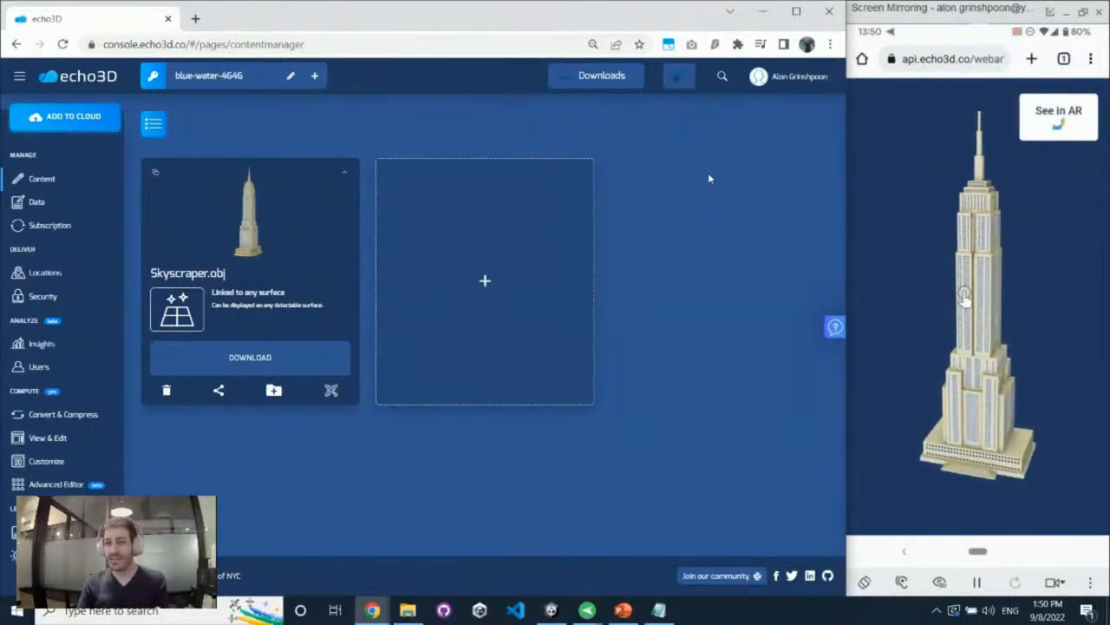
{"action": "mouse_move", "coordinate": [553, 609]}
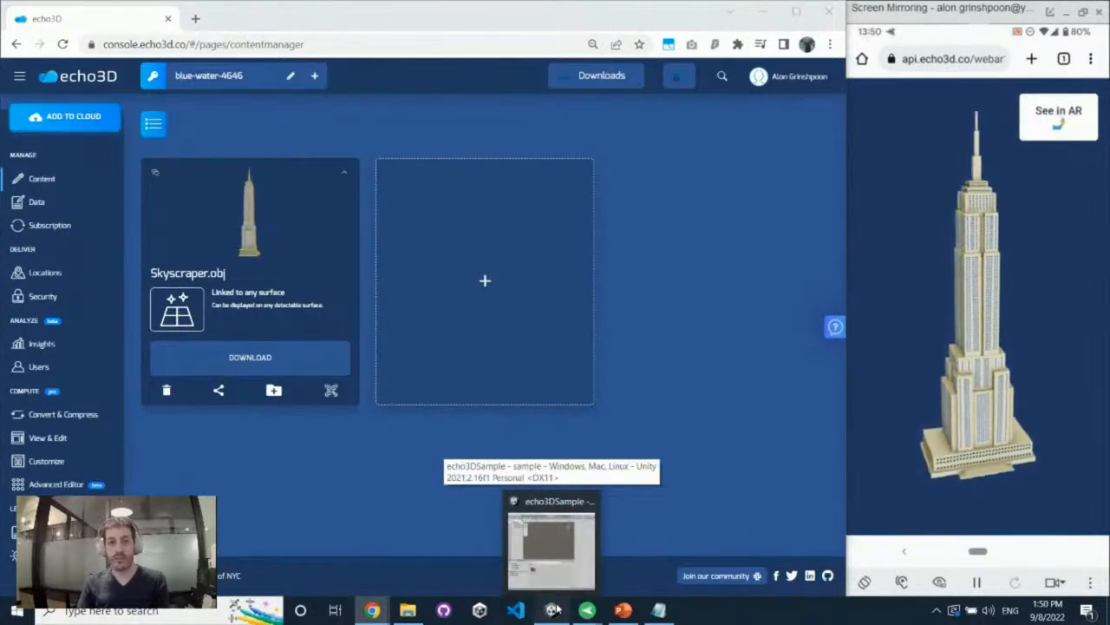
{"action": "right_click", "coordinate": [558, 610]}
{"action": "left_click", "coordinate": [560, 612]}
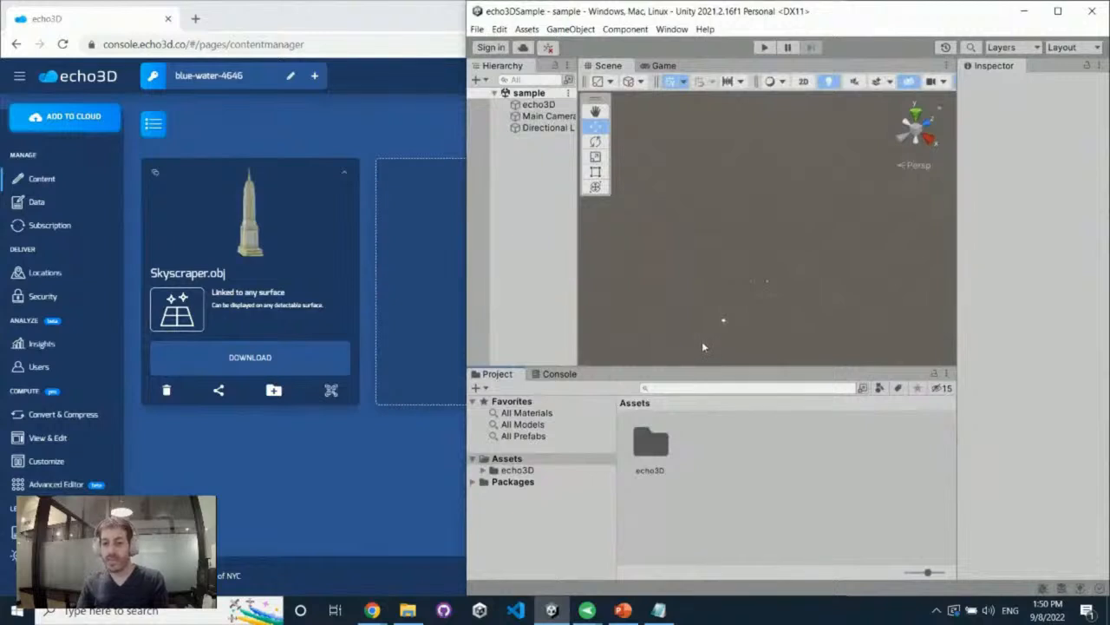
{"action": "left_click", "coordinate": [353, 119]}
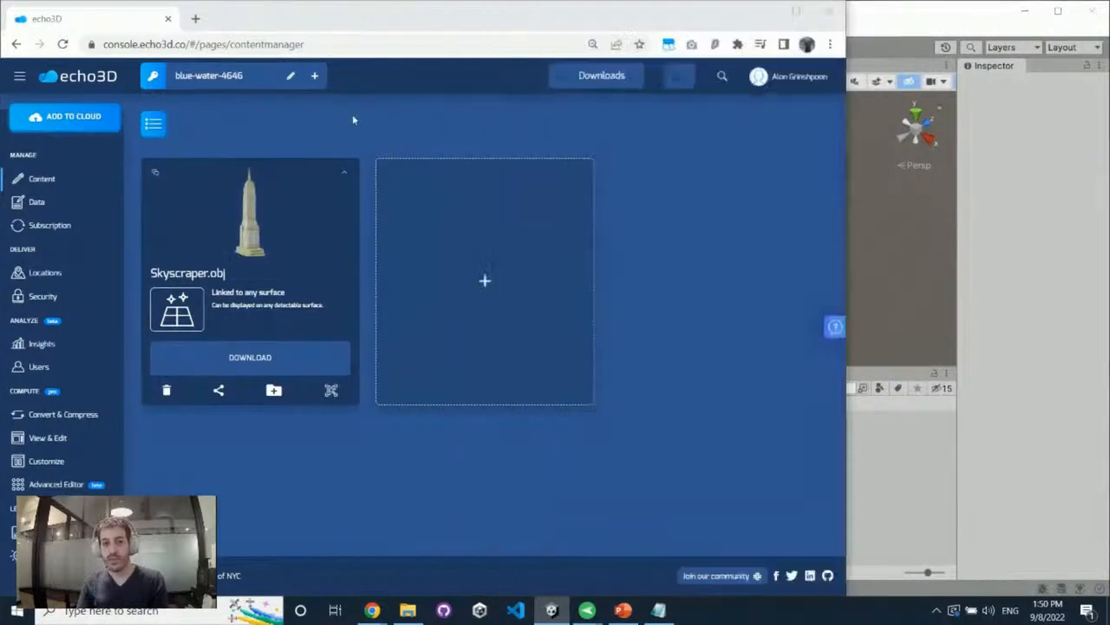
Copy the project's API key from the console and paste it into the API Key of Unity's echo3D object
{"action": "left_click", "coordinate": [601, 76]}
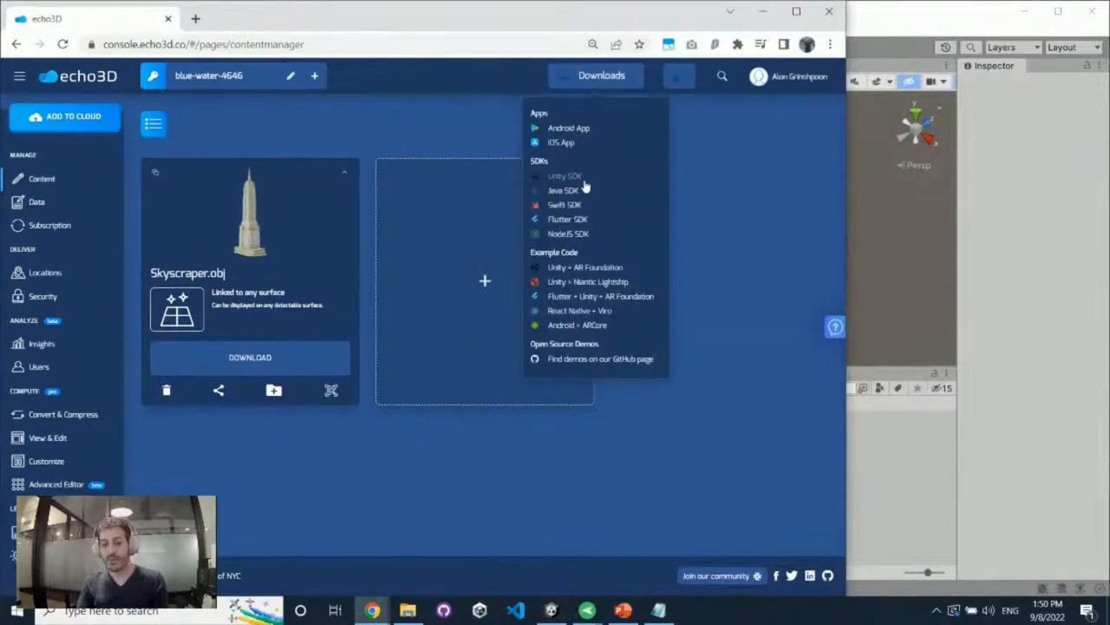
{"action": "left_click", "coordinate": [914, 448]}
{"action": "left_click_drag", "start_coordinate": [687, 176], "coordinate": [577, 190], "text": "alt"}
{"action": "left_click", "coordinate": [541, 105]}
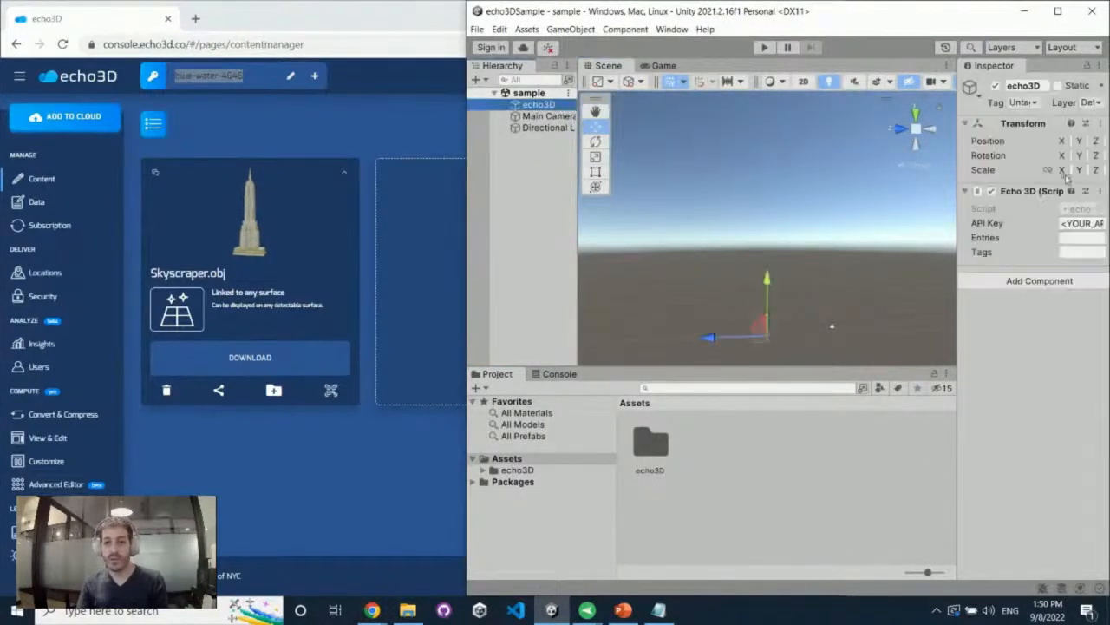
{"action": "left_click", "coordinate": [1082, 223]}
{"action": "key", "text": "ctrl+v"}
Run the Unity sample and examine the streamed skyscraper from another angle in the Scene view
{"action": "left_click", "coordinate": [762, 48]}
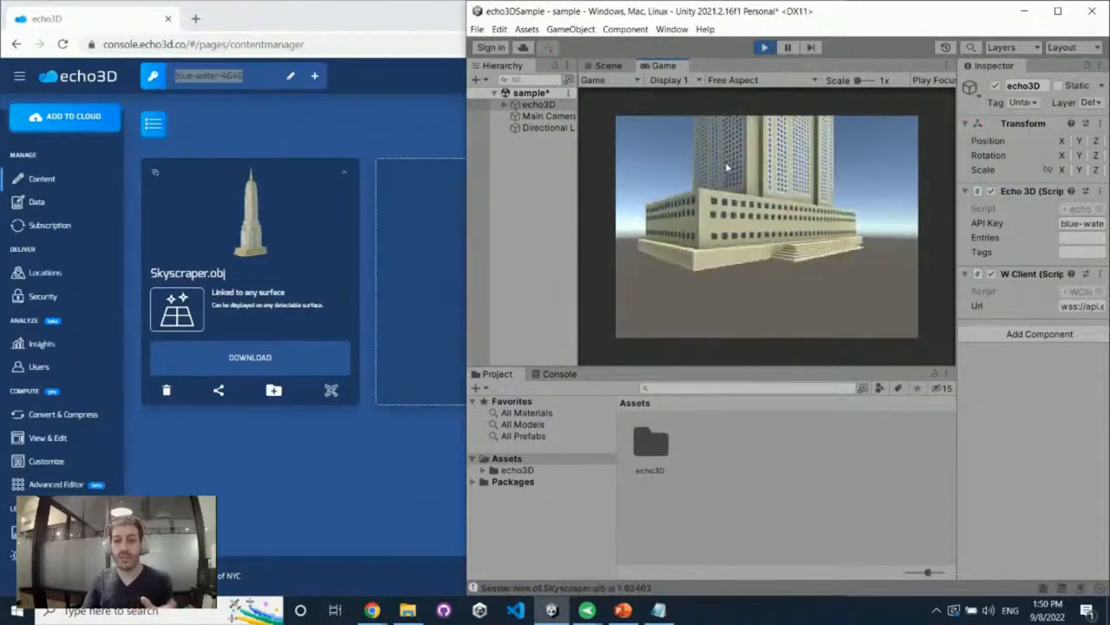
{"action": "left_click", "coordinate": [611, 67]}
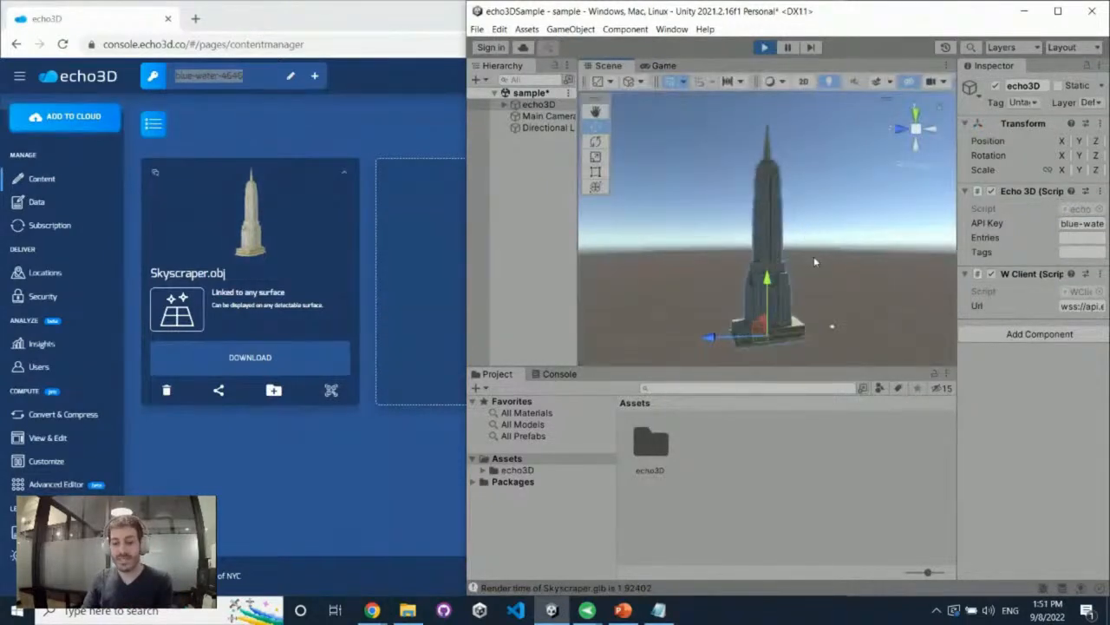
{"action": "left_click_drag", "start_coordinate": [825, 257], "coordinate": [805, 285], "text": "alt"}
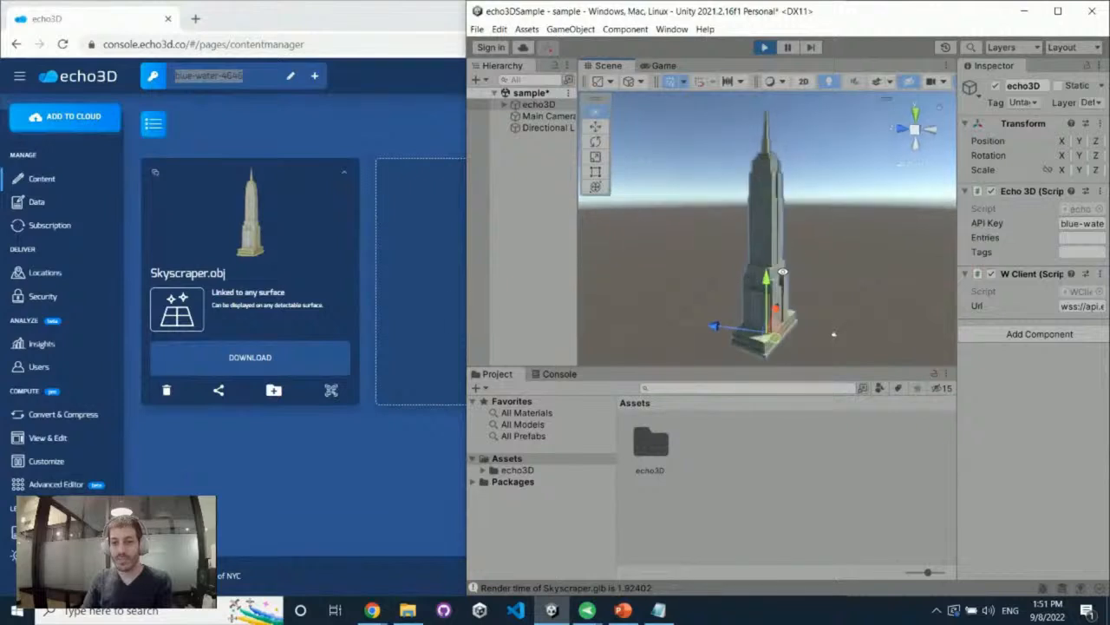
Delete the direction entry from the Skyscraper model's metadata in the console and return to the running Unity scene
{"action": "left_click", "coordinate": [344, 174]}
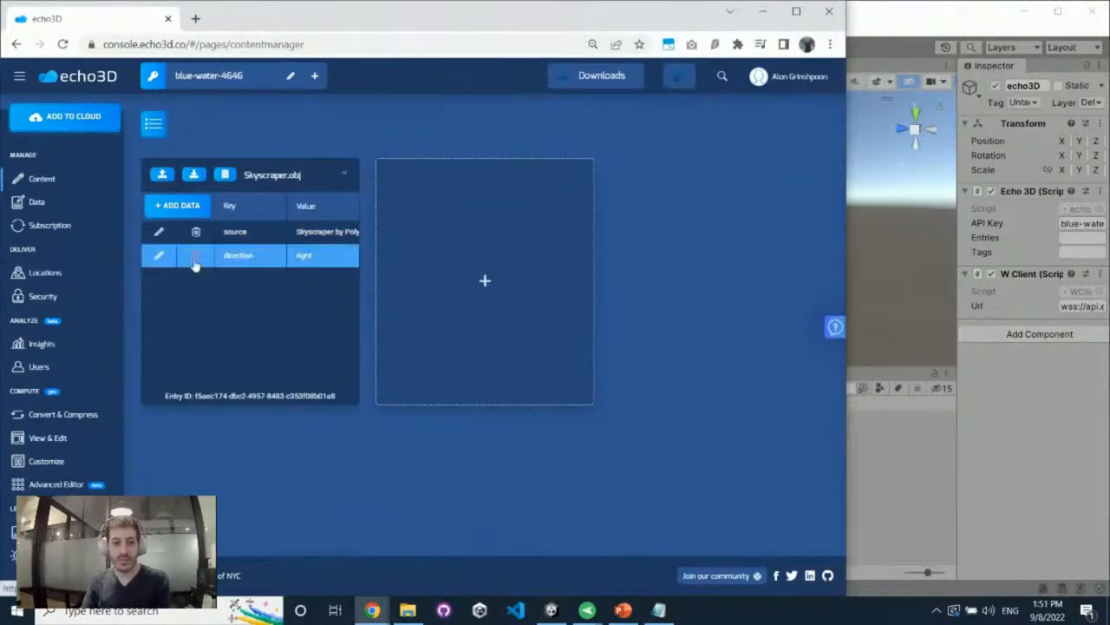
{"action": "left_click", "coordinate": [196, 255]}
{"action": "left_click", "coordinate": [494, 130]}
{"action": "left_click", "coordinate": [863, 185]}
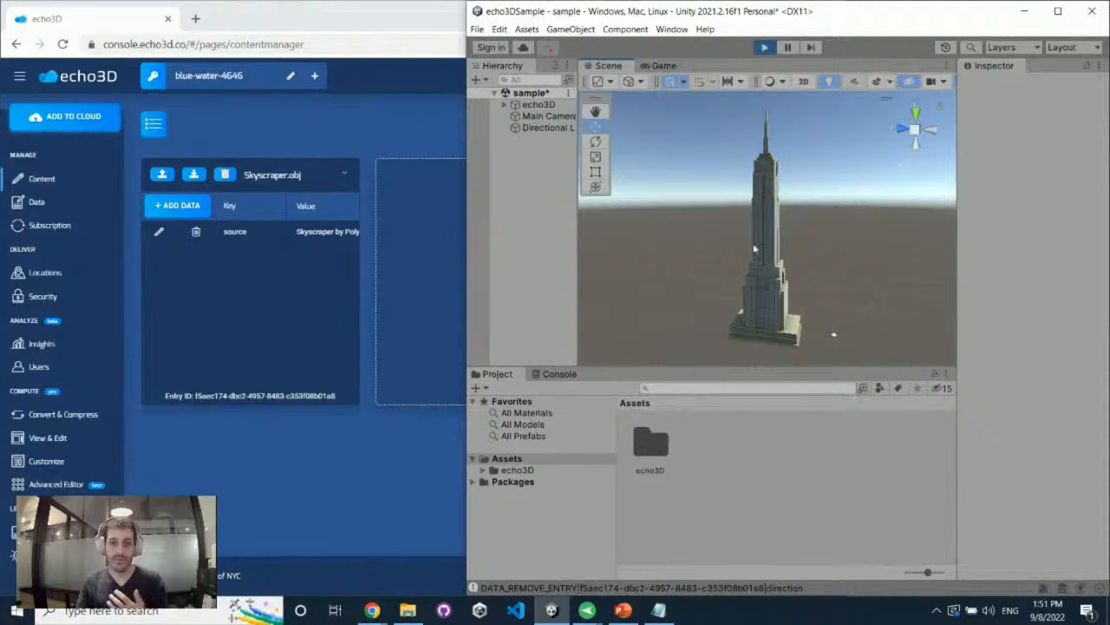
Add a metadata entry to the Skyscraper model with key x and value 10
{"action": "left_click", "coordinate": [177, 205]}
{"action": "left_click", "coordinate": [251, 235]}
{"action": "type", "text": "x"}
{"action": "key", "text": "Tab"}
{"action": "type", "text": "10"}
{"action": "key", "text": "Return"}
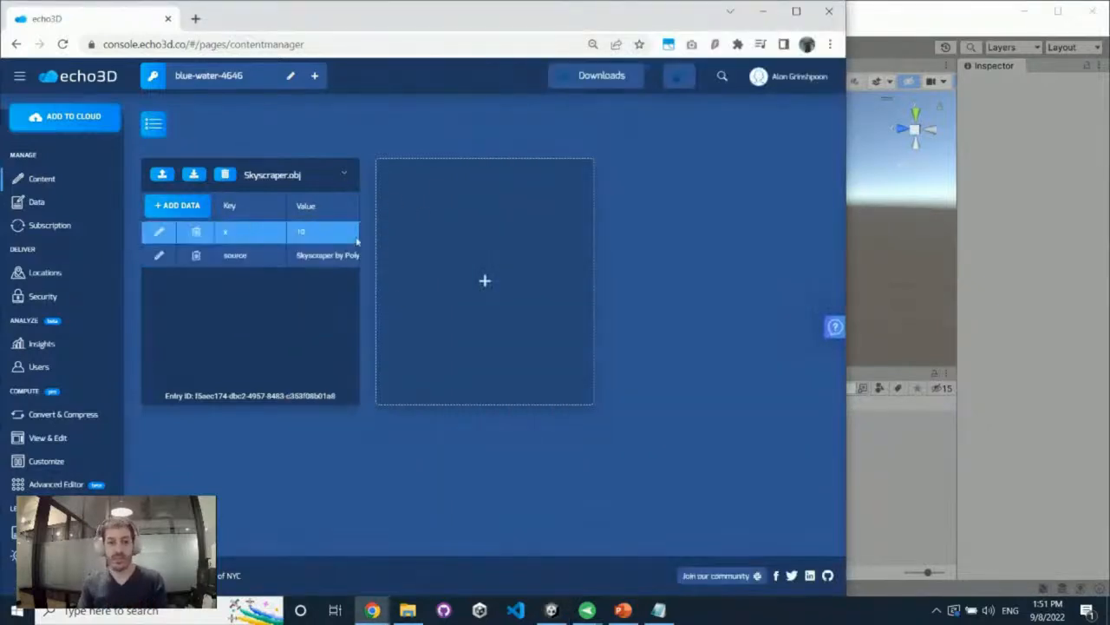
Add the sample Building model to the project as a new hologram
{"action": "left_click", "coordinate": [490, 313]}
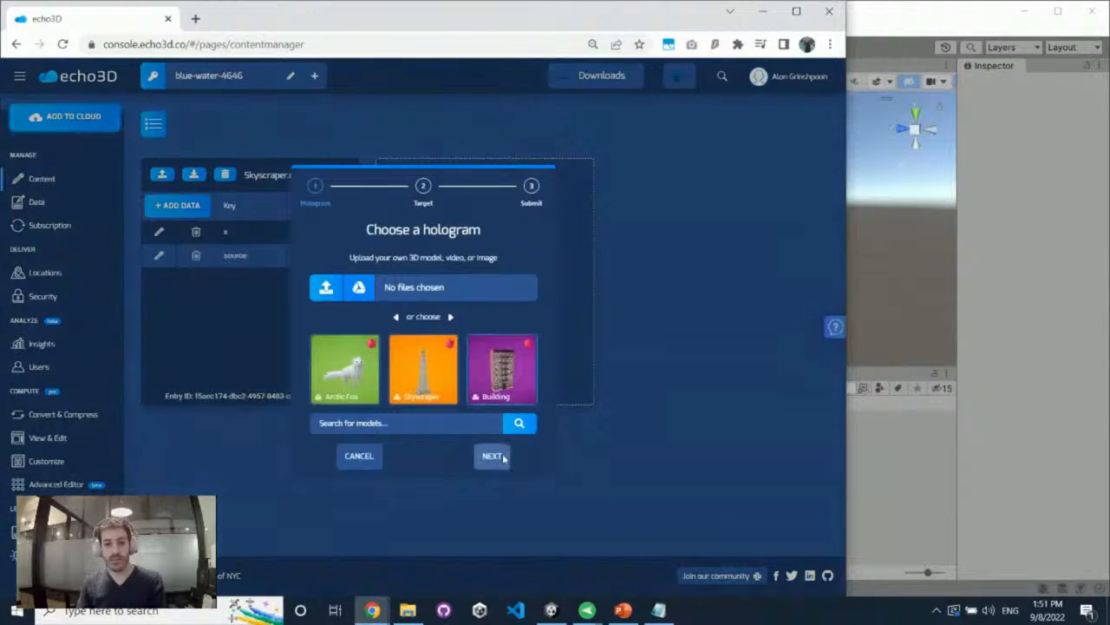
{"action": "left_click", "coordinate": [491, 456]}
{"action": "left_click", "coordinate": [492, 455]}
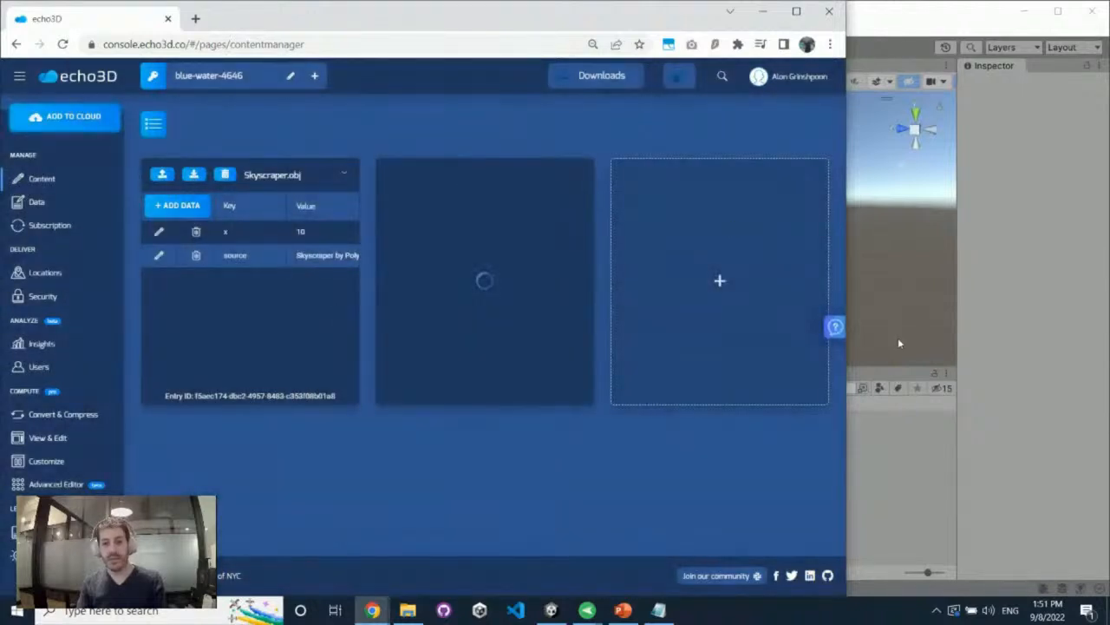
Switch to Unity, inspect the running scene from several angles and stop the run
{"action": "left_click", "coordinate": [870, 235]}
{"action": "left_click_drag", "start_coordinate": [870, 236], "coordinate": [793, 294], "text": "alt"}
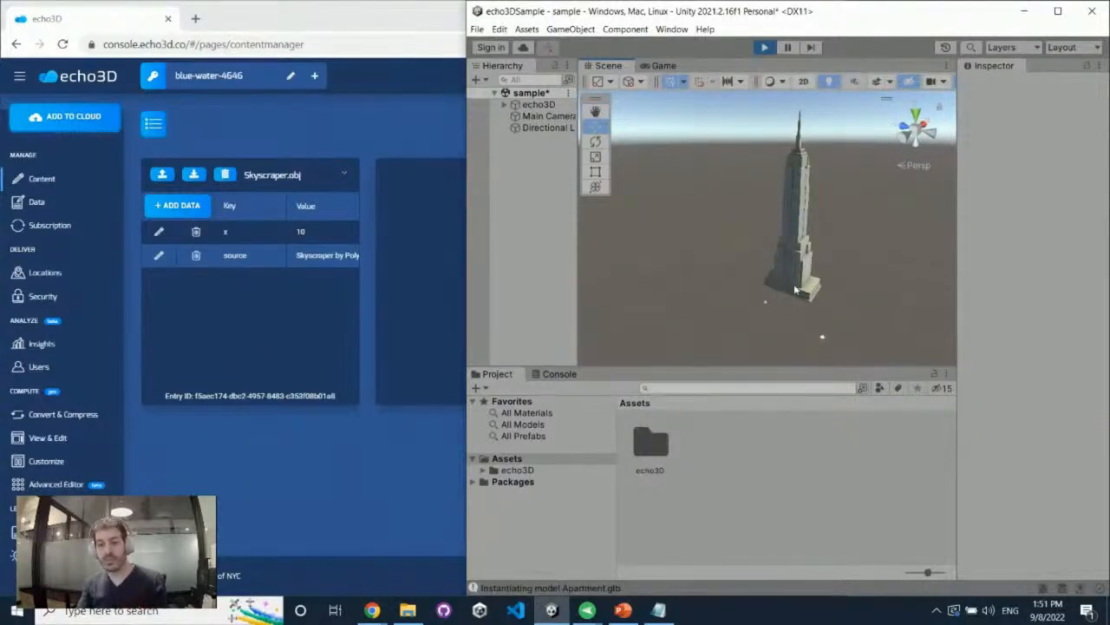
{"action": "left_click_drag", "start_coordinate": [791, 282], "coordinate": [753, 306], "text": "alt"}
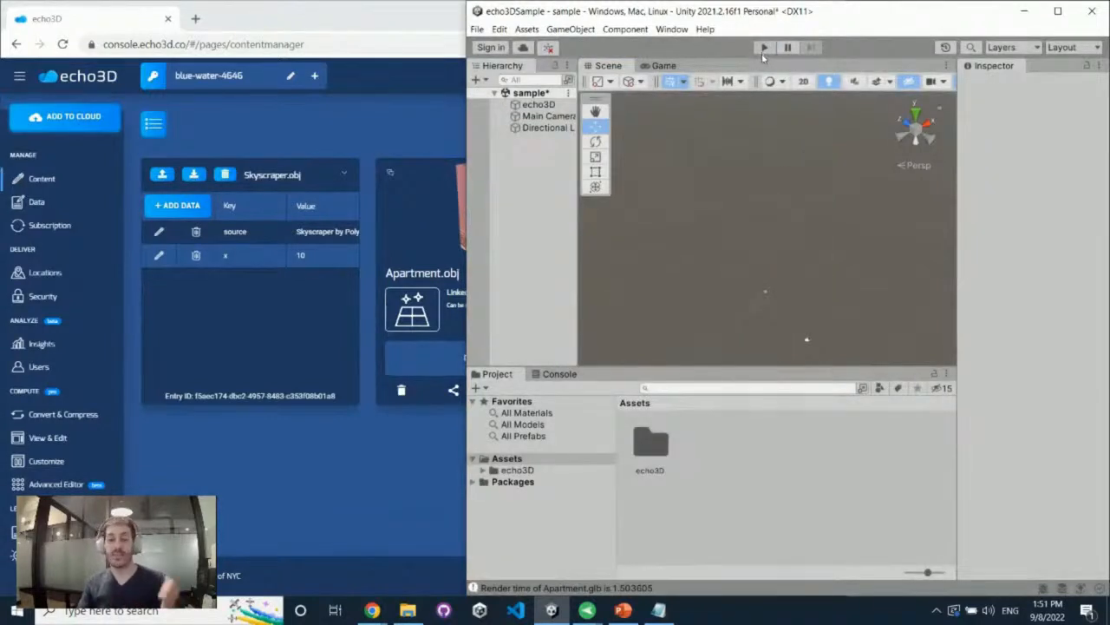
{"action": "right_click_drag", "start_coordinate": [815, 174], "coordinate": [780, 139]}
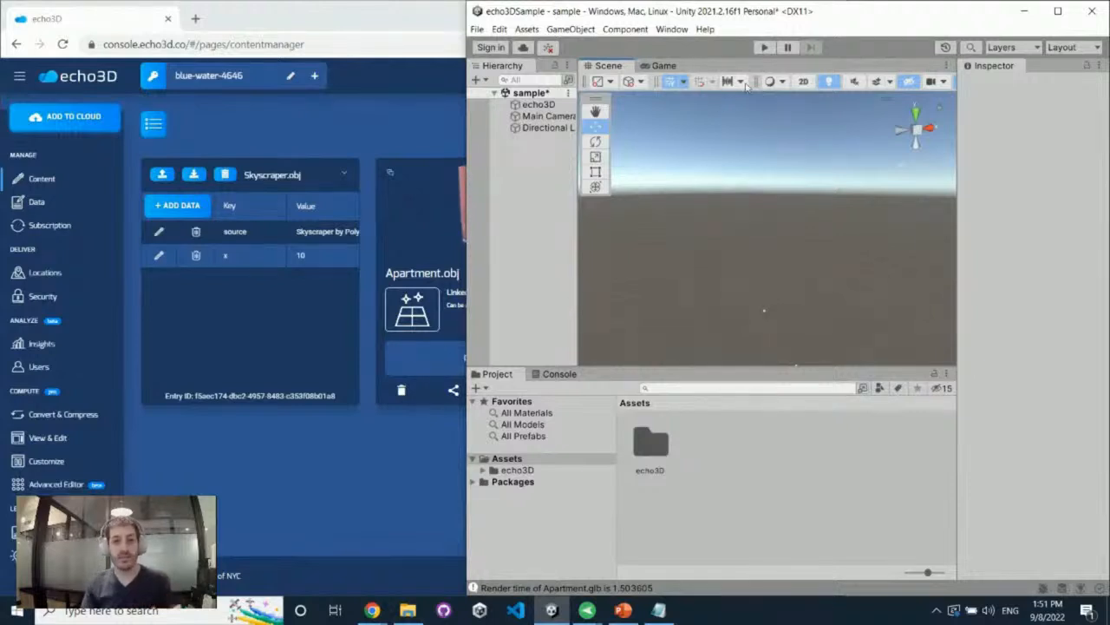
Run the Unity sample again and examine the apartment building and the skyscraper together in the Scene view
{"action": "left_click", "coordinate": [763, 47]}
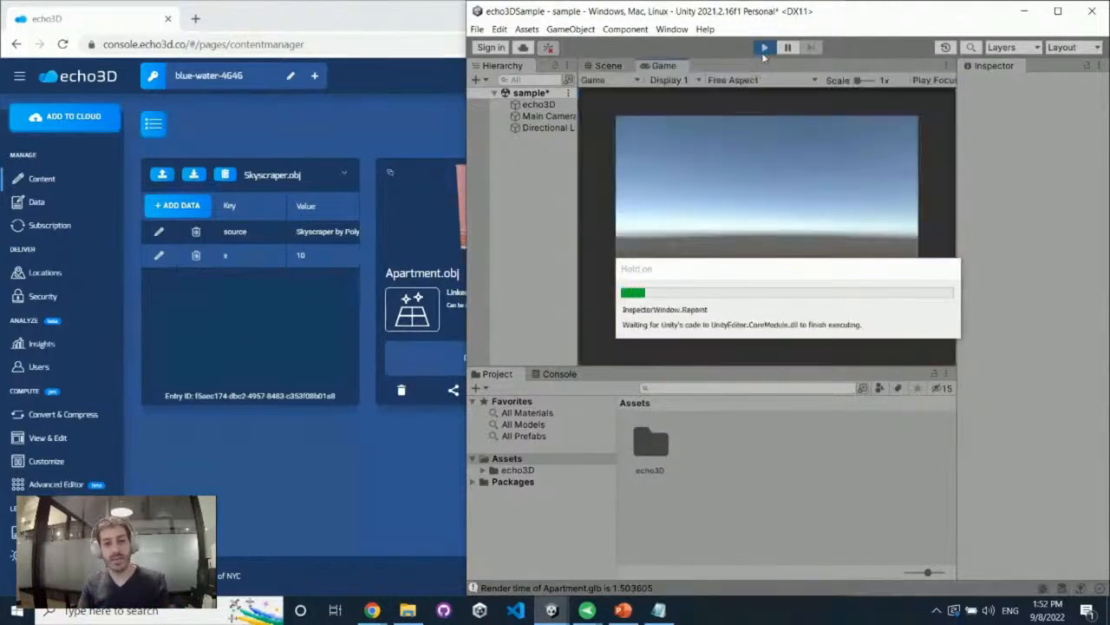
{"action": "left_click", "coordinate": [609, 65]}
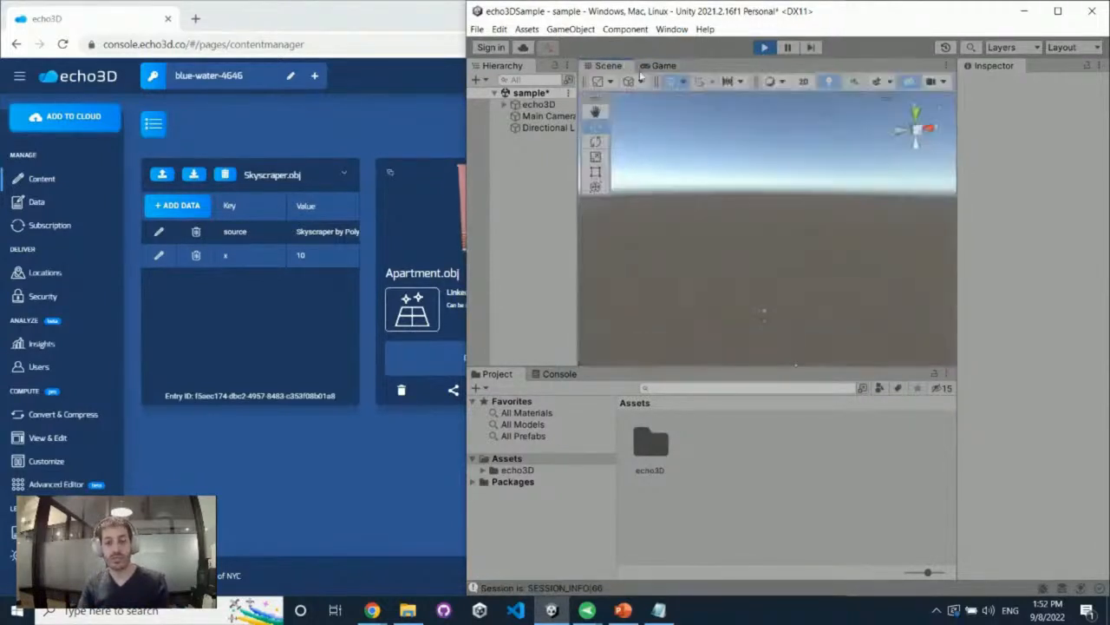
{"action": "right_click_drag", "start_coordinate": [847, 236], "coordinate": [831, 272]}
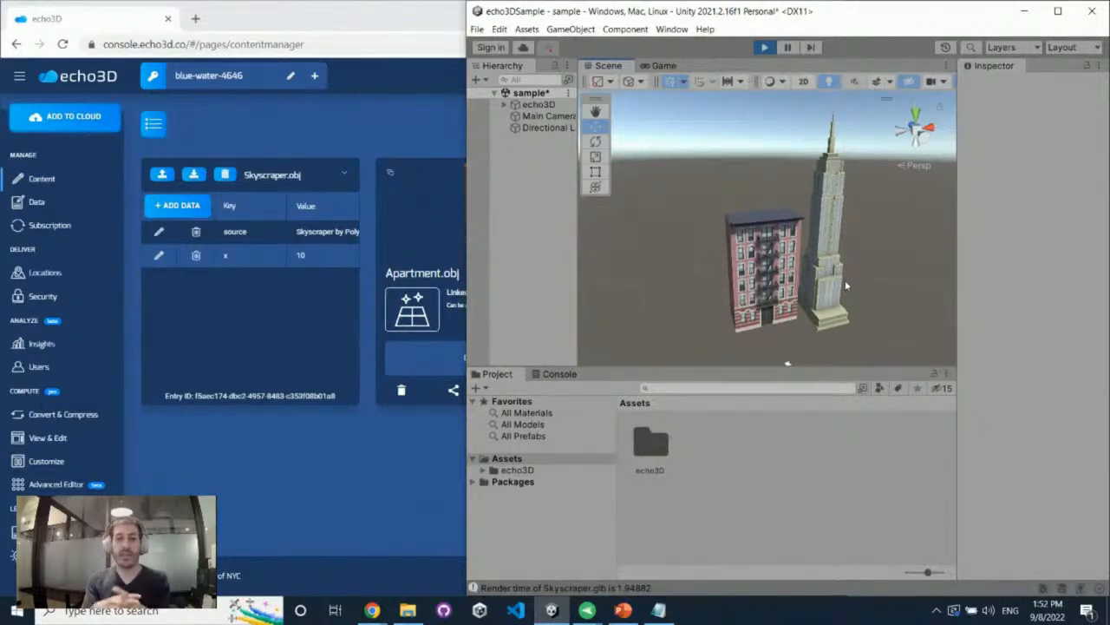
{"action": "left_click_drag", "start_coordinate": [907, 263], "coordinate": [855, 269], "text": "alt"}
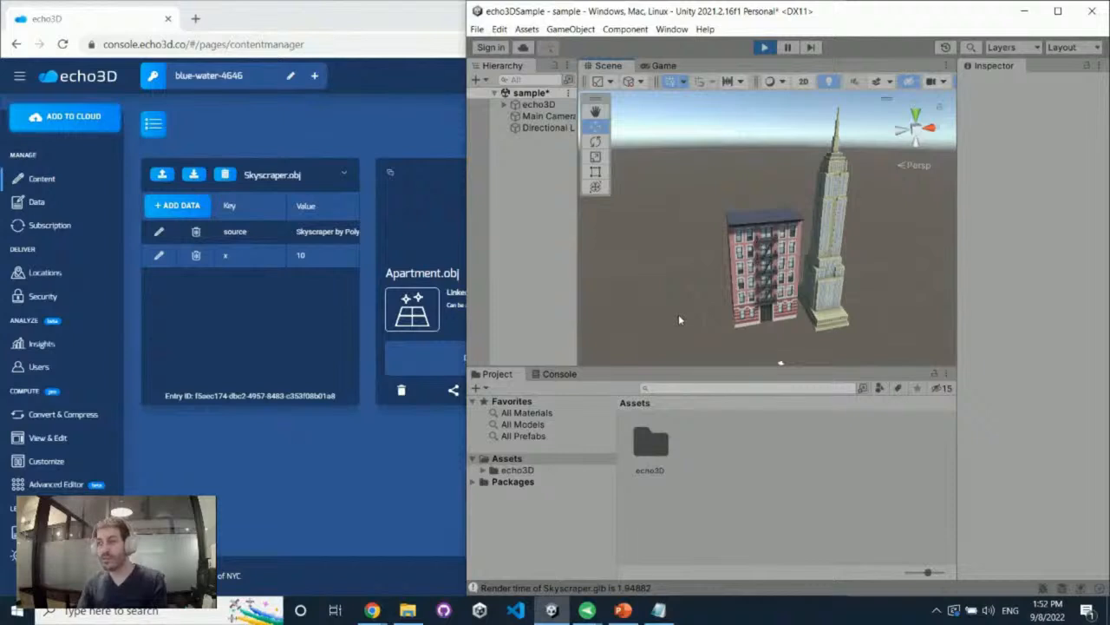
Open the echo3D assets folder and inspect the echo3D object's components and the echo3D script
{"action": "left_click", "coordinate": [653, 444]}
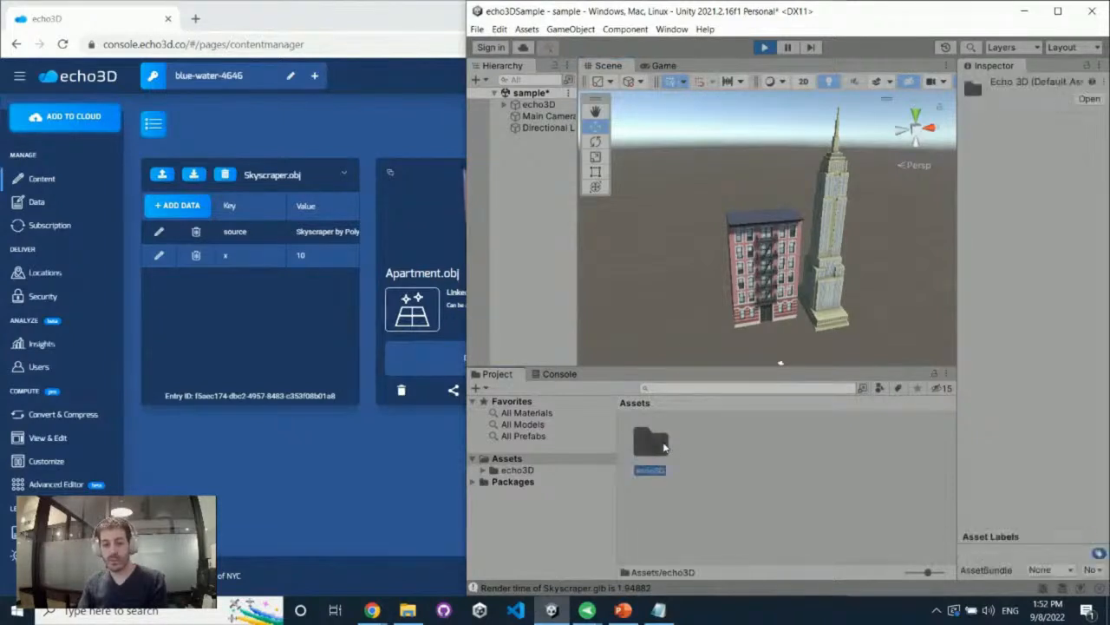
{"action": "double_click", "coordinate": [652, 444]}
{"action": "left_click", "coordinate": [538, 104]}
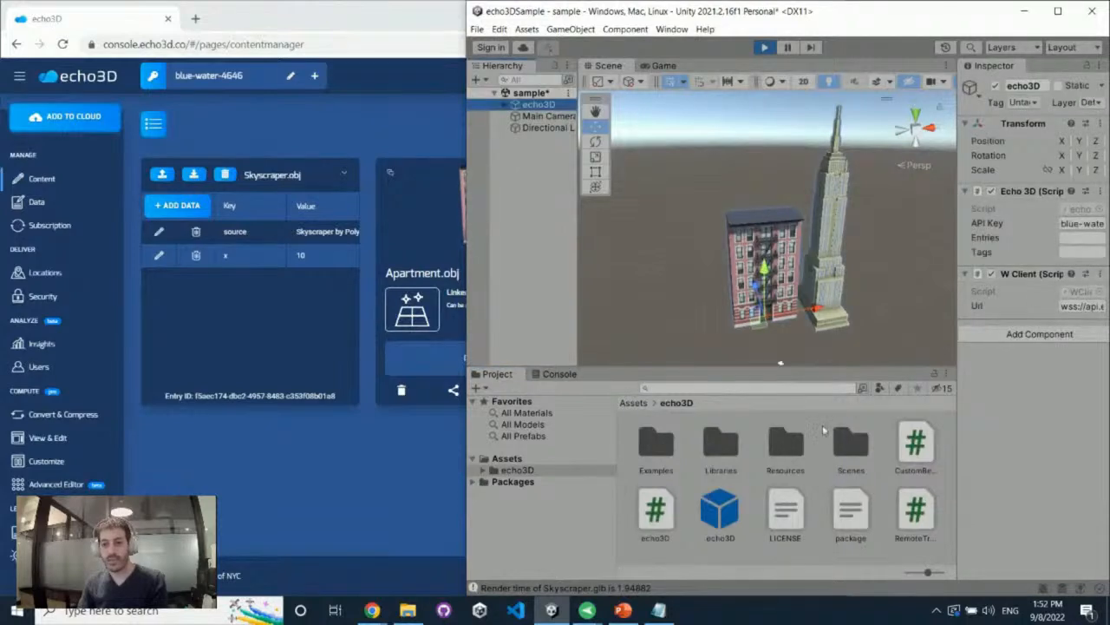
{"action": "left_click", "coordinate": [672, 516]}
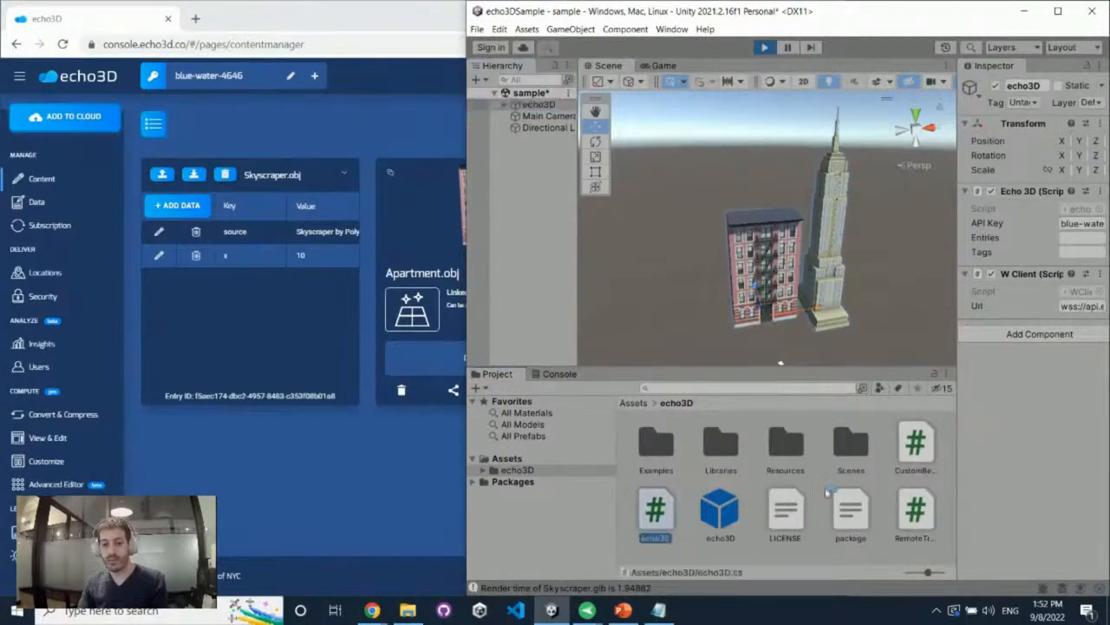
Open the CustomBehaviour script in Visual Studio Code and highlight its Start method for review
{"action": "left_click", "coordinate": [913, 466]}
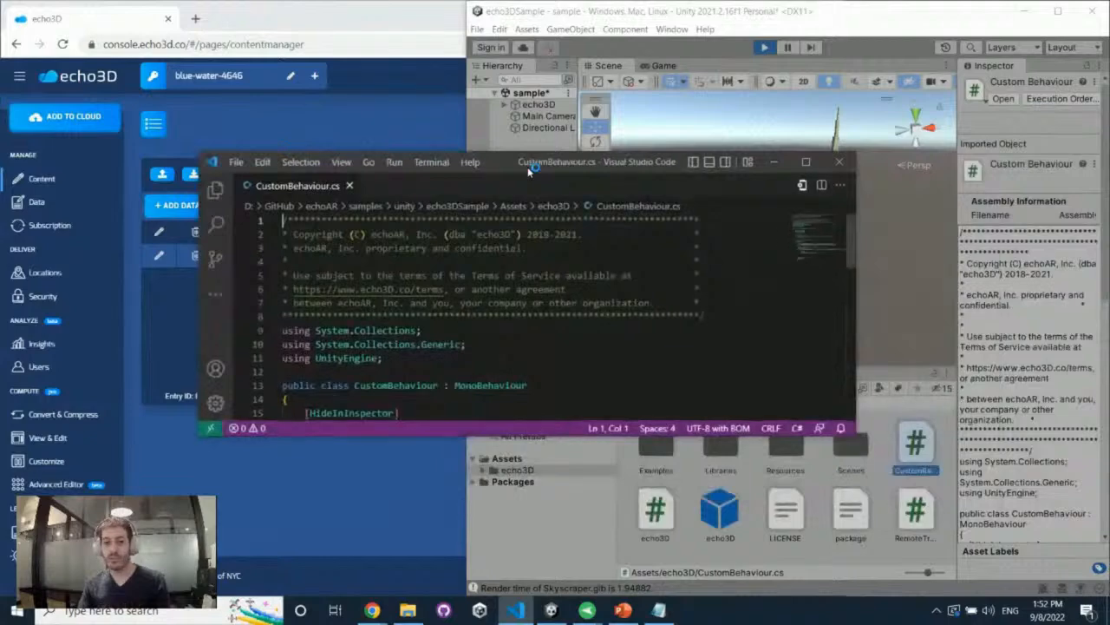
{"action": "scroll", "coordinate": [371, 363], "scroll_direction": "down", "scroll_amount": 3}
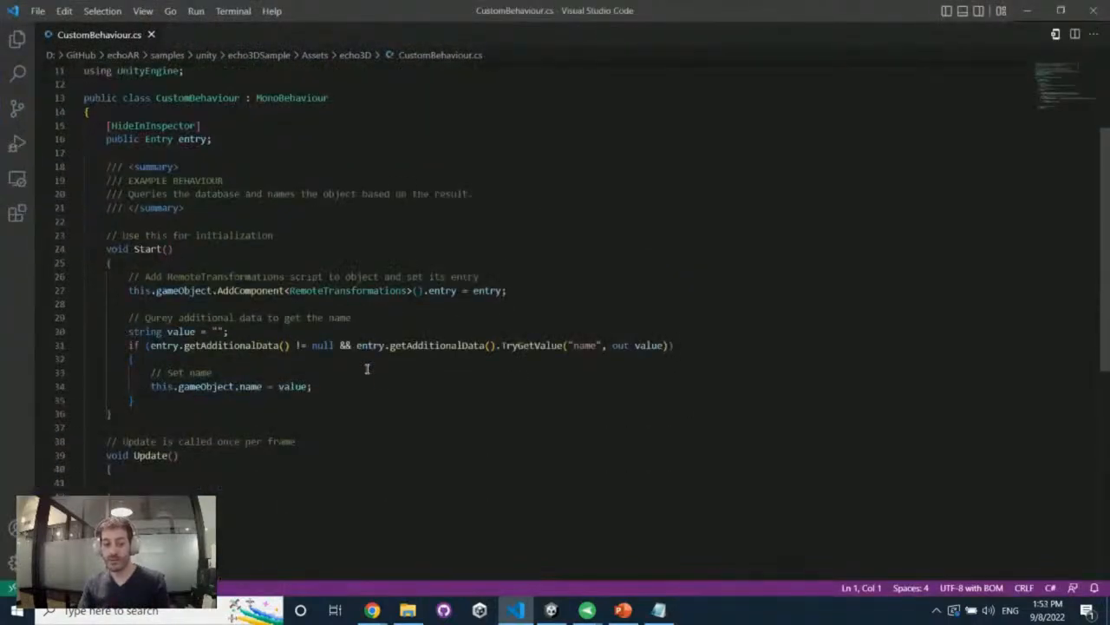
{"action": "left_click_drag", "start_coordinate": [105, 234], "coordinate": [164, 416]}
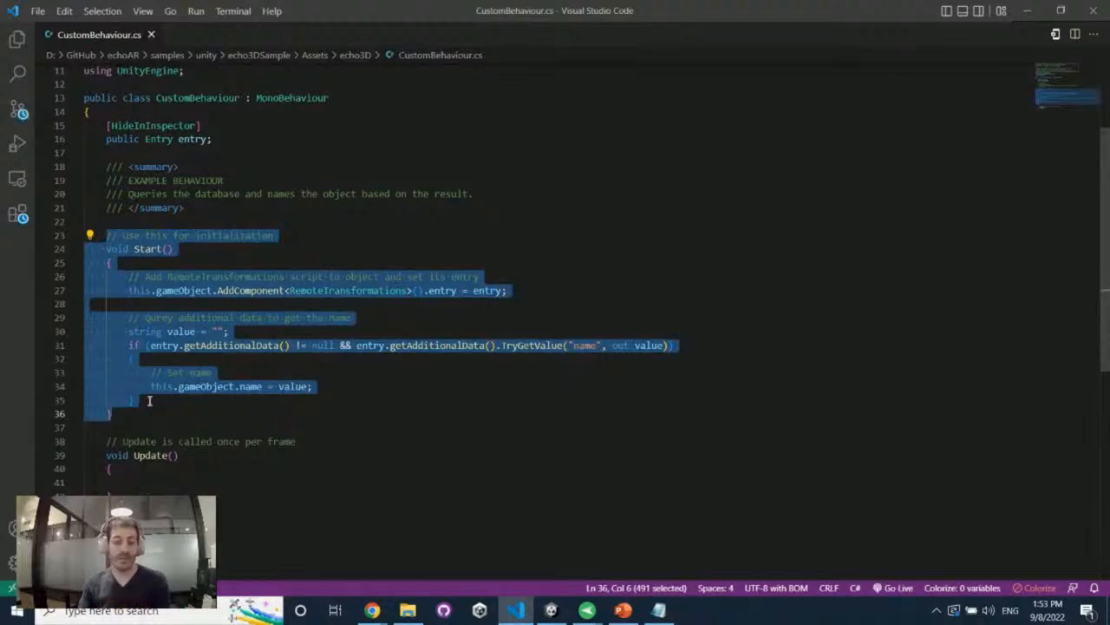
Highlight the Update method in the CustomBehaviour script for review
{"action": "left_click_drag", "start_coordinate": [103, 444], "coordinate": [132, 492]}
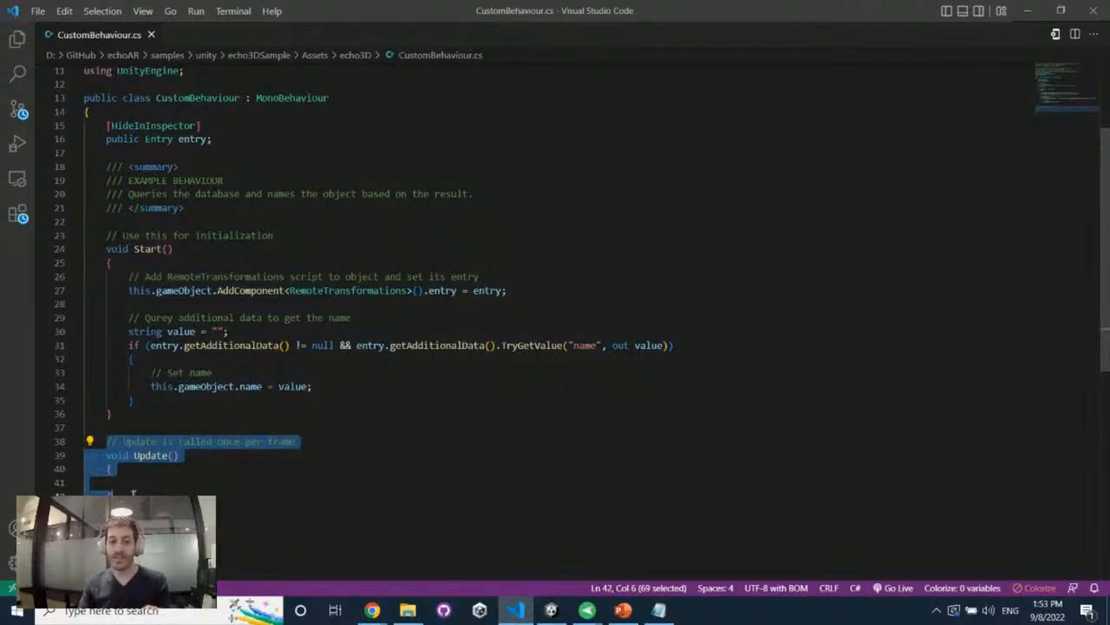
{"action": "left_click", "coordinate": [133, 492]}
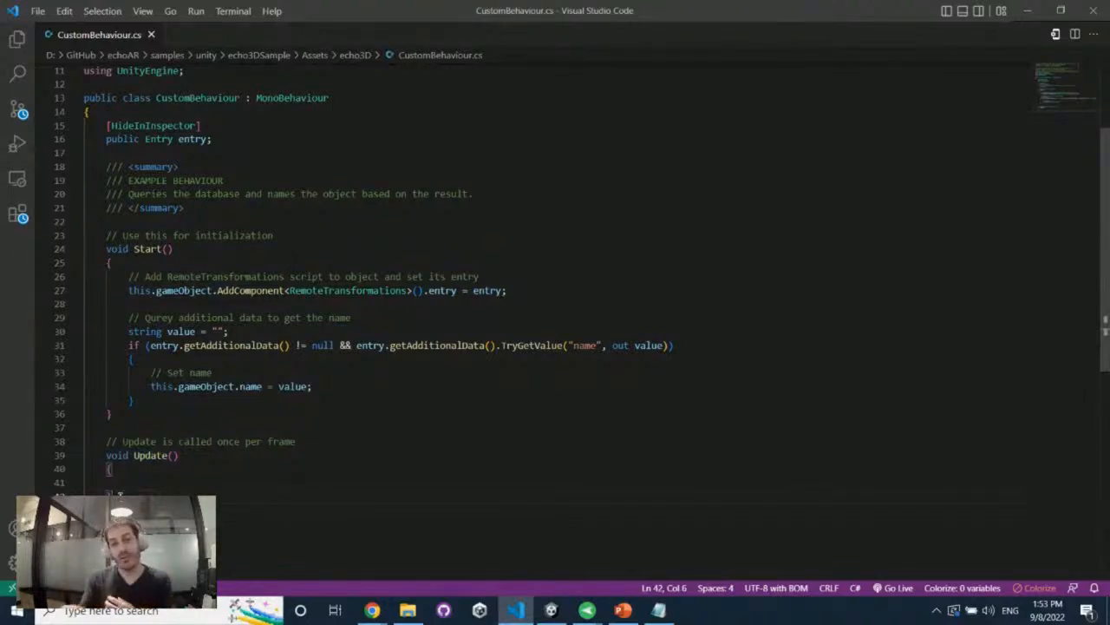
{"action": "left_click_drag", "start_coordinate": [114, 496], "coordinate": [57, 443]}
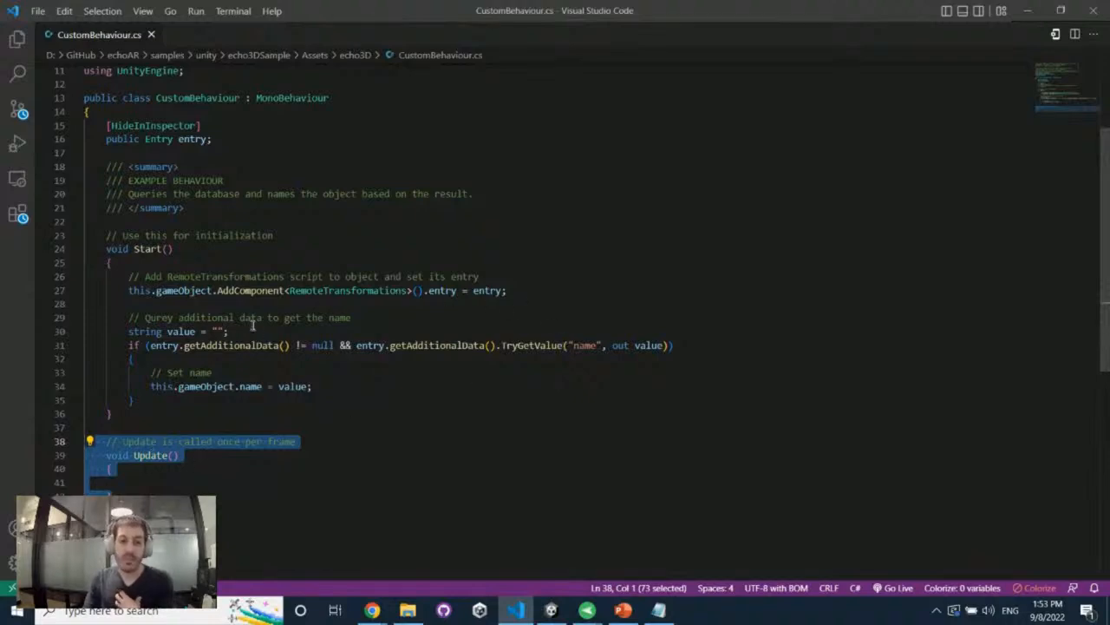
Highlight the lines in Start that add RemoteTransformations, query the name data and set the object's name
{"action": "left_click_drag", "start_coordinate": [132, 291], "coordinate": [544, 289]}
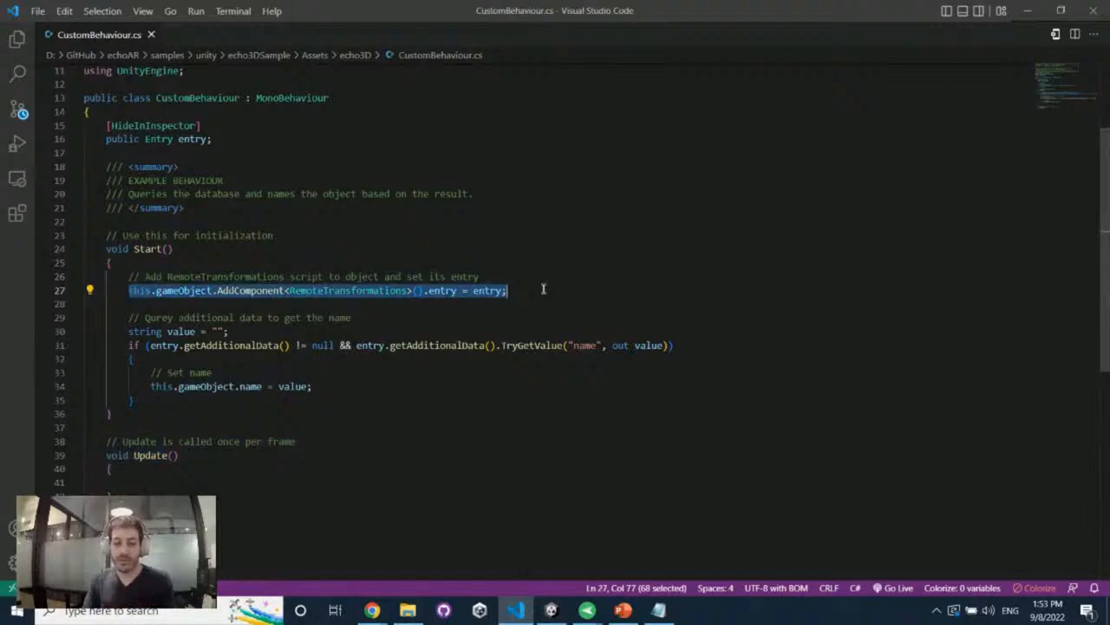
{"action": "left_click_drag", "start_coordinate": [130, 345], "coordinate": [636, 346]}
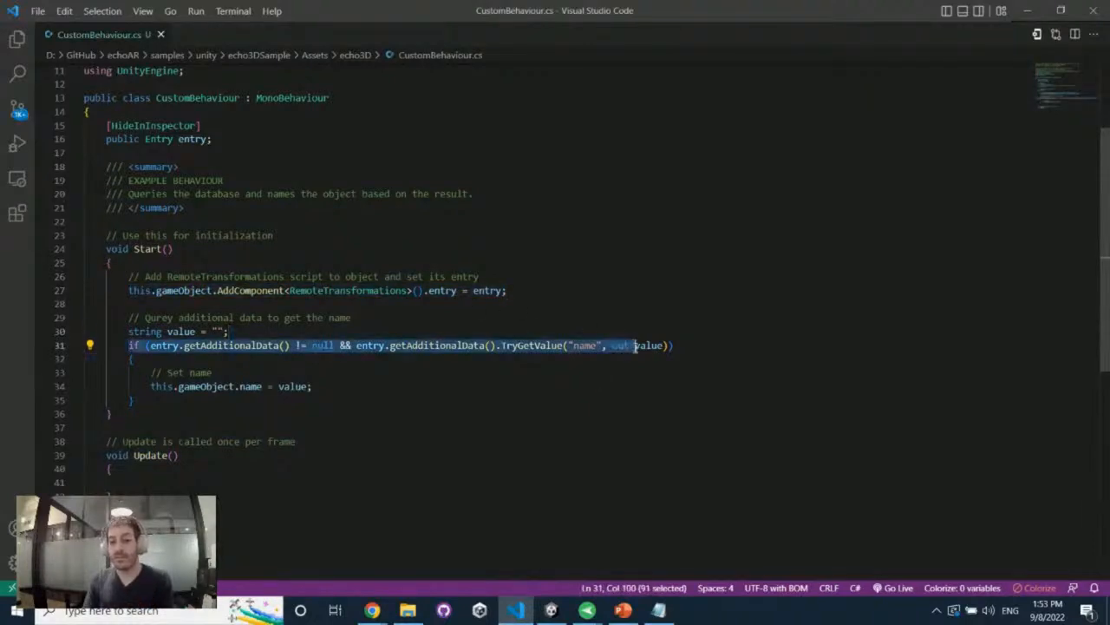
{"action": "left_click", "coordinate": [631, 347]}
{"action": "left_click_drag", "start_coordinate": [151, 388], "coordinate": [352, 389]}
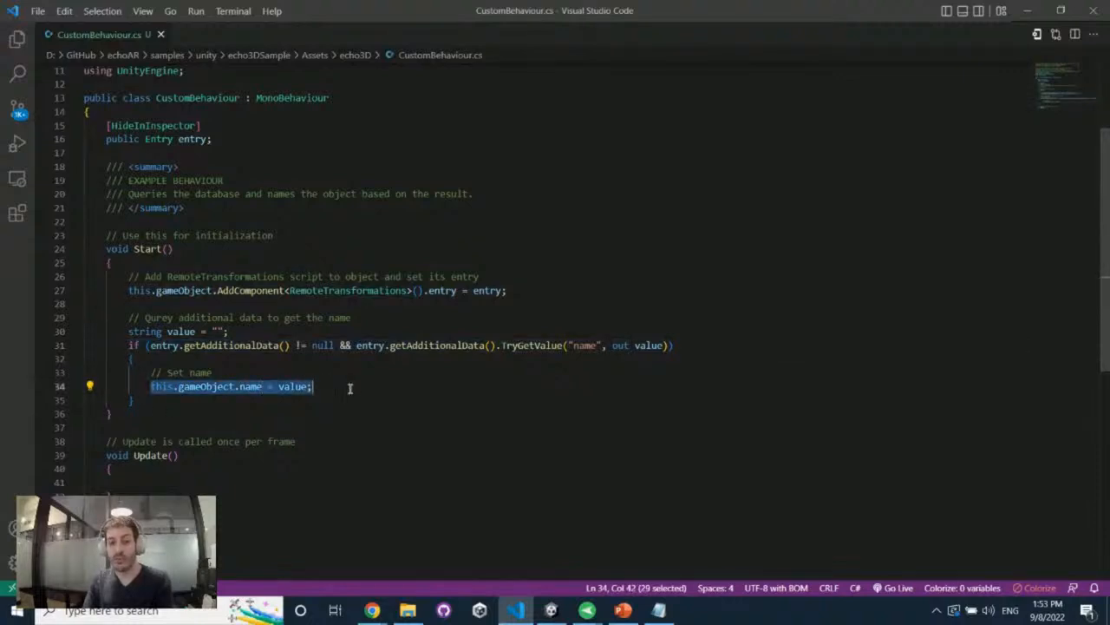
Return to Unity, stop the run, and add a name entry with the value Kevin to the Skyscraper.obj data in echo3D
{"action": "left_click", "coordinate": [1028, 12]}
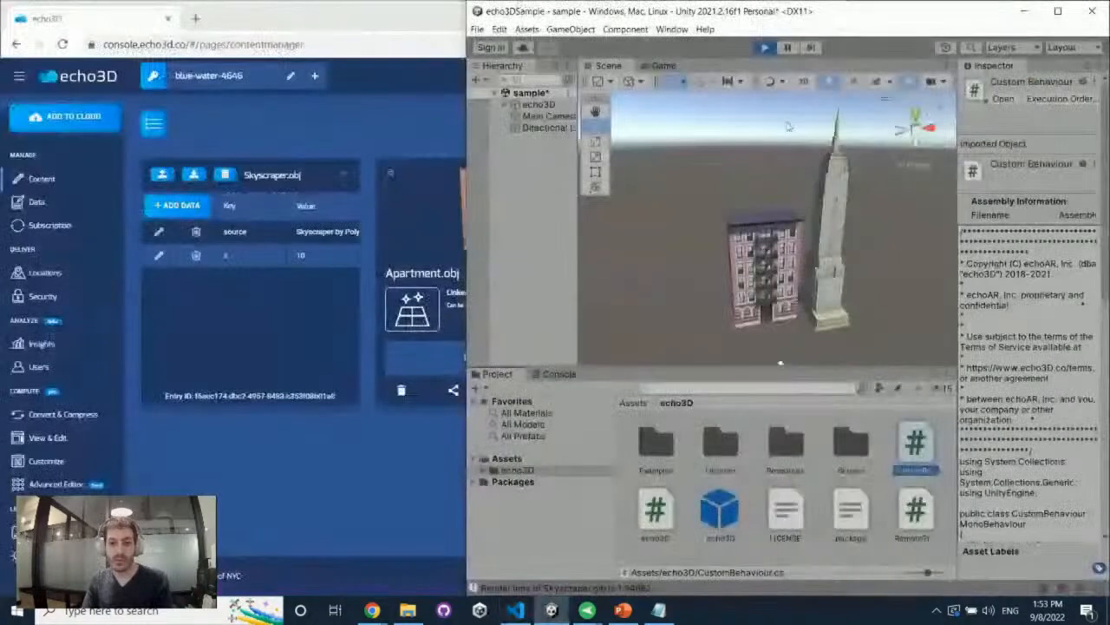
{"action": "left_click", "coordinate": [767, 50]}
{"action": "left_click", "coordinate": [346, 175]}
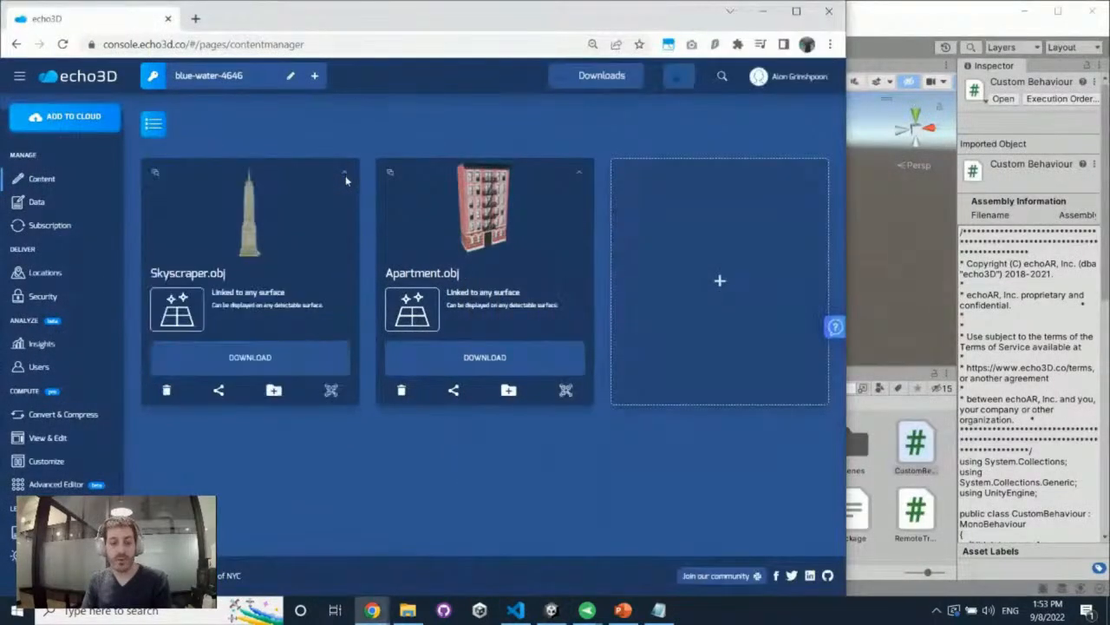
{"action": "left_click", "coordinate": [345, 174]}
{"action": "left_click", "coordinate": [177, 205]}
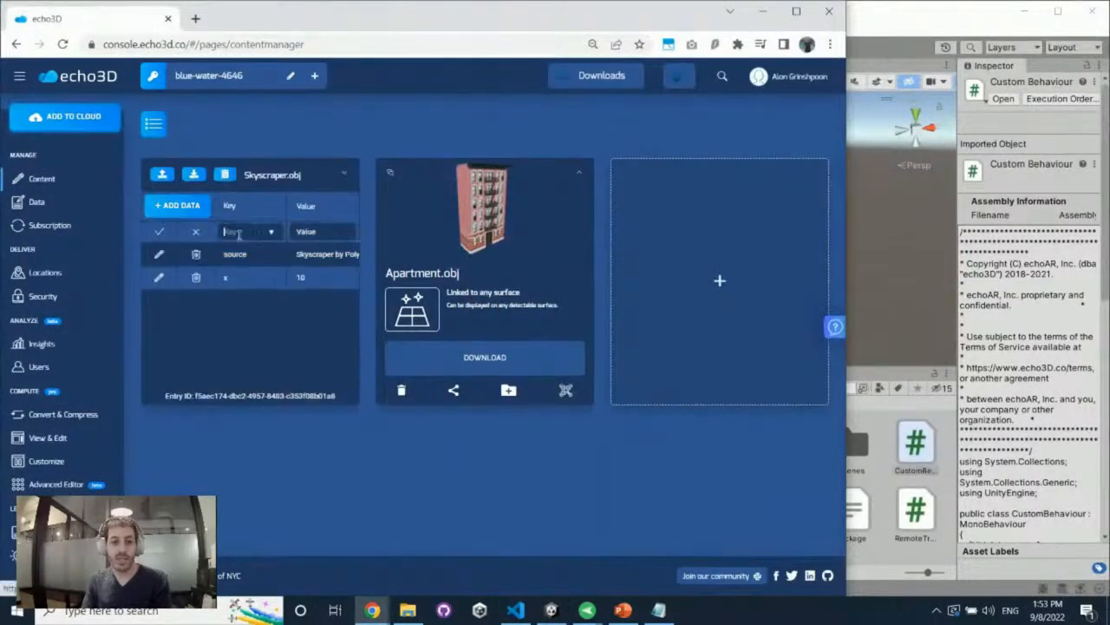
{"action": "left_click", "coordinate": [241, 232]}
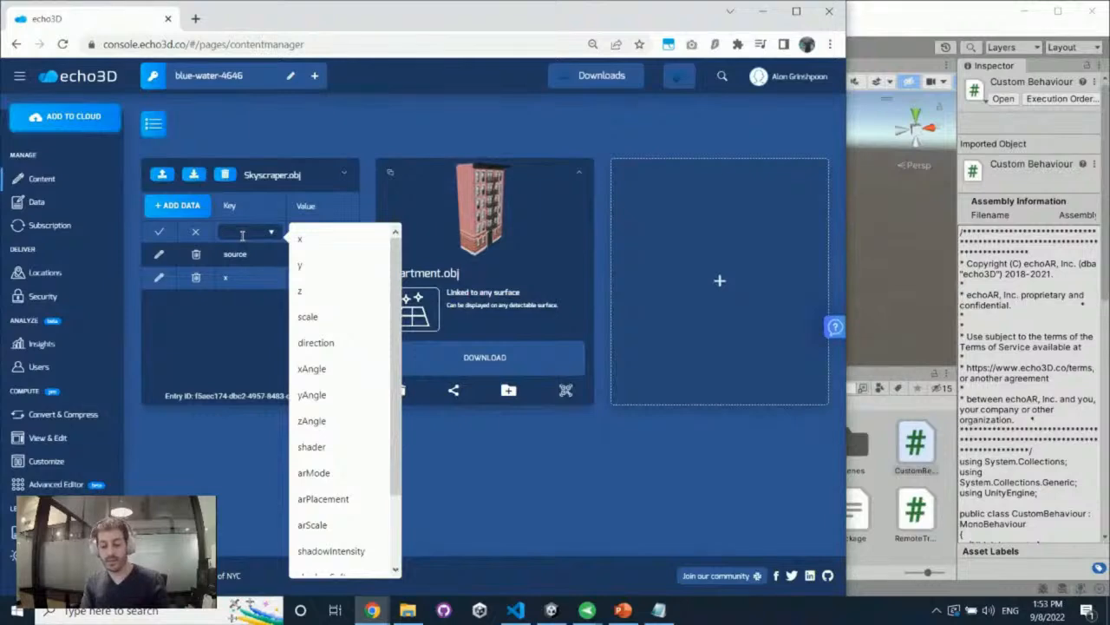
{"action": "type", "text": "name"}
{"action": "key", "text": "Tab"}
{"action": "type", "text": "Kevin"}
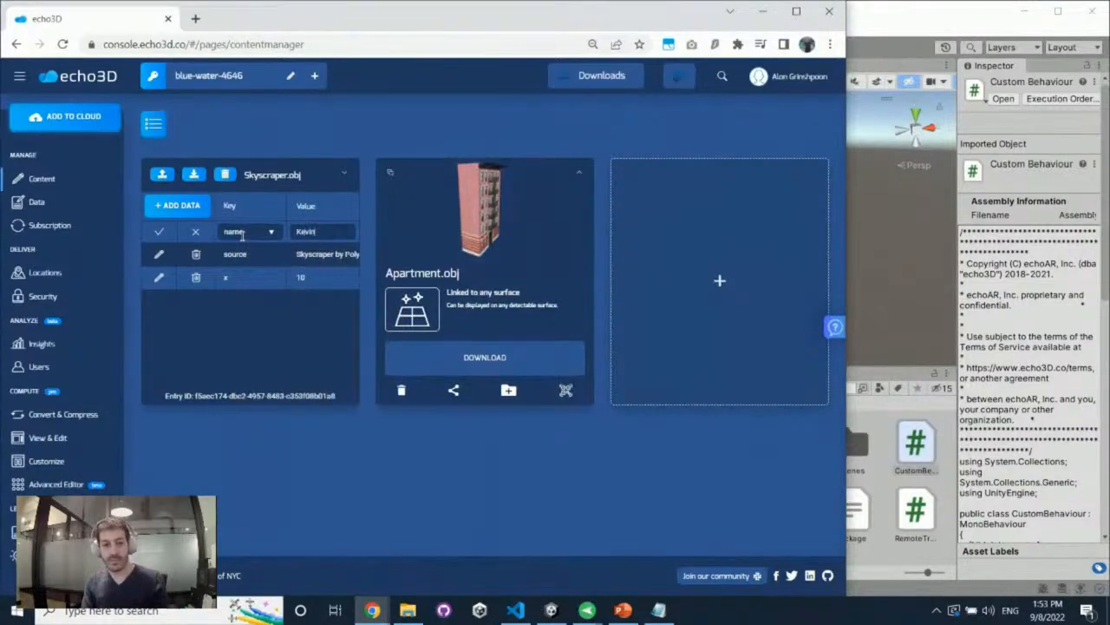
{"action": "key", "text": "Return"}
Run the Unity sample, select the skyscraper object under echo3D in the hierarchy and examine it in the Scene view
{"action": "left_click", "coordinate": [874, 207]}
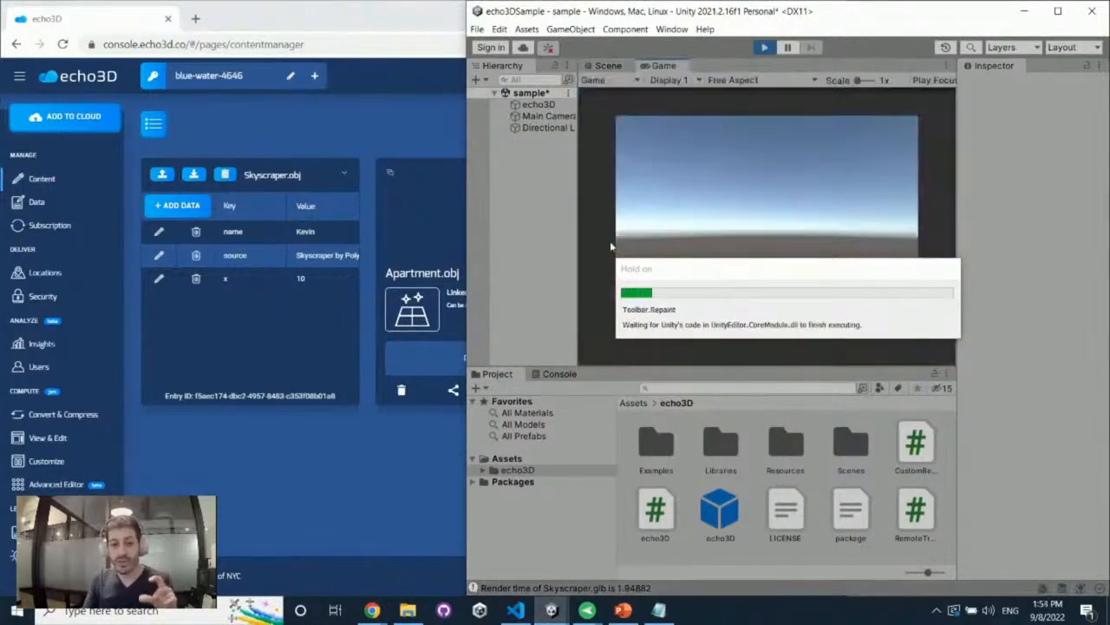
{"action": "left_click", "coordinate": [525, 104]}
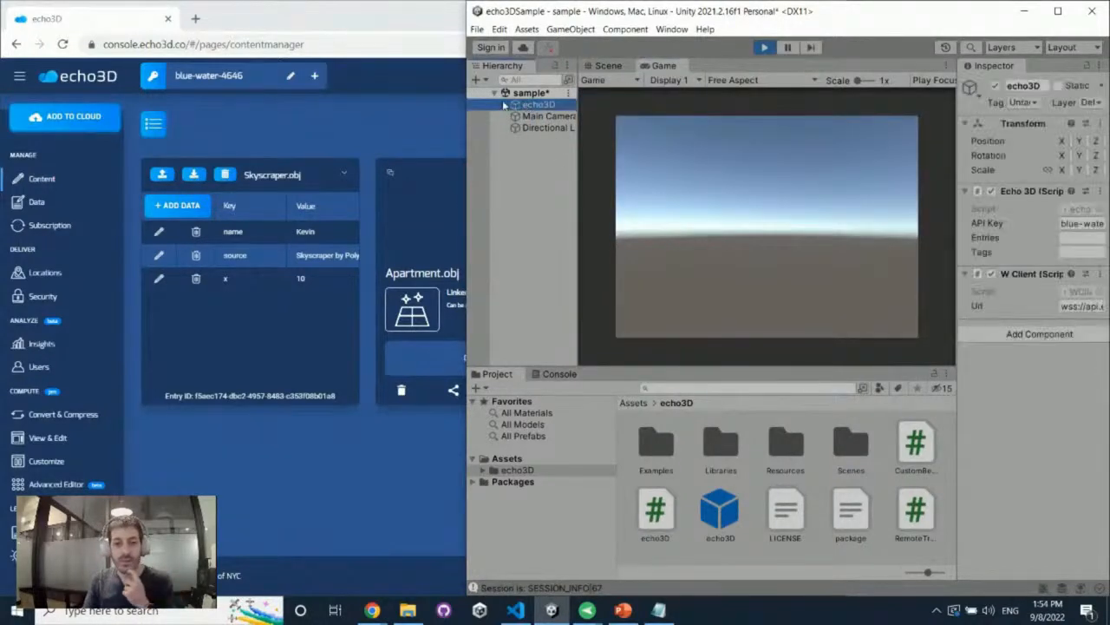
{"action": "left_click", "coordinate": [507, 105]}
{"action": "left_click", "coordinate": [536, 117]}
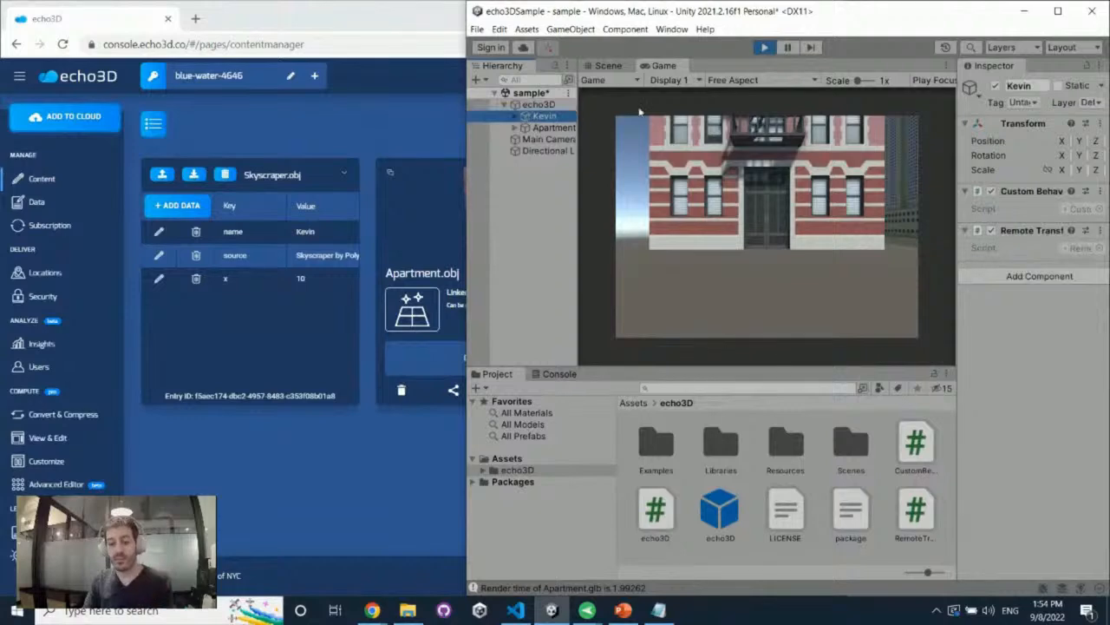
{"action": "left_click", "coordinate": [609, 66]}
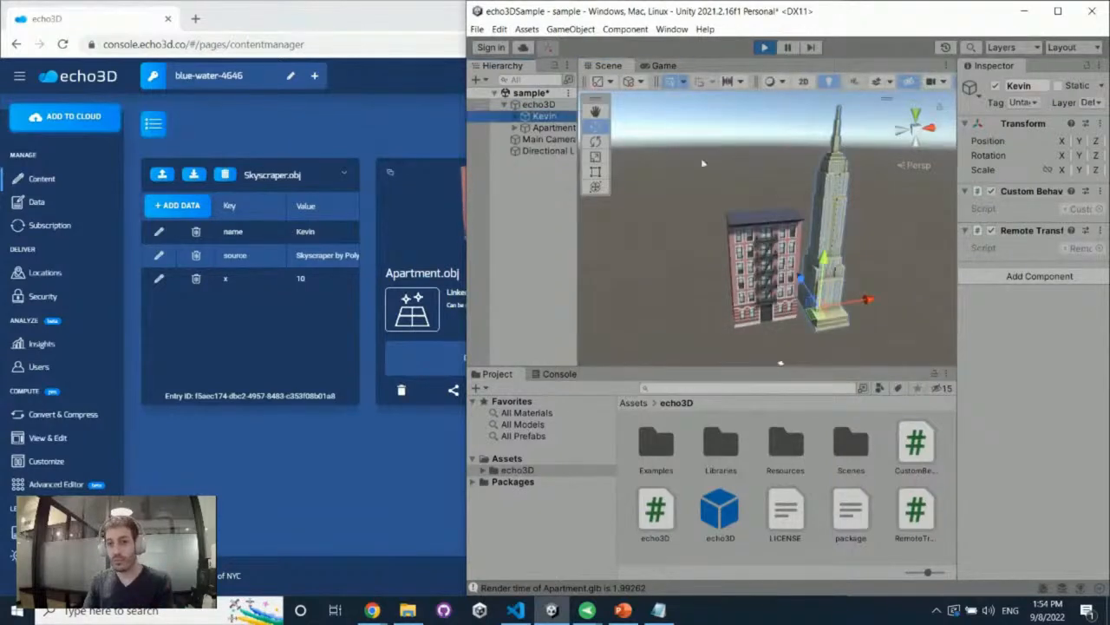
Change the name entry of Skyscraper.obj in the echo3D console to Sam
{"action": "left_click", "coordinate": [159, 231]}
{"action": "double_click", "coordinate": [305, 231]}
{"action": "type", "text": "Sam"}
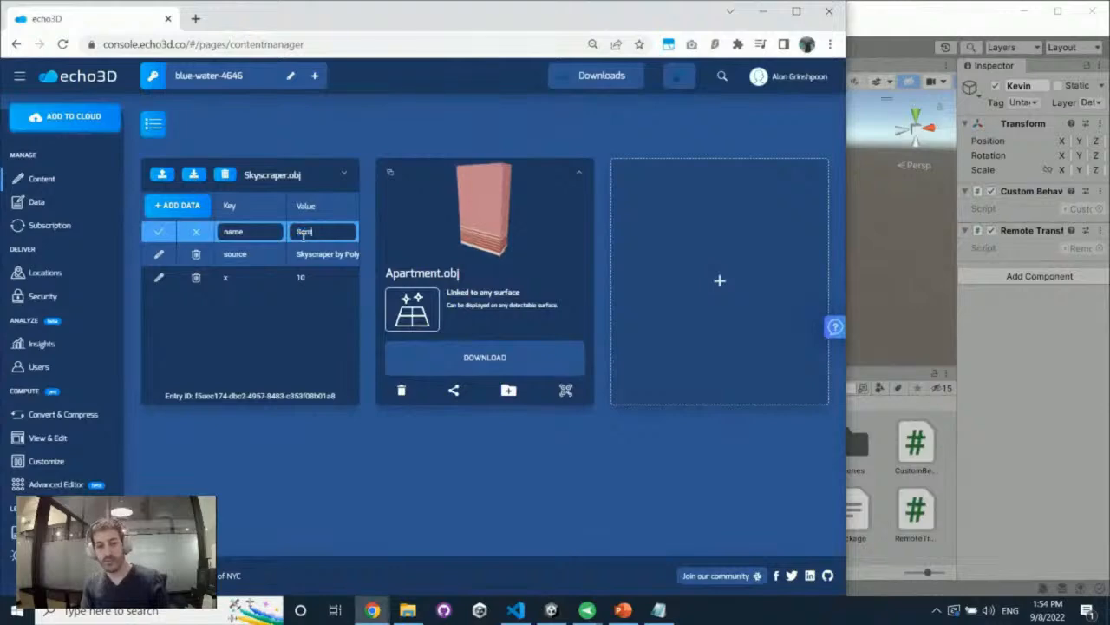
{"action": "key", "text": "Return"}
Switch to Unity, restart the sample run and inspect the skyscraper object under echo3D in the hierarchy
{"action": "left_click", "coordinate": [550, 610]}
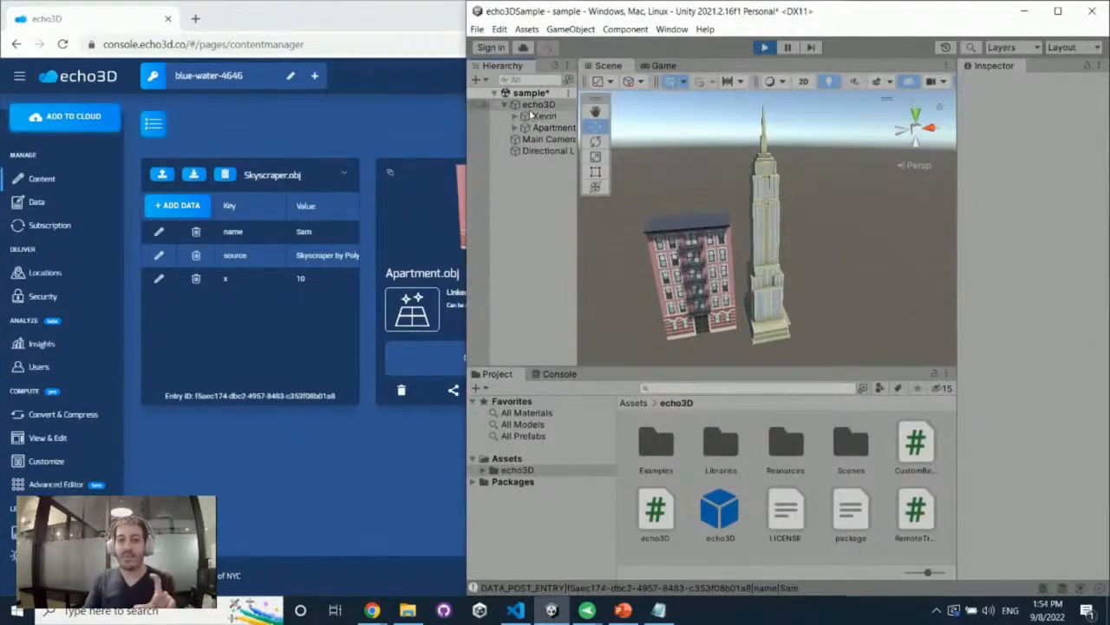
{"action": "left_click", "coordinate": [764, 48]}
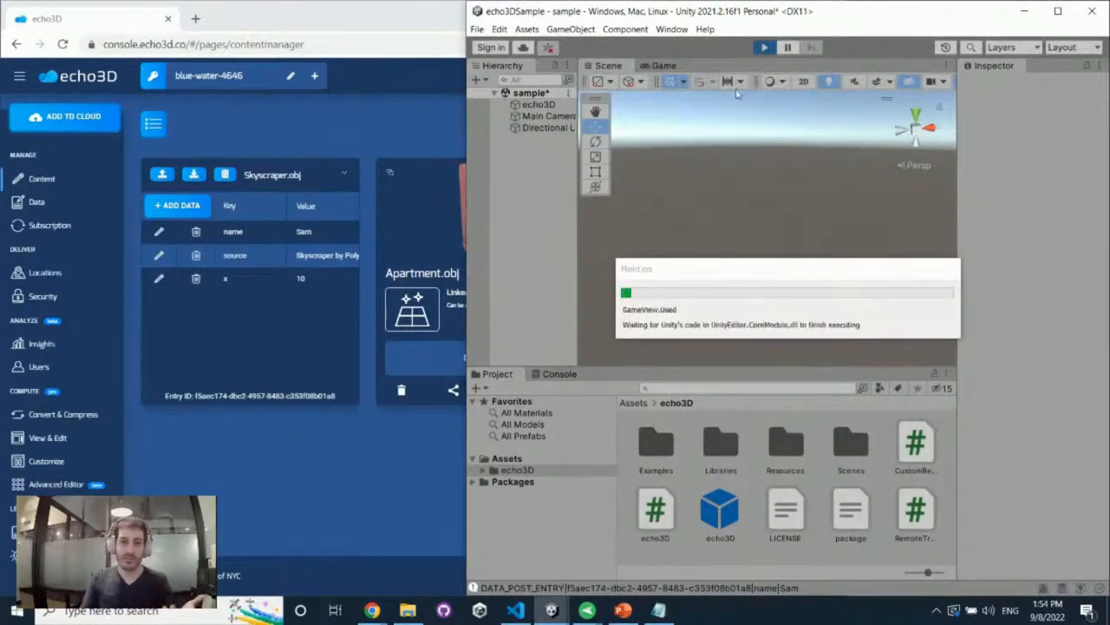
{"action": "left_click", "coordinate": [560, 116]}
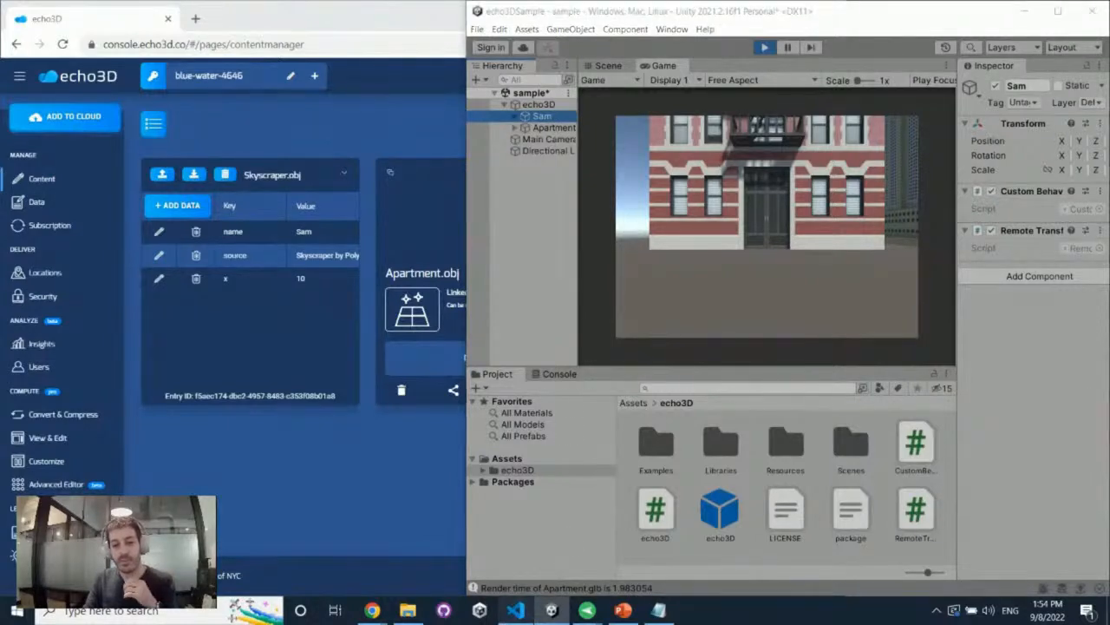
Switch to Visual Studio Code and move the name-query block of CustomBehaviour from Start into Update, indenting it to match
{"action": "left_click", "coordinate": [516, 610]}
{"action": "left_click", "coordinate": [234, 386]}
{"action": "left_click_drag", "start_coordinate": [130, 317], "coordinate": [167, 419]}
{"action": "key", "text": "ctrl+x"}
{"action": "left_click", "coordinate": [191, 401]}
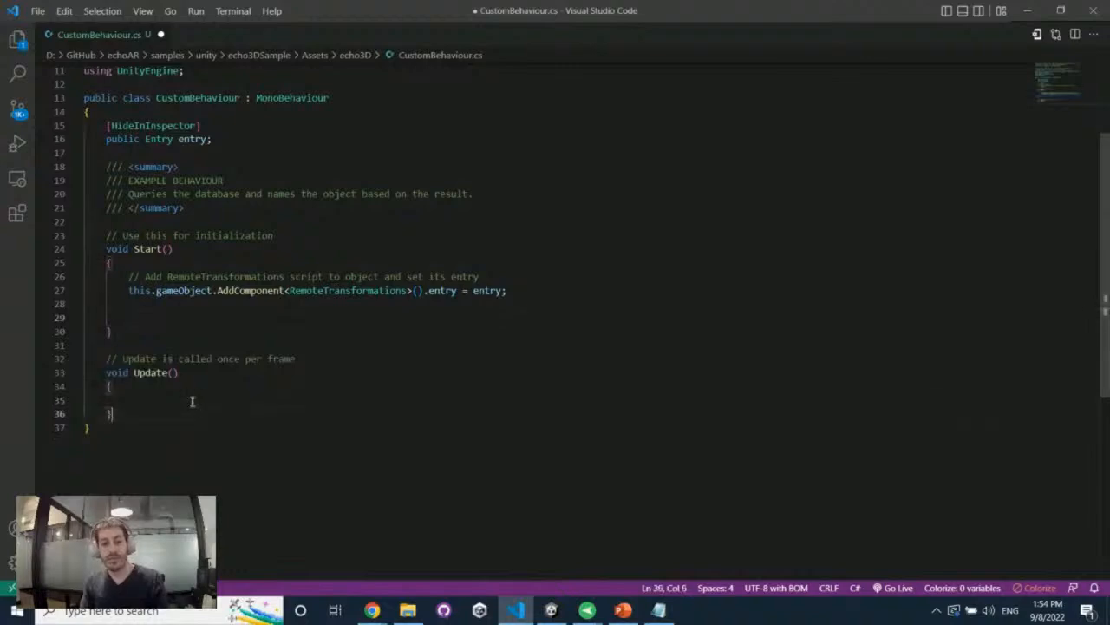
{"action": "key", "text": "ctrl+v"}
{"action": "left_click", "coordinate": [85, 400]}
{"action": "key", "text": "Tab"}
{"action": "key", "text": "Tab"}
Remove the leftover blank lines at the end of Start and save CustomBehaviour.cs
{"action": "left_click", "coordinate": [175, 317]}
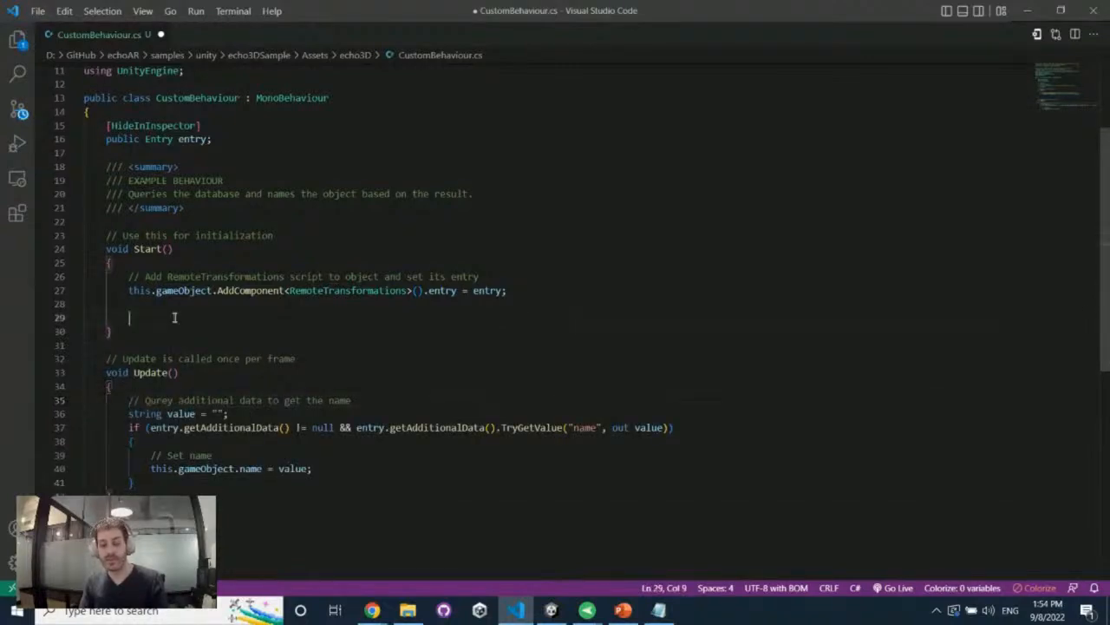
{"action": "key", "text": "BackSpace"}
{"action": "key", "text": "BackSpace"}
{"action": "key", "text": "BackSpace"}
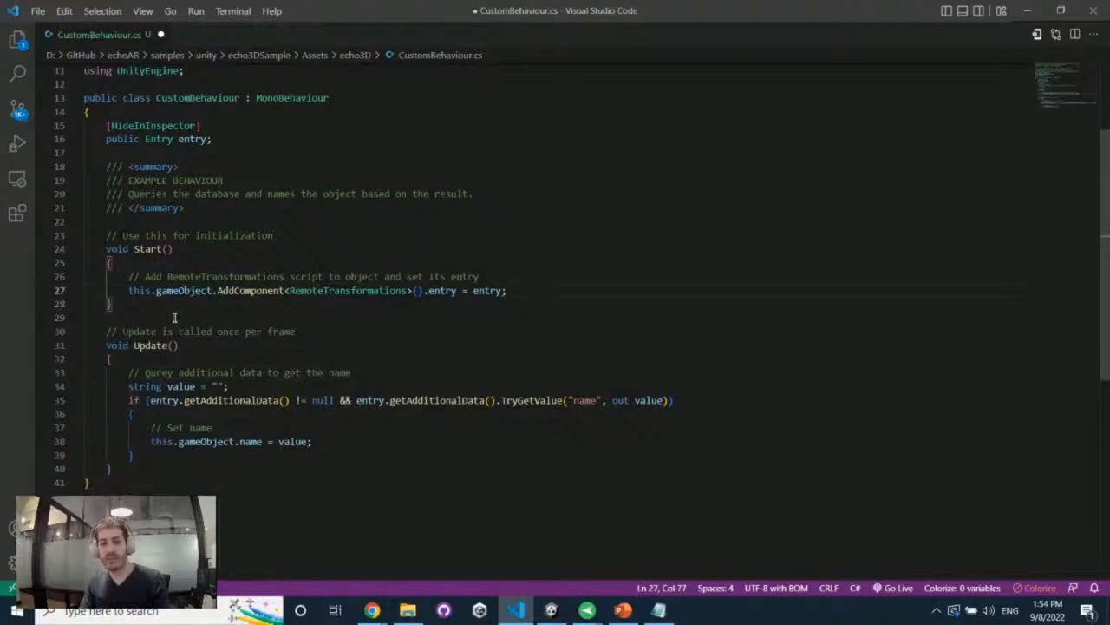
{"action": "key", "text": "ctrl+s"}
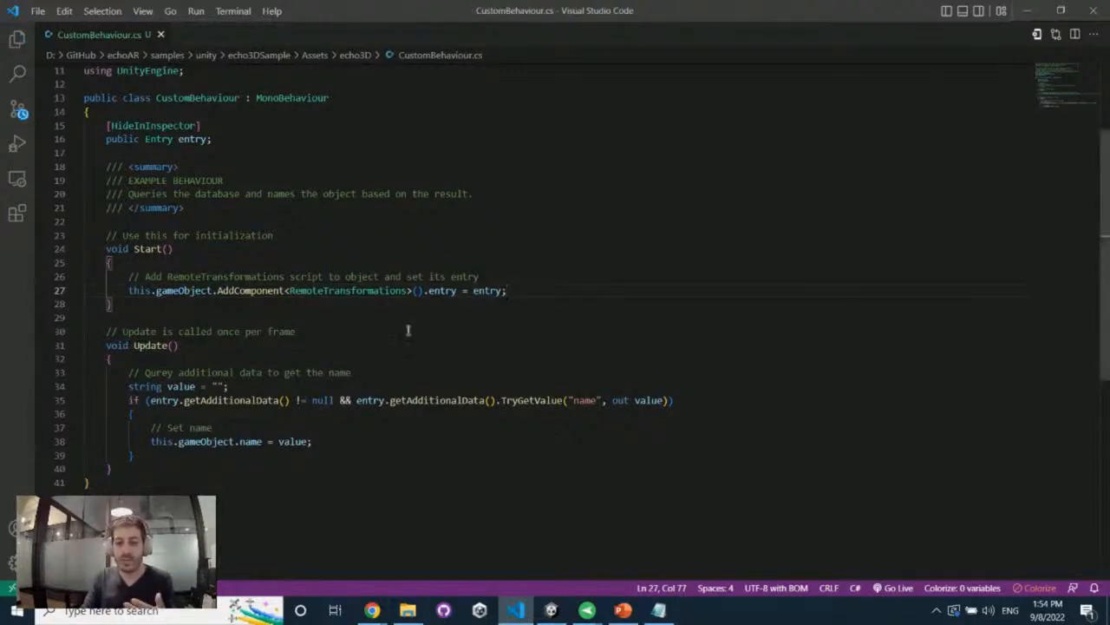
Return to Unity, restart the sample with the edited script and show the Scene view
{"action": "left_click", "coordinate": [1026, 12]}
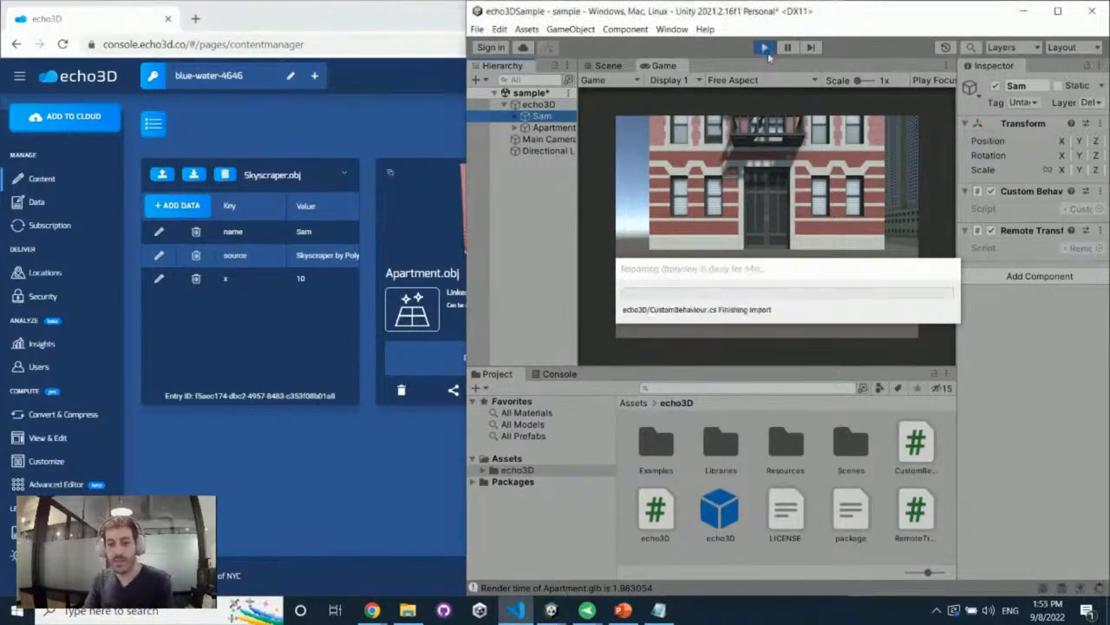
{"action": "left_click", "coordinate": [768, 53]}
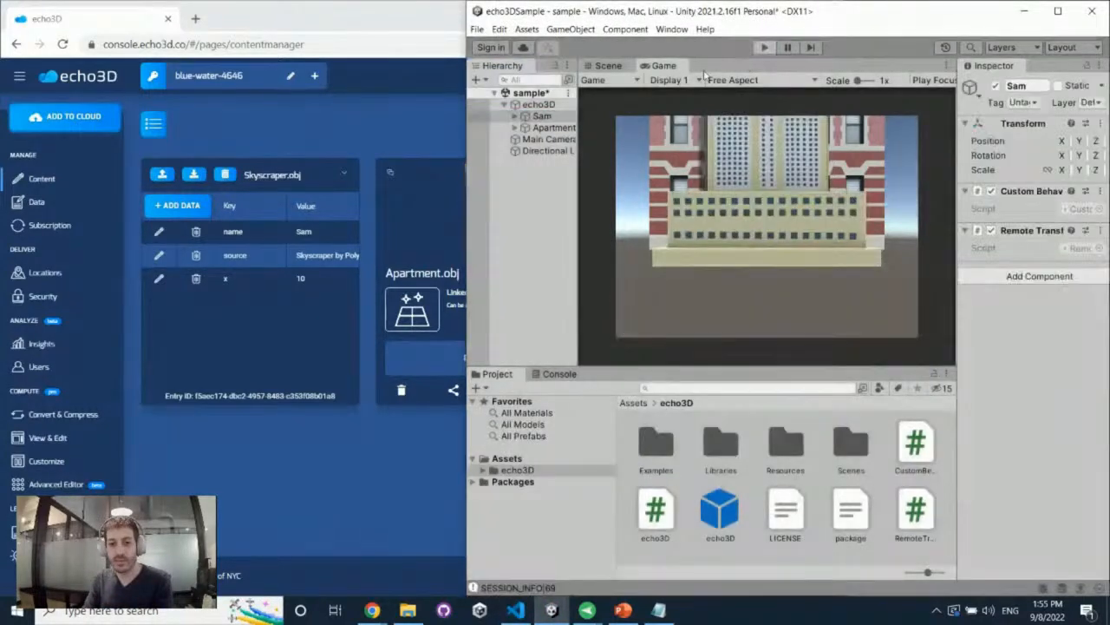
{"action": "left_click", "coordinate": [766, 47]}
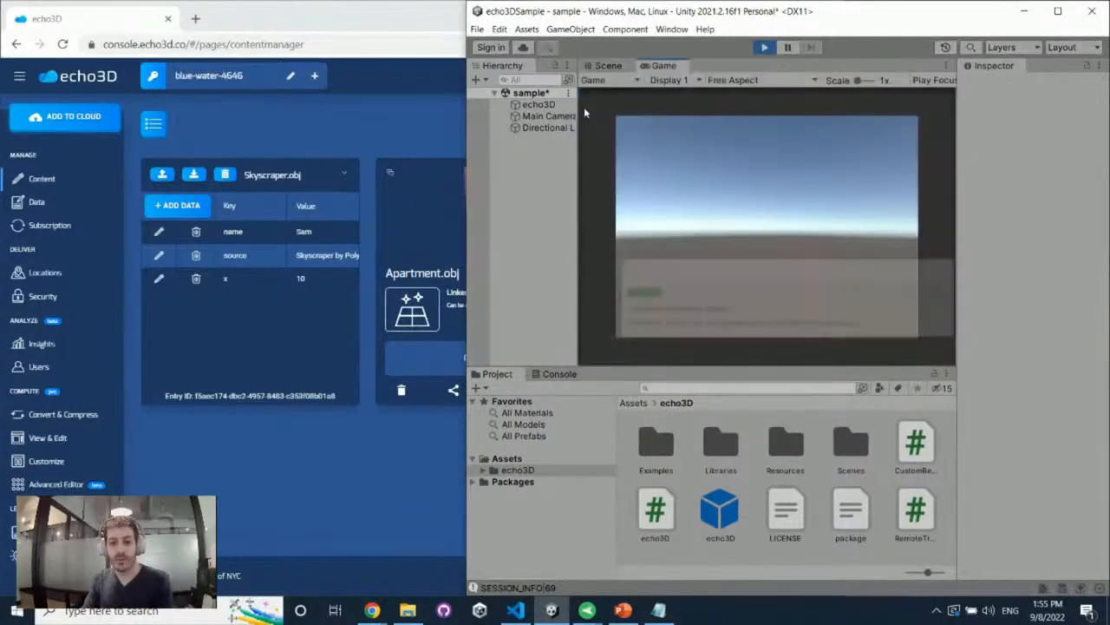
{"action": "left_click", "coordinate": [611, 67]}
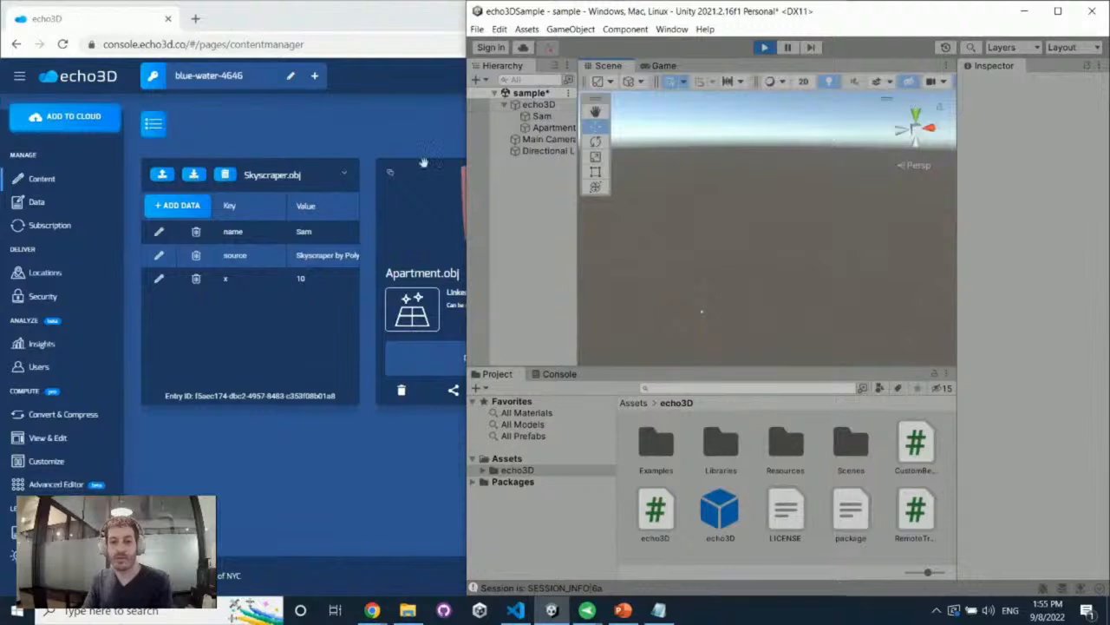
Set the name entry of Skyscraper.obj to Kevin during the run, check the hierarchy in Unity and stop the run
{"action": "left_click", "coordinate": [167, 232]}
{"action": "double_click", "coordinate": [293, 232]}
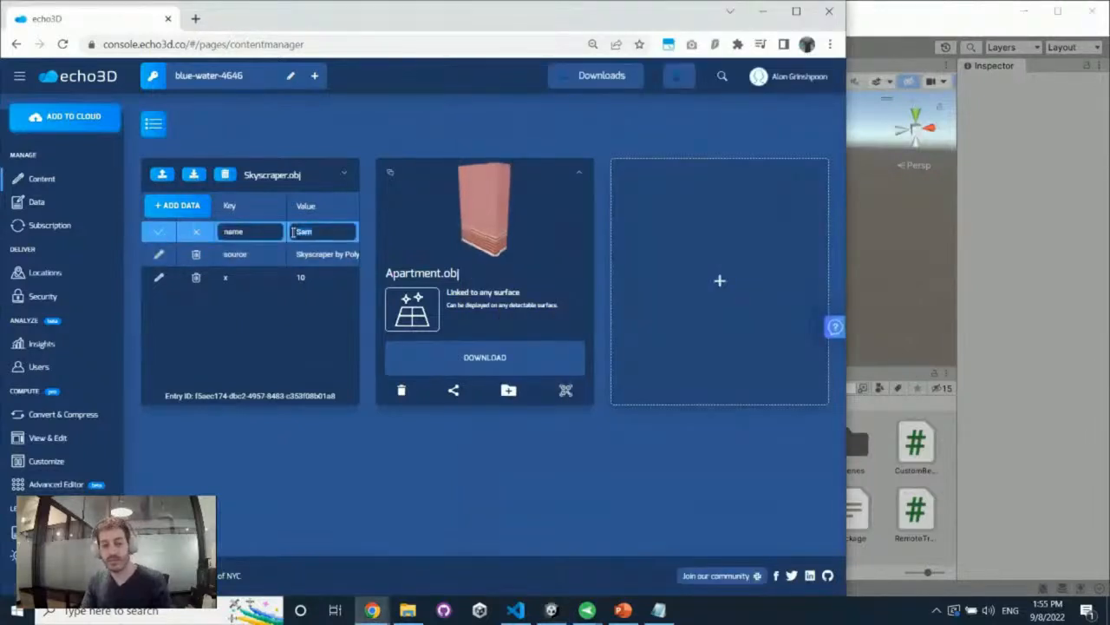
{"action": "type", "text": "Kevin"}
{"action": "key", "text": "Return"}
{"action": "key", "text": "alt+Tab"}
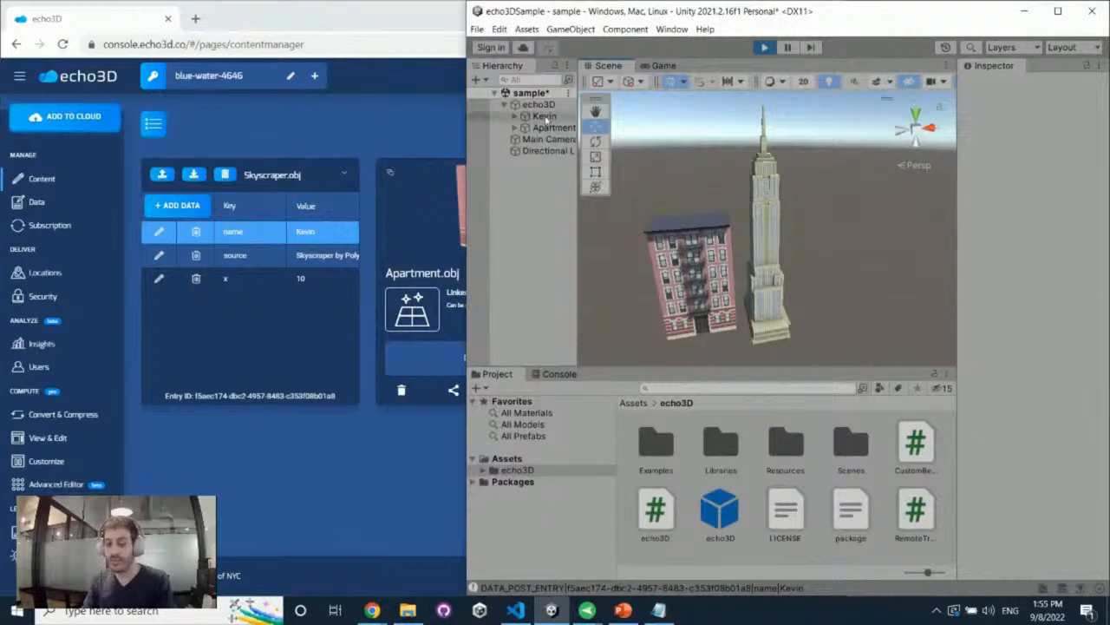
{"action": "left_click", "coordinate": [765, 47]}
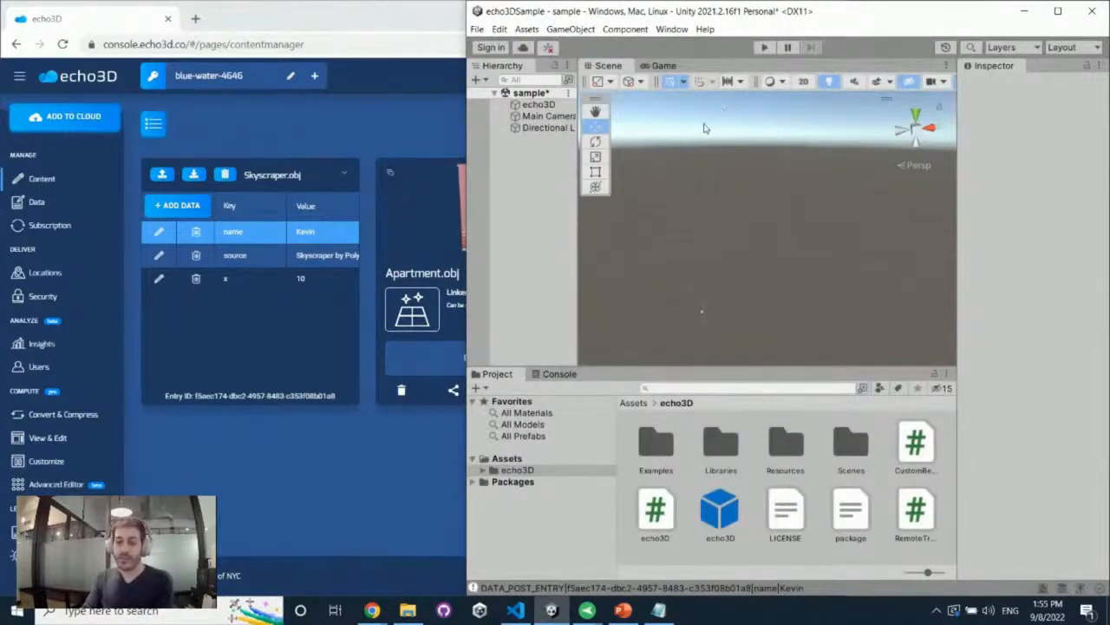
Return to the echo3D console and delete the Apartment.obj and Skyscraper.obj models from the project
{"action": "left_click", "coordinate": [631, 408]}
{"action": "left_click", "coordinate": [364, 189]}
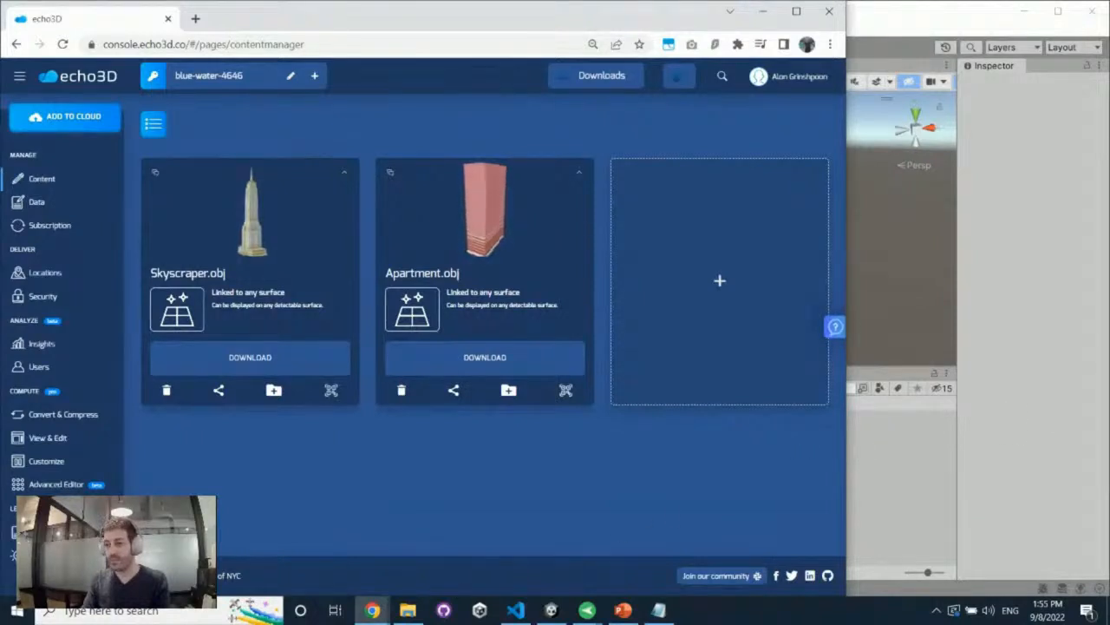
{"action": "left_click_drag", "start_coordinate": [1109, 312], "coordinate": [923, 305]}
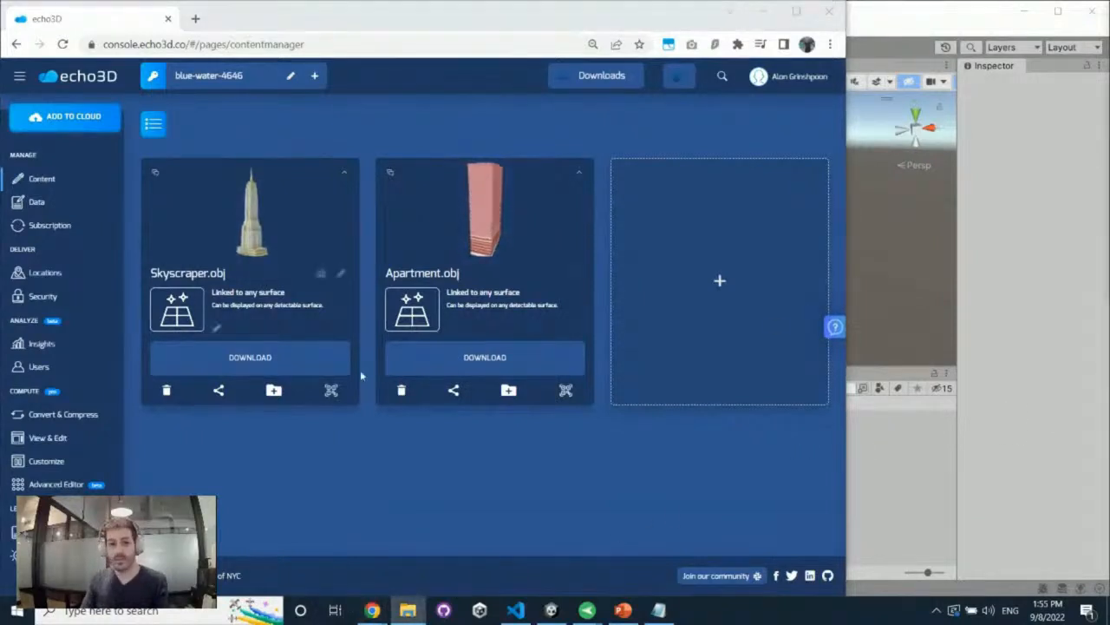
{"action": "left_click", "coordinate": [401, 390]}
{"action": "left_click", "coordinate": [454, 340]}
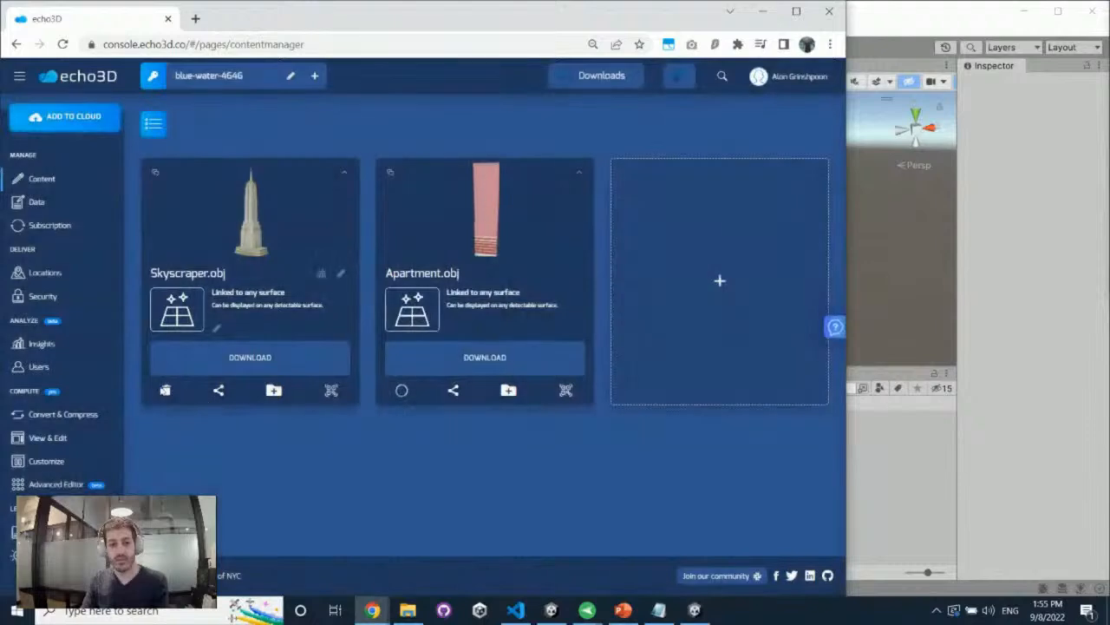
{"action": "left_click", "coordinate": [166, 390]}
{"action": "left_click", "coordinate": [456, 336]}
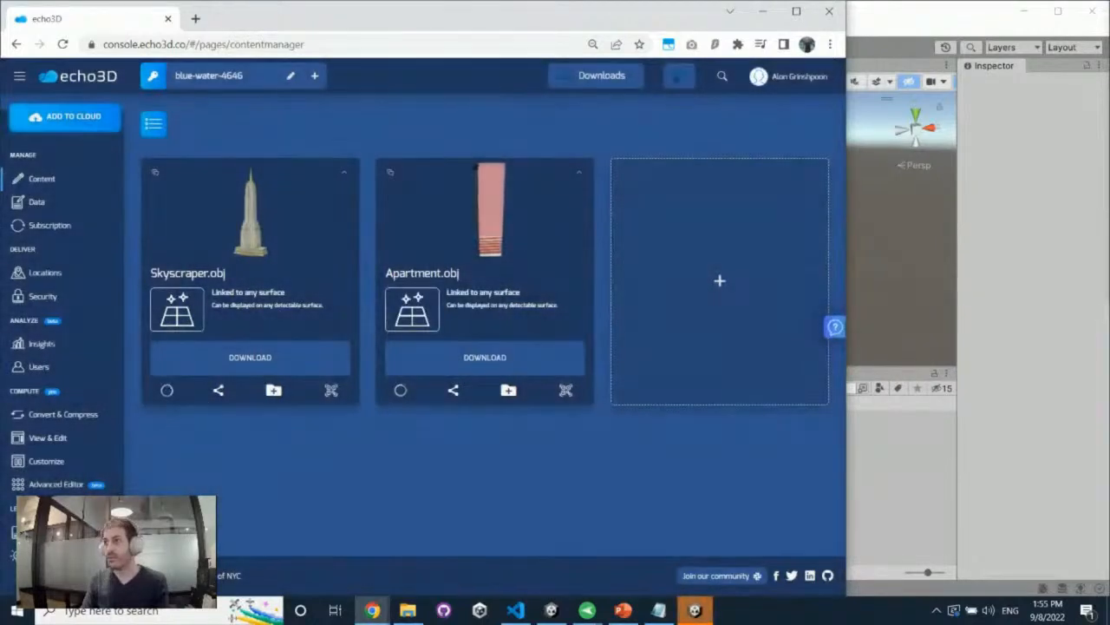
Start adding a hologram from local files and browse to the models folder of Unity-echoAR-demo-COVID19
{"action": "left_click", "coordinate": [435, 316]}
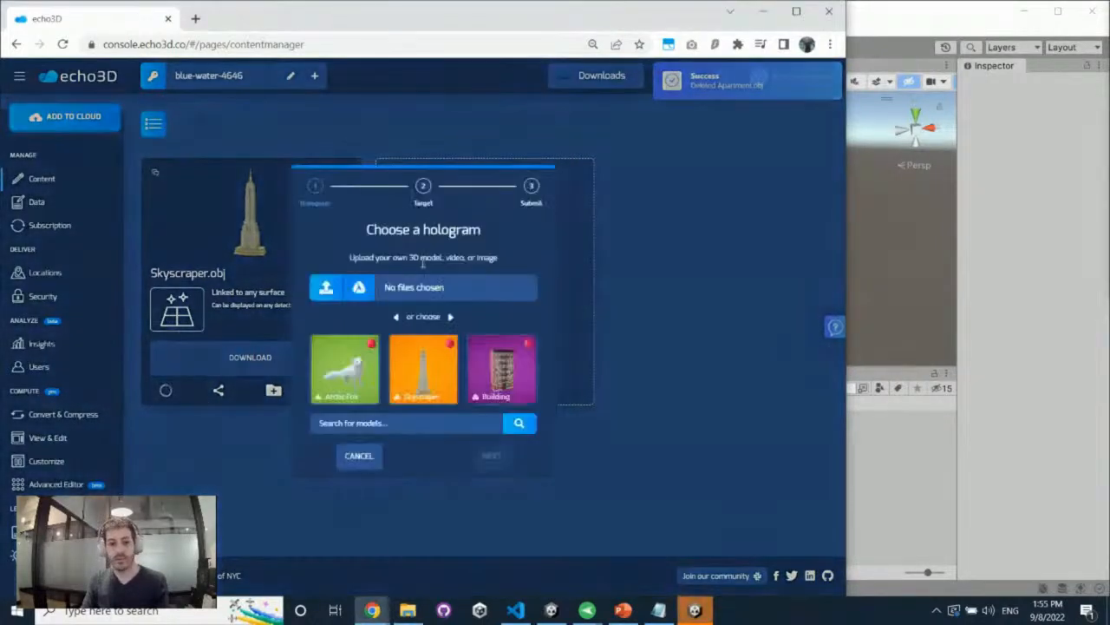
{"action": "left_click", "coordinate": [386, 285]}
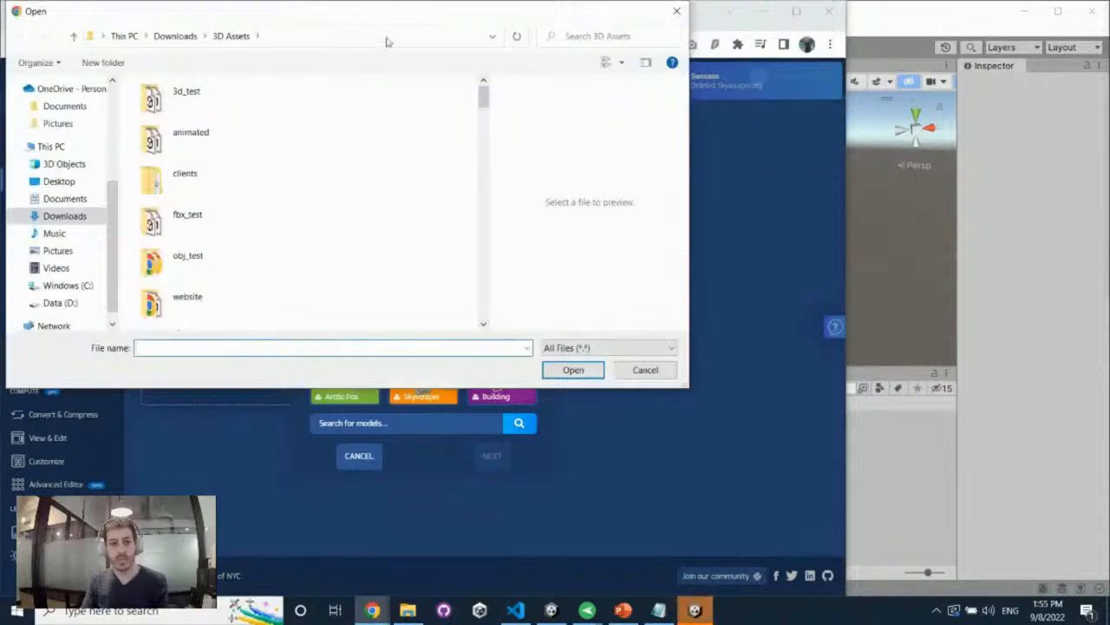
{"action": "left_click", "coordinate": [386, 38]}
{"action": "key", "text": "ctrl+v"}
{"action": "key", "text": "Return"}
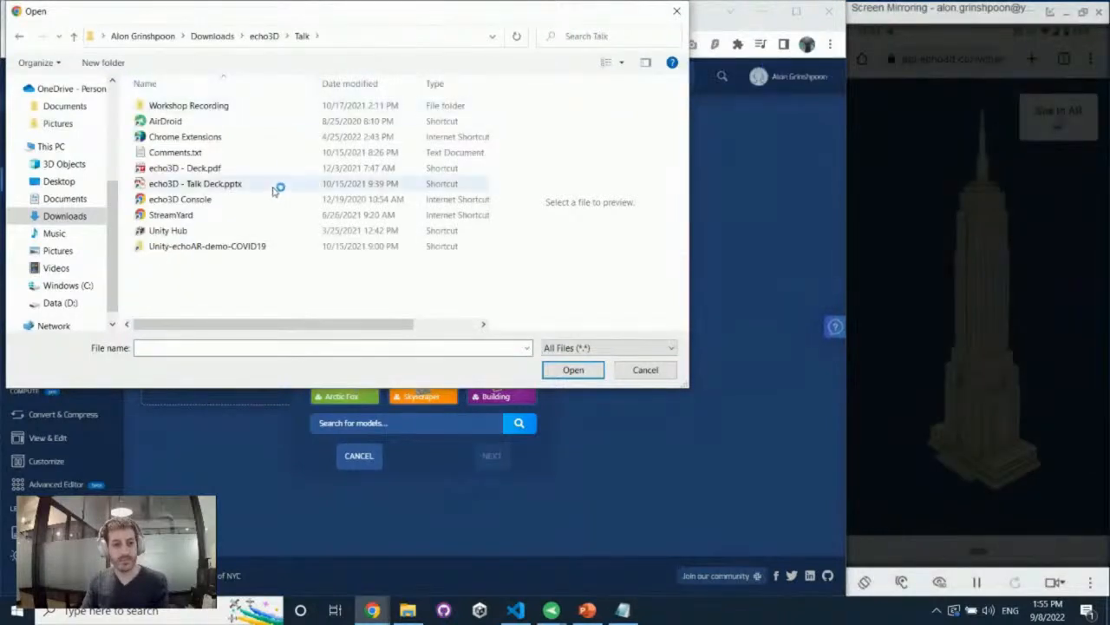
{"action": "double_click", "coordinate": [263, 247]}
{"action": "double_click", "coordinate": [193, 141]}
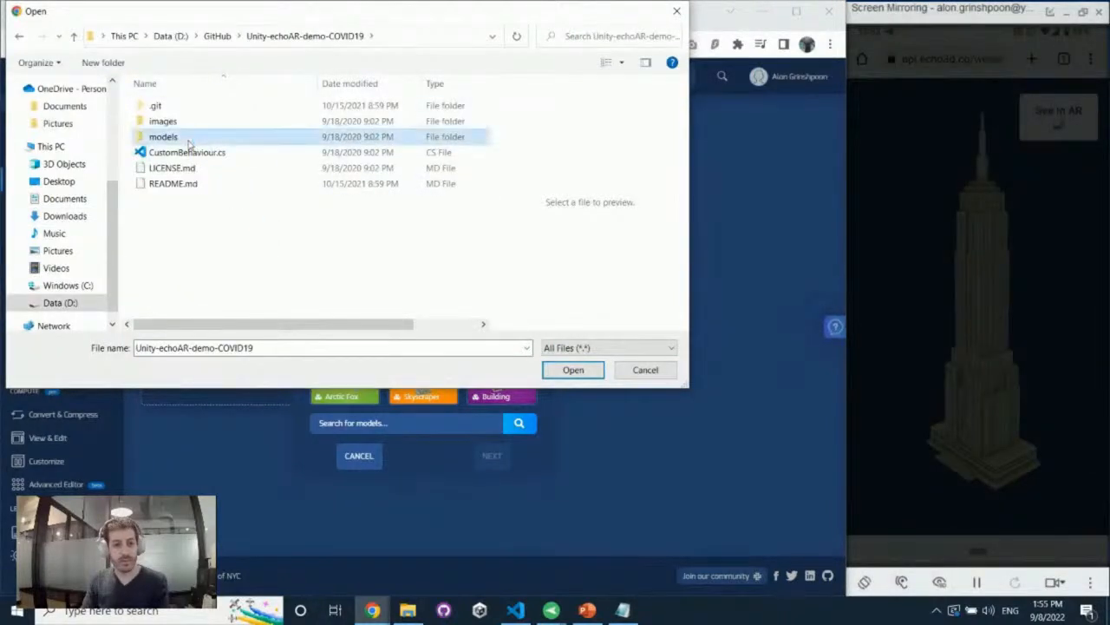
Choose earth_obj.glb together with metadata.csv as the hologram's files, dismissing the Unity crash report
{"action": "left_click", "coordinate": [177, 106]}
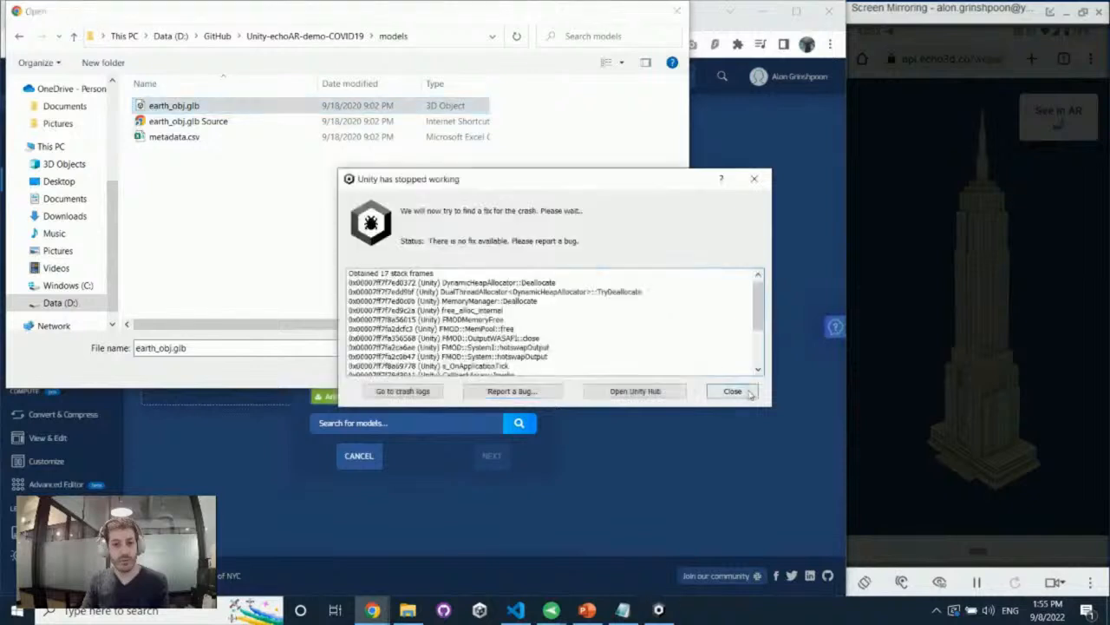
{"action": "left_click", "coordinate": [389, 269]}
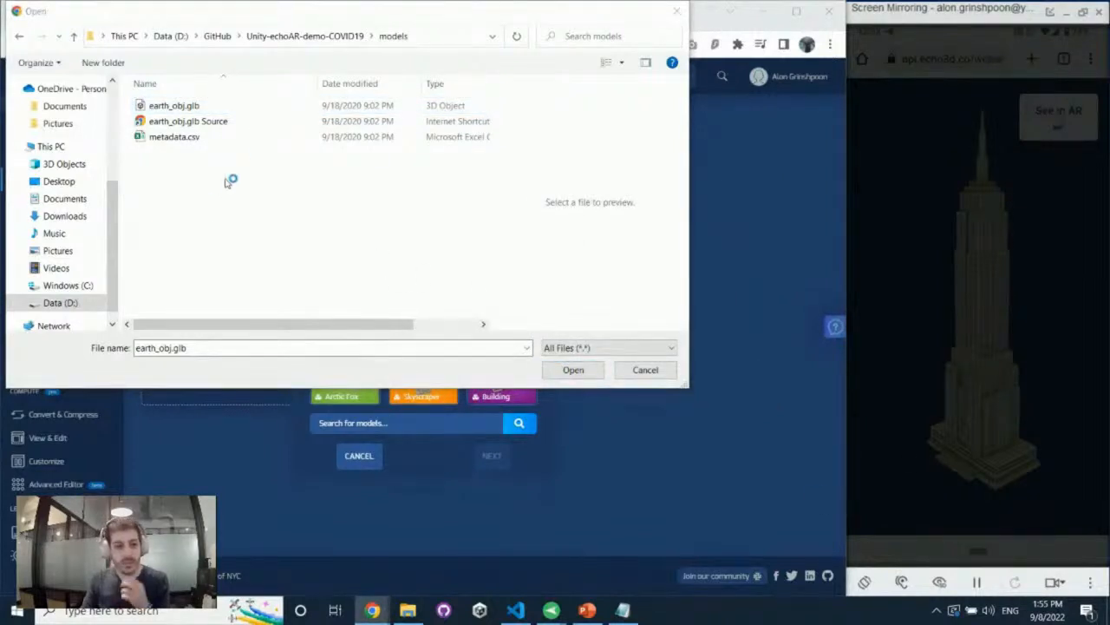
{"action": "left_click", "coordinate": [265, 111]}
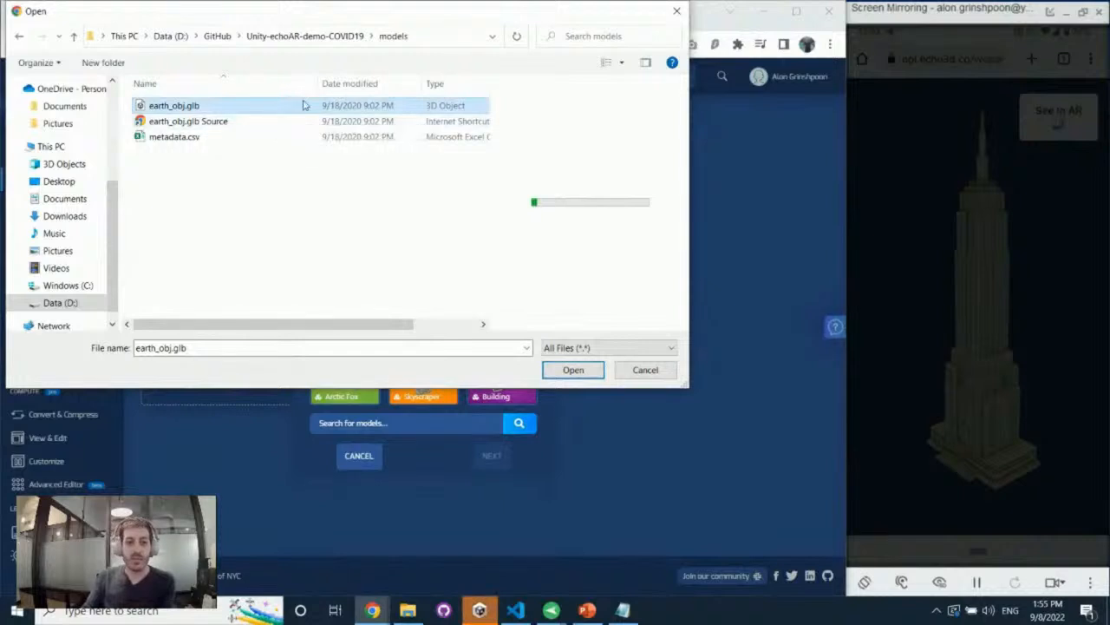
{"action": "left_click", "coordinate": [219, 137], "text": "ctrl"}
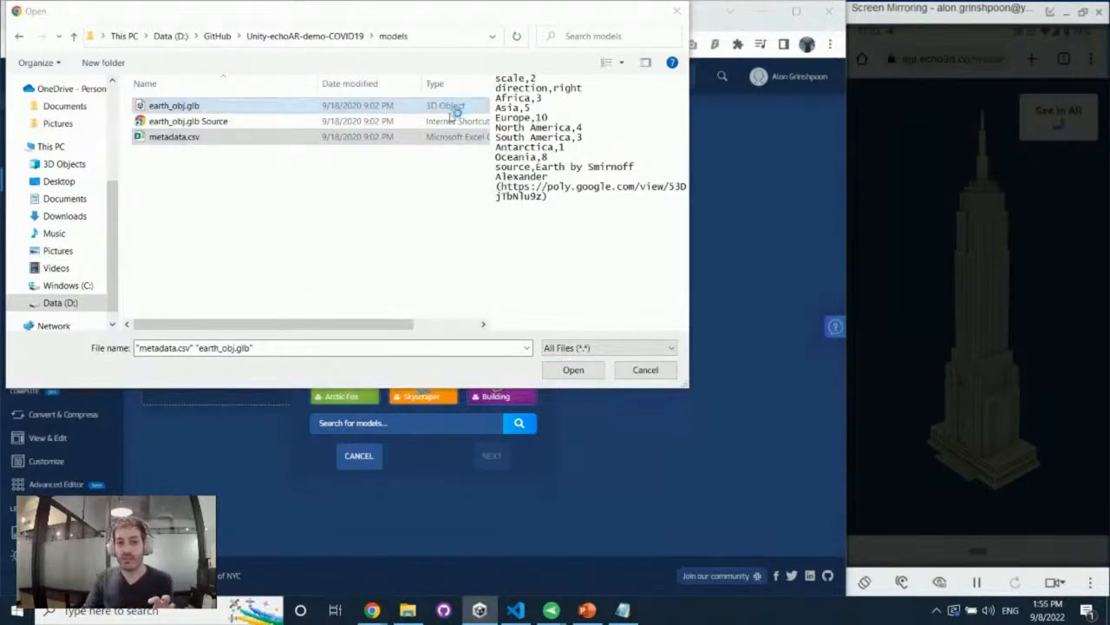
{"action": "left_click", "coordinate": [292, 136]}
{"action": "left_click", "coordinate": [268, 105]}
{"action": "left_click", "coordinate": [282, 136], "text": "ctrl"}
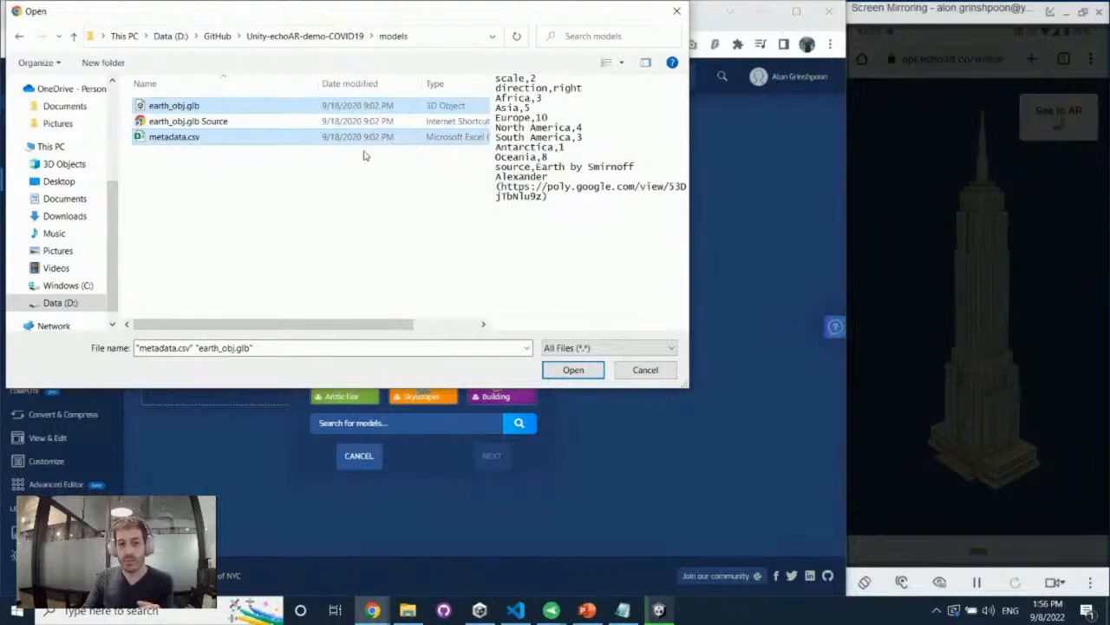
{"action": "left_click", "coordinate": [574, 370]}
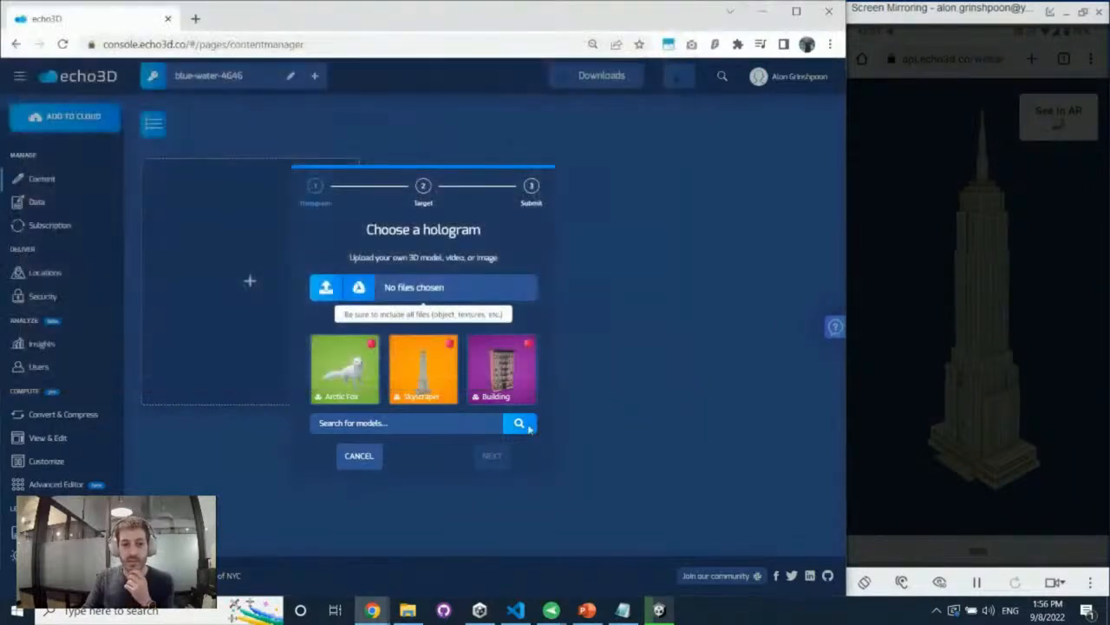
Go through the remaining target and submit stages to upload the earth hologram to the project
{"action": "left_click", "coordinate": [490, 456]}
{"action": "left_click", "coordinate": [490, 456]}
{"action": "left_click", "coordinate": [490, 455]}
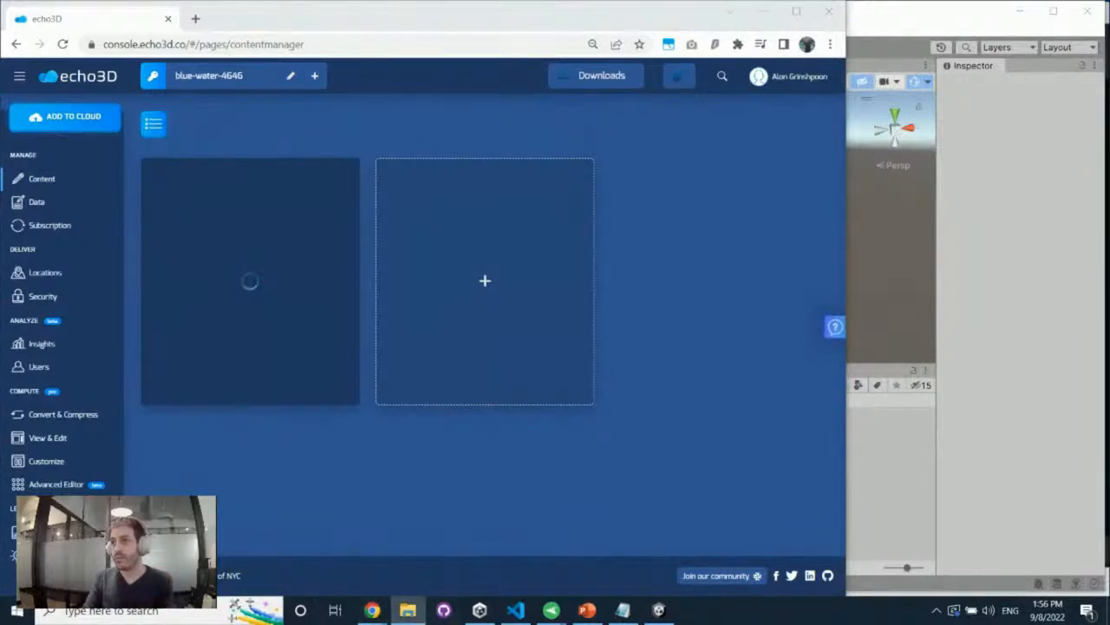
Switch to Unity and reveal the CustomBehaviour script from Assets/echo3D in the file explorer
{"action": "left_click", "coordinate": [875, 518]}
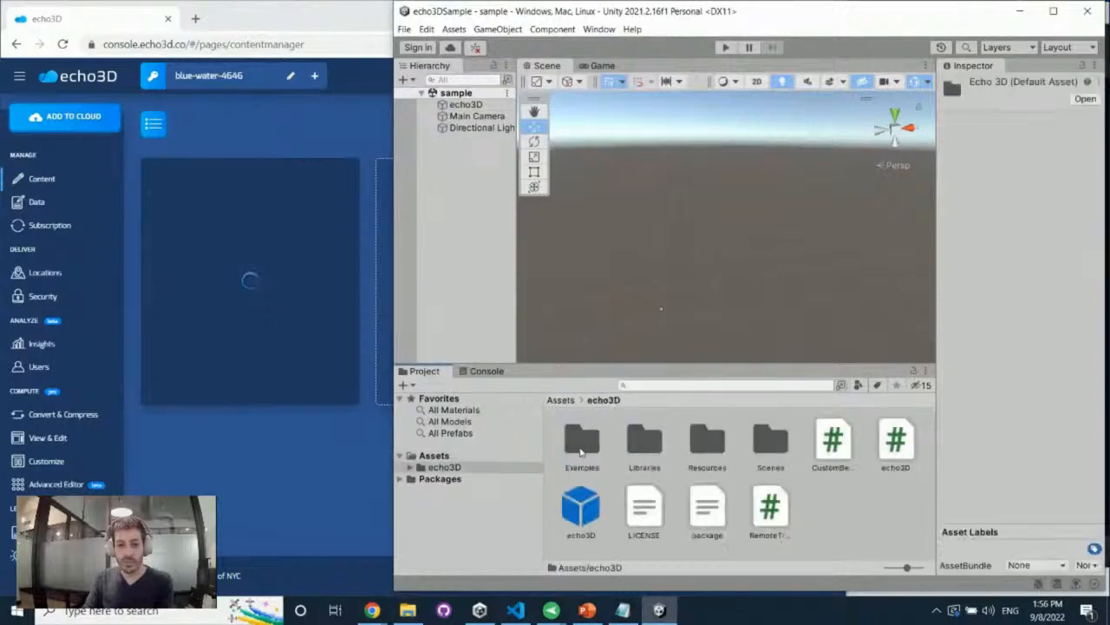
{"action": "right_click", "coordinate": [847, 433]}
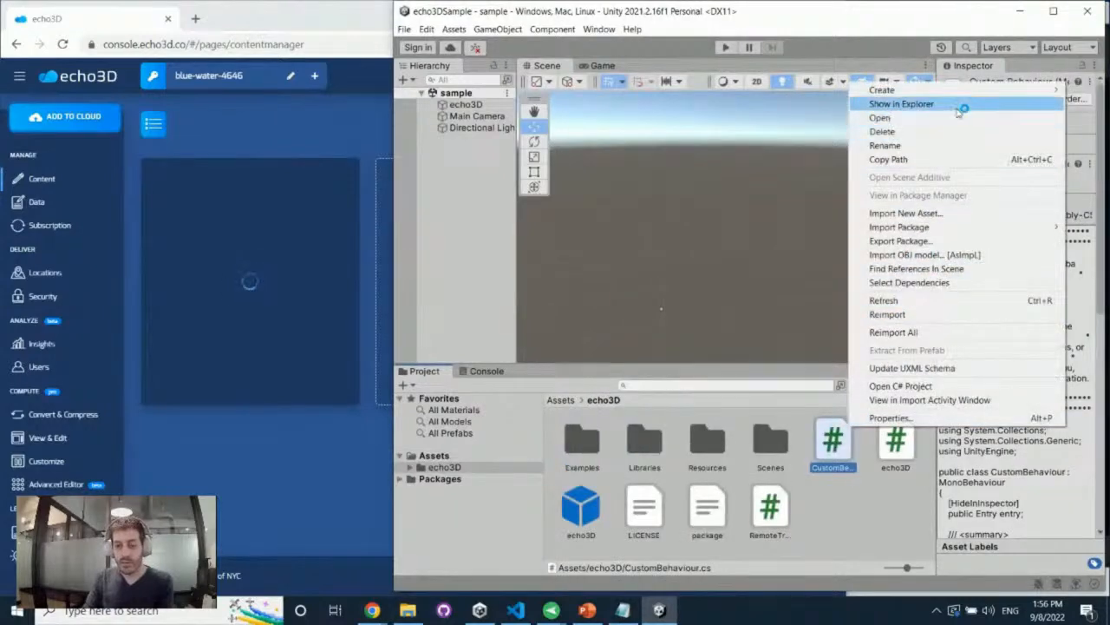
{"action": "left_click", "coordinate": [961, 105]}
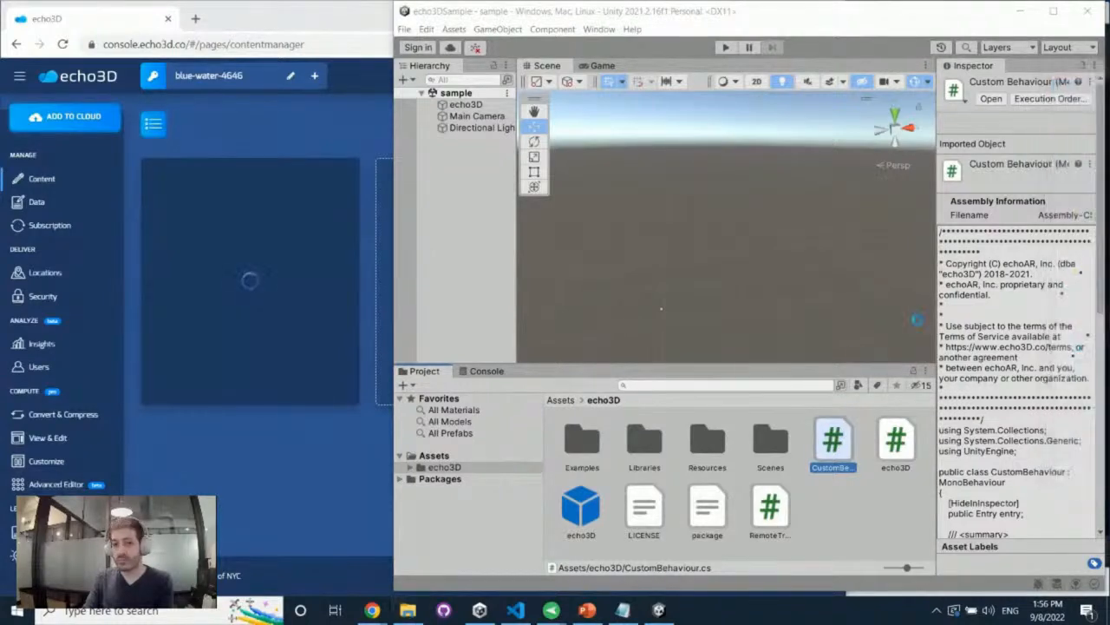
Switch to CustomBehaviour.cs in Visual Studio Code and widen its docked window beside the echo3D console
{"action": "left_click", "coordinate": [517, 611]}
{"action": "left_click_drag", "start_coordinate": [650, 14], "coordinate": [707, 31]}
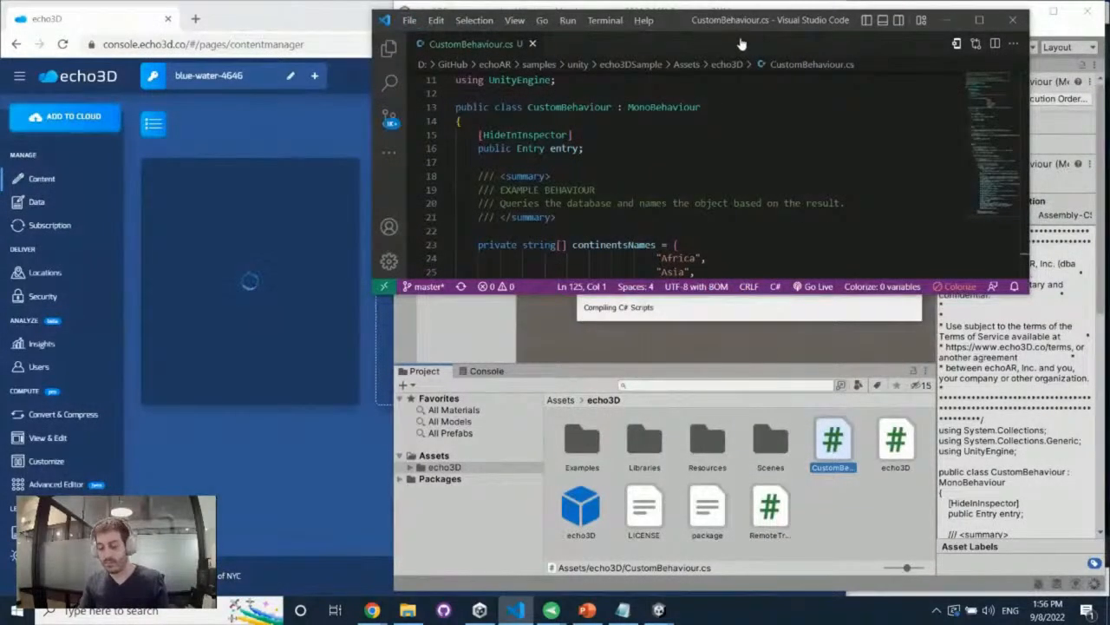
{"action": "key", "text": "super+Right"}
{"action": "left_click", "coordinate": [762, 135]}
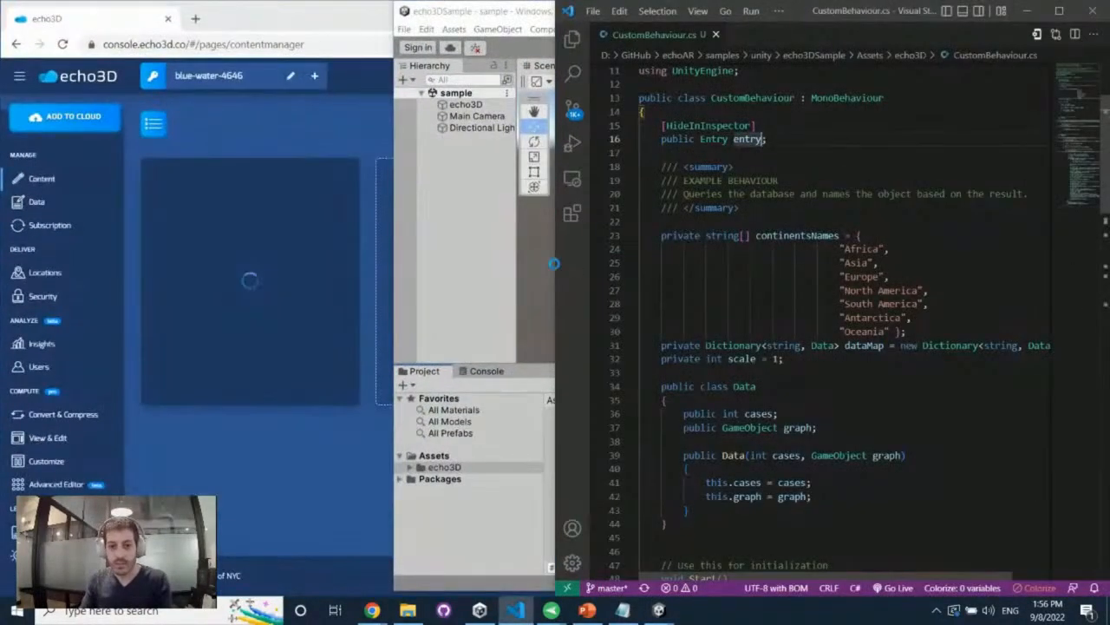
{"action": "left_click_drag", "start_coordinate": [553, 263], "coordinate": [390, 265]}
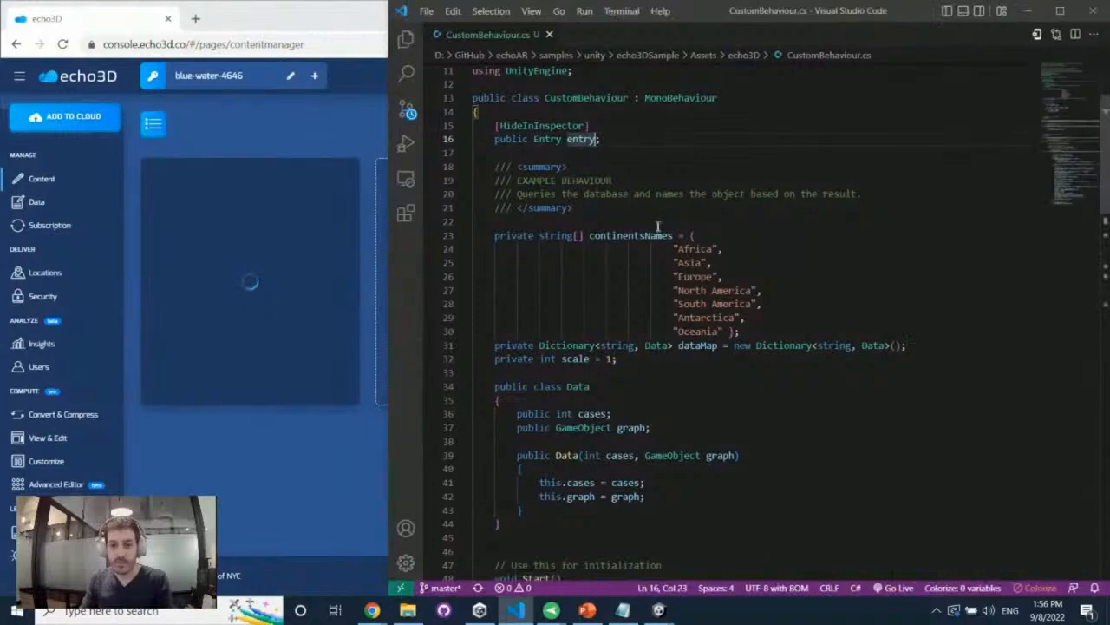
Examine the continent names, the Data class, Start and the scale query at the beginning of Update in CustomBehaviour.cs
{"action": "scroll", "coordinate": [512, 204], "scroll_direction": "down", "scroll_amount": 1}
{"action": "scroll", "coordinate": [753, 233], "scroll_direction": "down", "scroll_amount": 5}
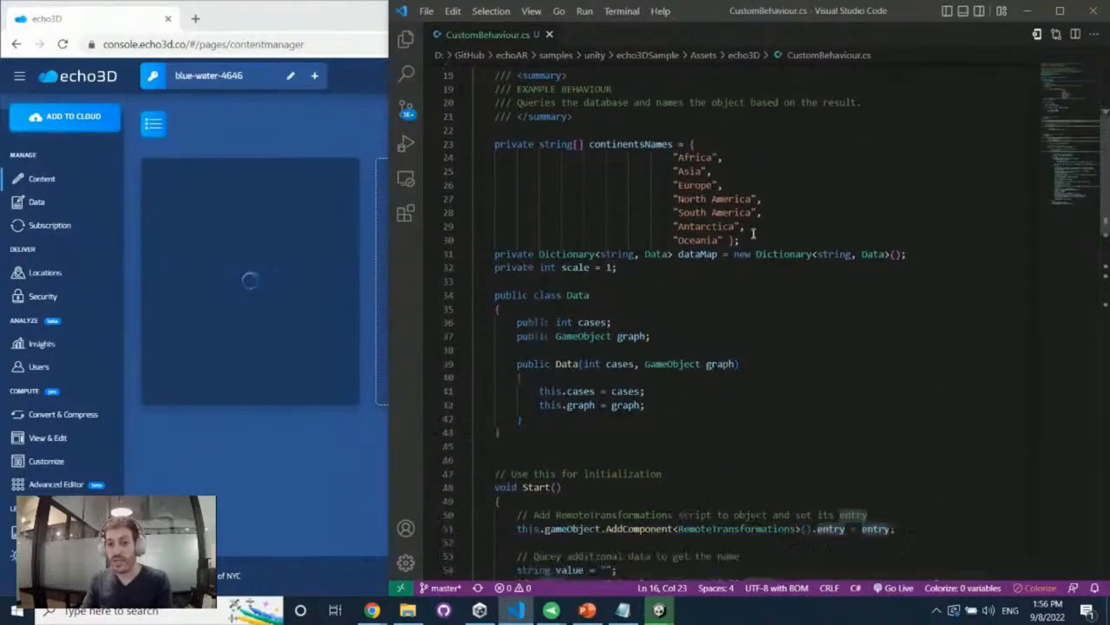
{"action": "scroll", "coordinate": [591, 257], "scroll_direction": "down", "scroll_amount": 2}
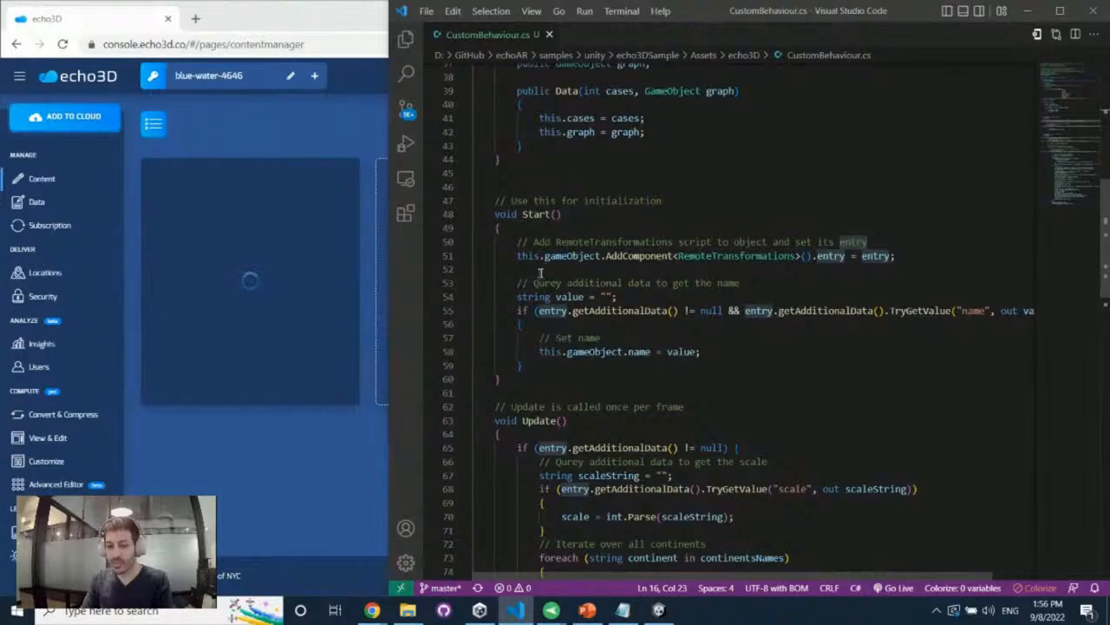
{"action": "scroll", "coordinate": [539, 273], "scroll_direction": "down", "scroll_amount": 3}
{"action": "scroll", "coordinate": [590, 279], "scroll_direction": "down", "scroll_amount": 3}
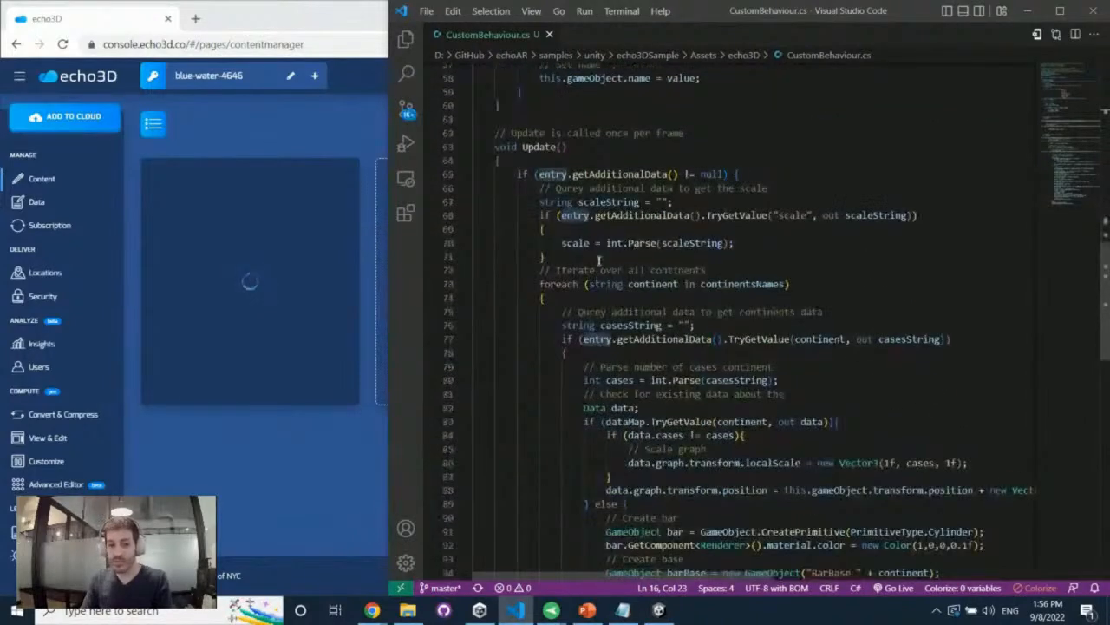
{"action": "left_click_drag", "start_coordinate": [517, 173], "coordinate": [803, 179]}
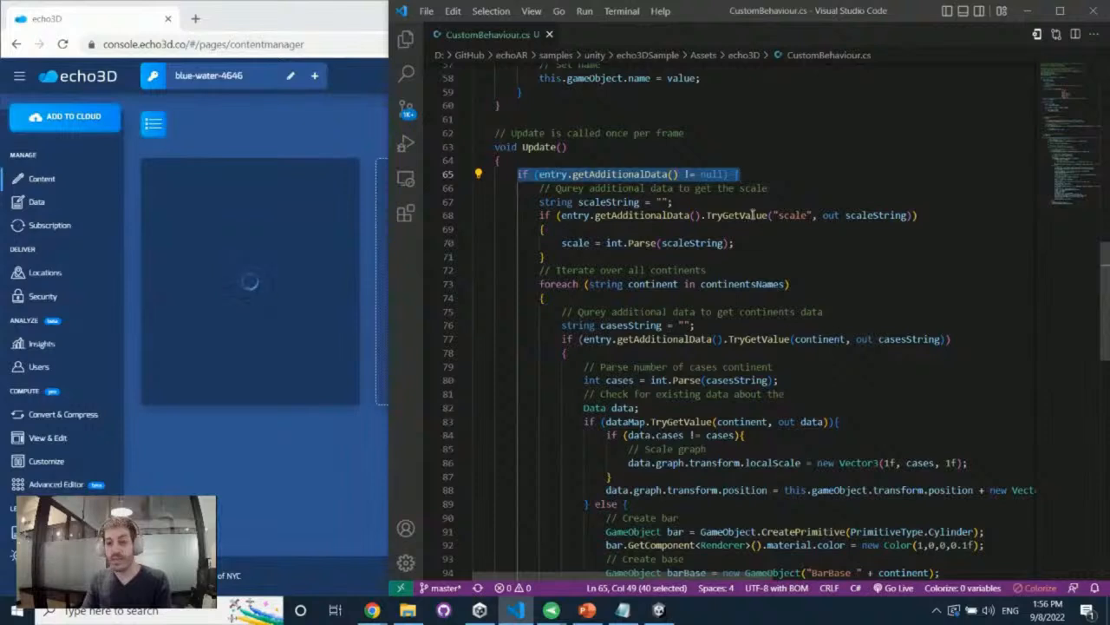
{"action": "triple_click", "coordinate": [787, 215]}
{"action": "left_click", "coordinate": [781, 226]}
{"action": "scroll", "coordinate": [776, 229], "scroll_direction": "down", "scroll_amount": 3}
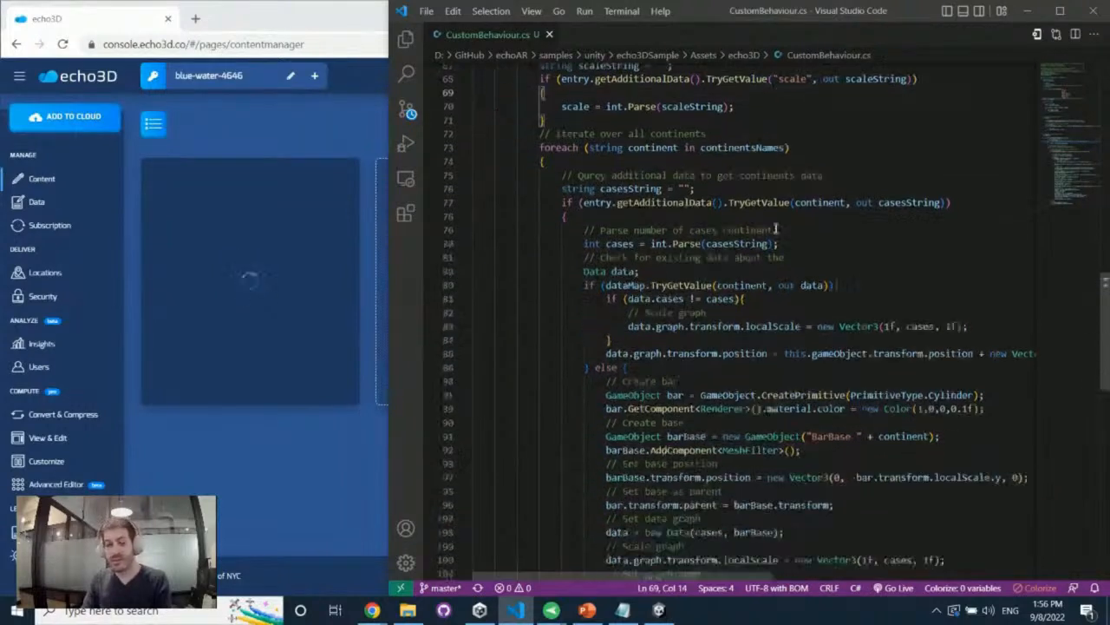
Examine the loop over the continents, including how it reads the case numbers and creates, scales, labels and removes bars
{"action": "left_click_drag", "start_coordinate": [541, 148], "coordinate": [822, 157]}
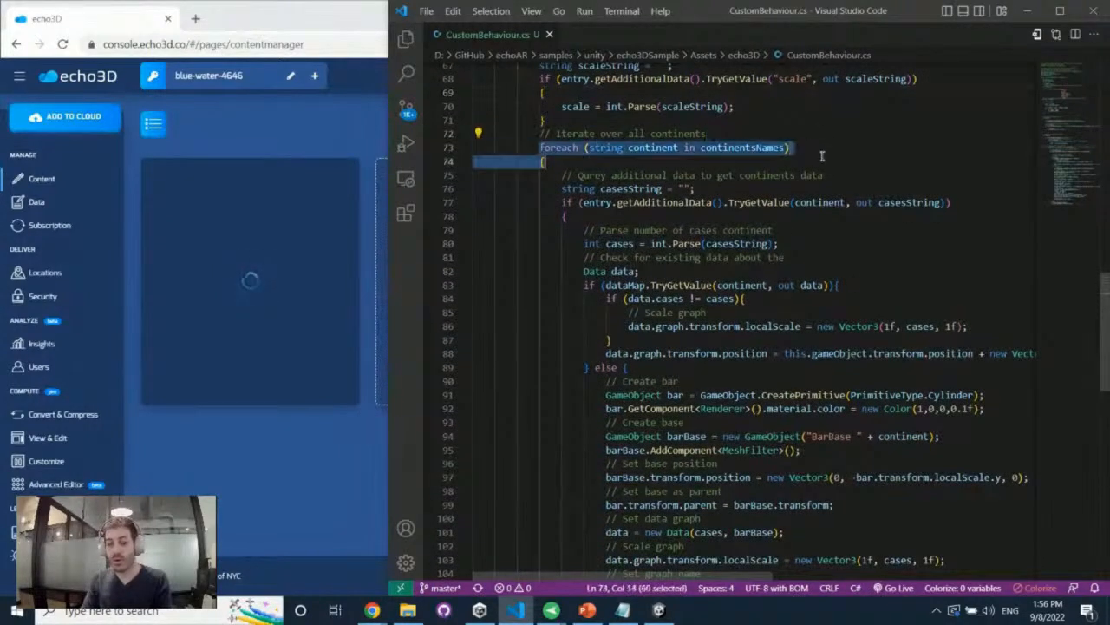
{"action": "double_click", "coordinate": [864, 202]}
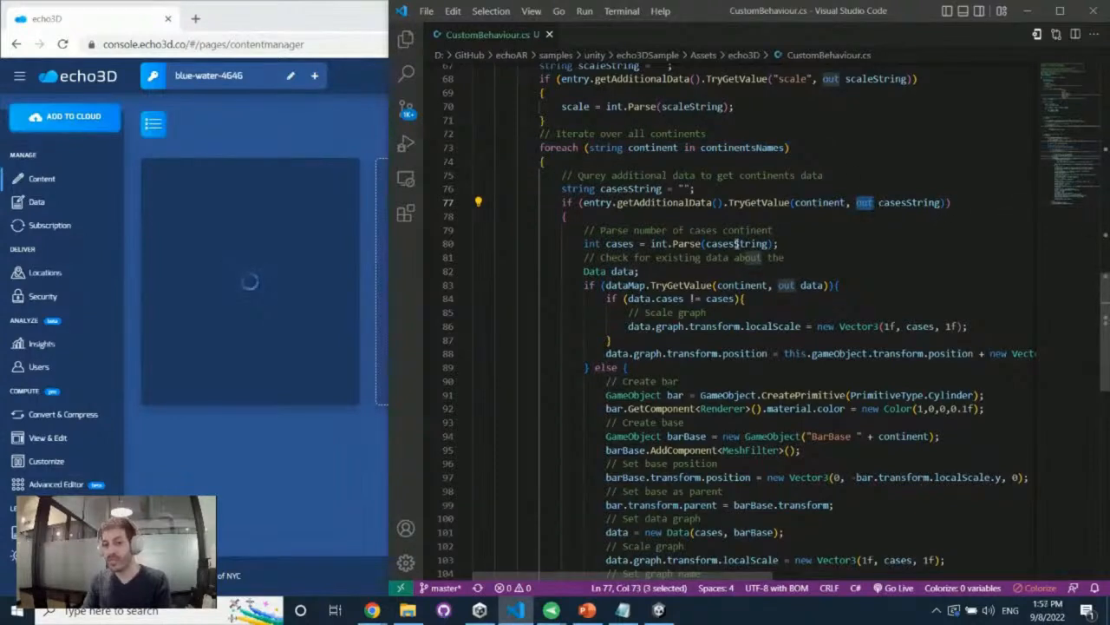
{"action": "scroll", "coordinate": [736, 244], "scroll_direction": "down", "scroll_amount": 1}
{"action": "left_click_drag", "start_coordinate": [585, 226], "coordinate": [653, 239]}
{"action": "scroll", "coordinate": [672, 241], "scroll_direction": "down", "scroll_amount": 2}
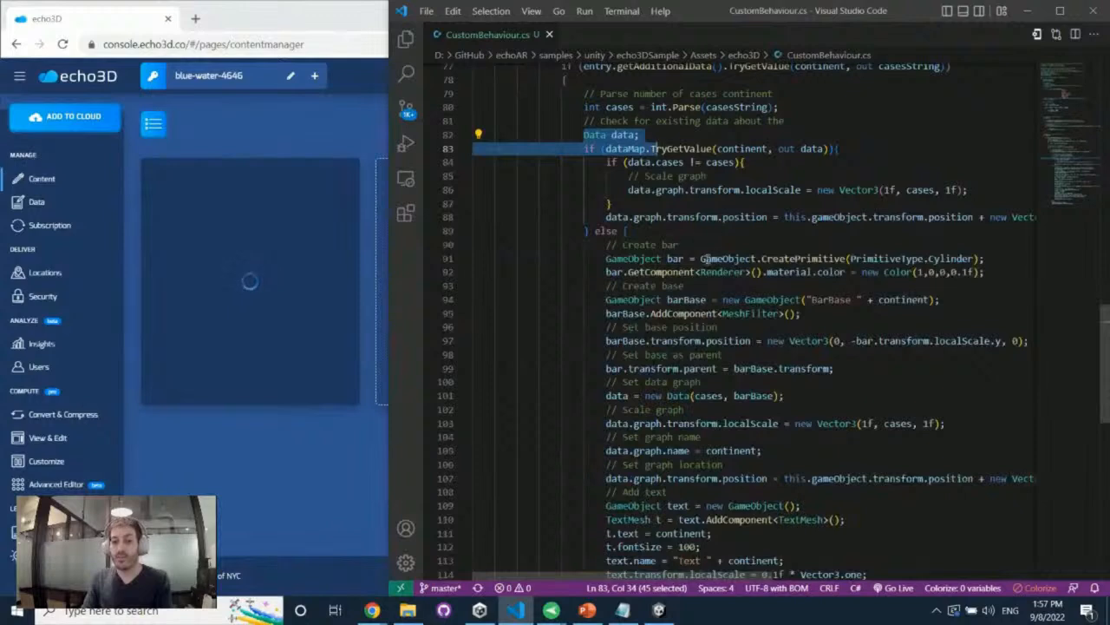
{"action": "scroll", "coordinate": [724, 264], "scroll_direction": "down", "scroll_amount": 1}
{"action": "scroll", "coordinate": [736, 271], "scroll_direction": "down", "scroll_amount": 2}
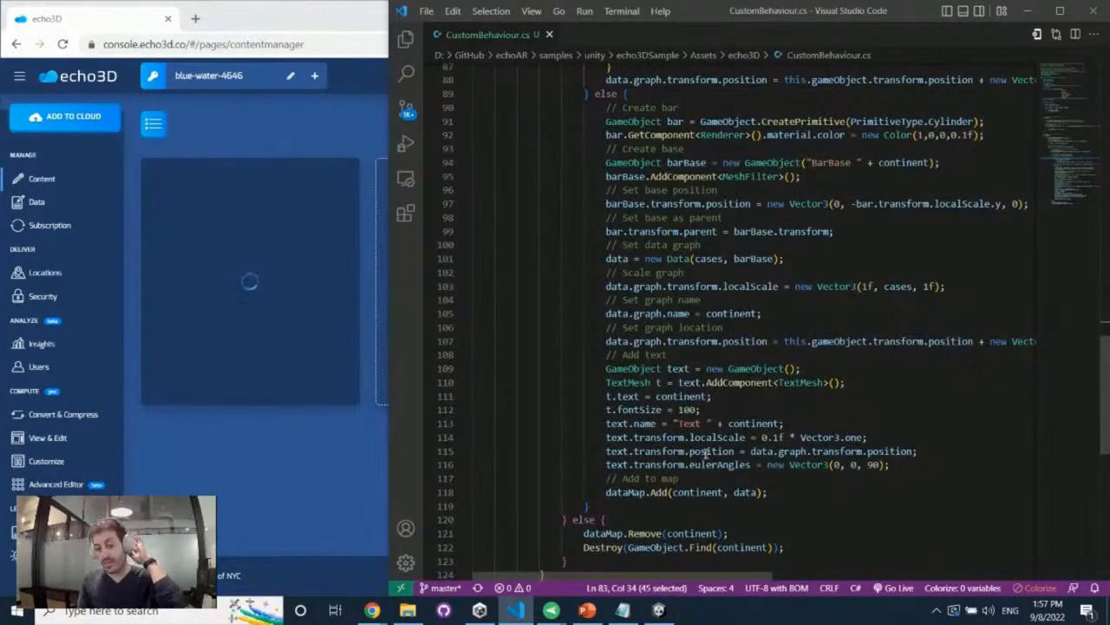
{"action": "scroll", "coordinate": [681, 381], "scroll_direction": "down", "scroll_amount": 2}
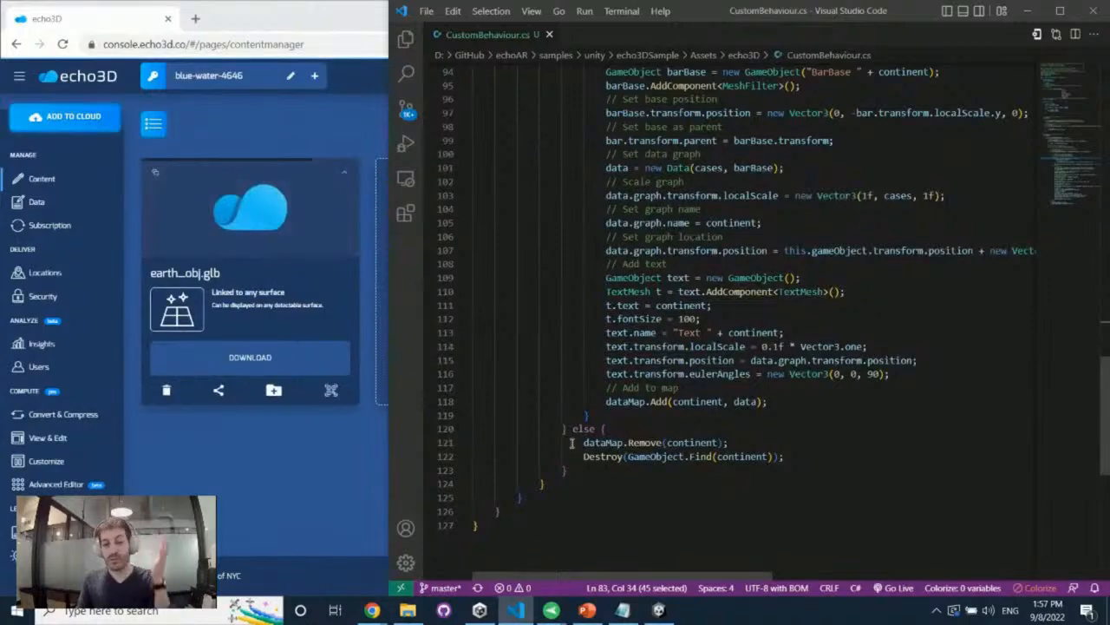
{"action": "scroll", "coordinate": [943, 137], "scroll_direction": "up", "scroll_amount": 6}
{"action": "left_click", "coordinate": [933, 166]}
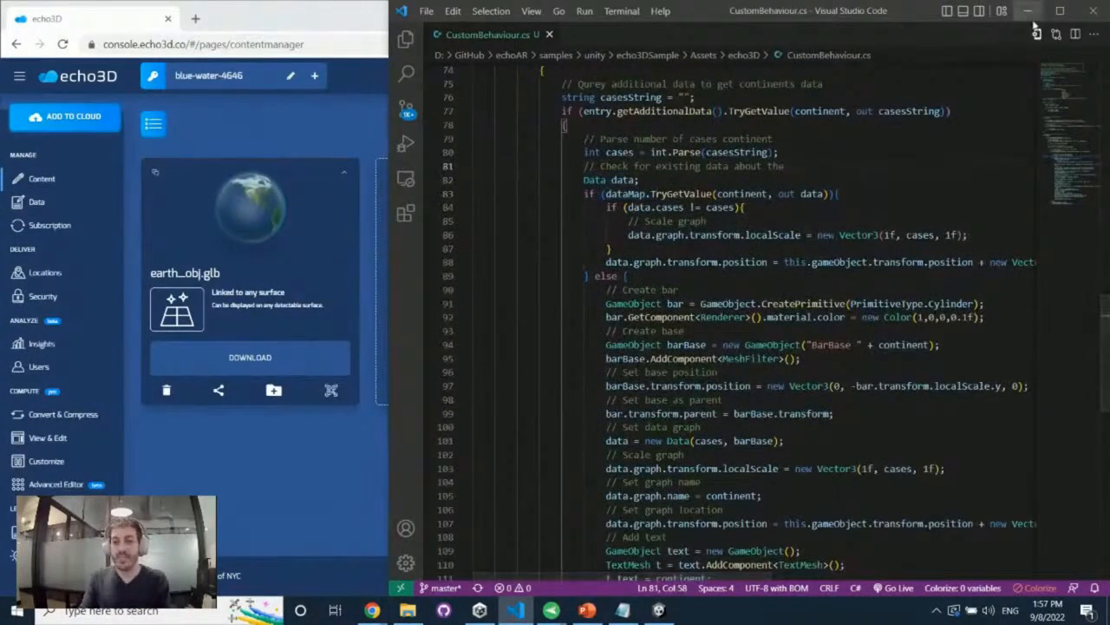
Put the code editor away and return to the echo3D console to show the metadata of earth_obj.glb
{"action": "left_click", "coordinate": [1027, 10]}
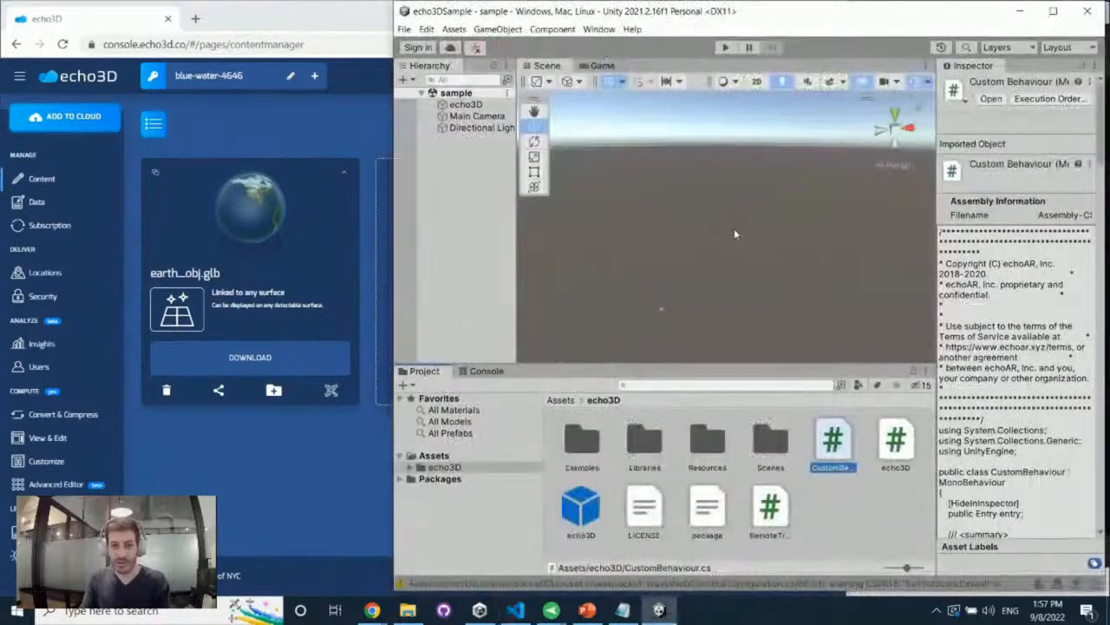
{"action": "left_click", "coordinate": [321, 274]}
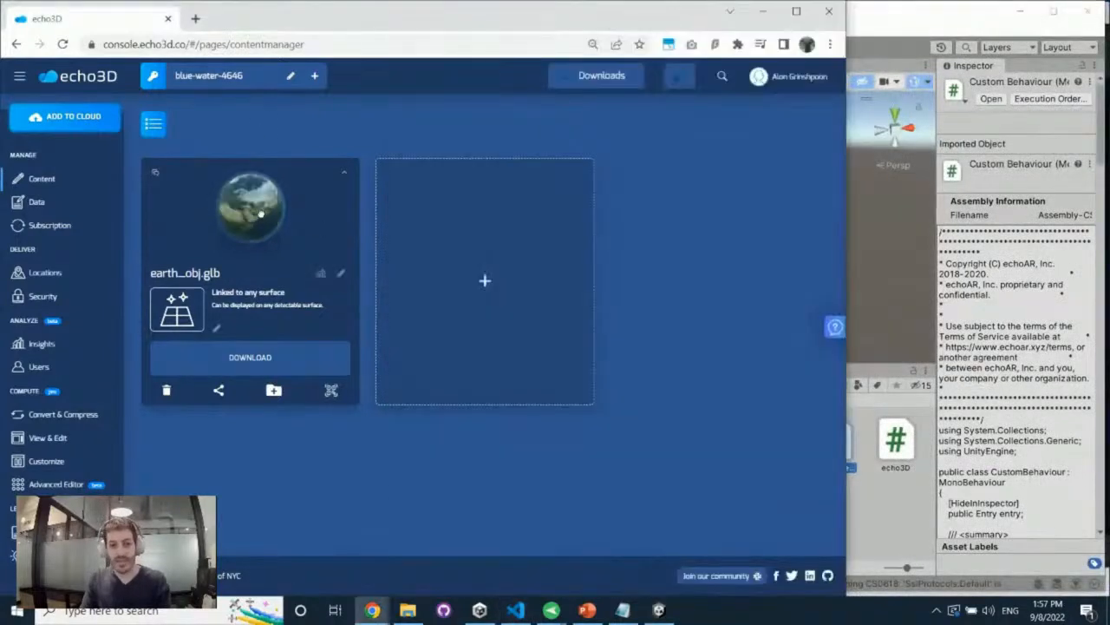
{"action": "left_click", "coordinate": [342, 178]}
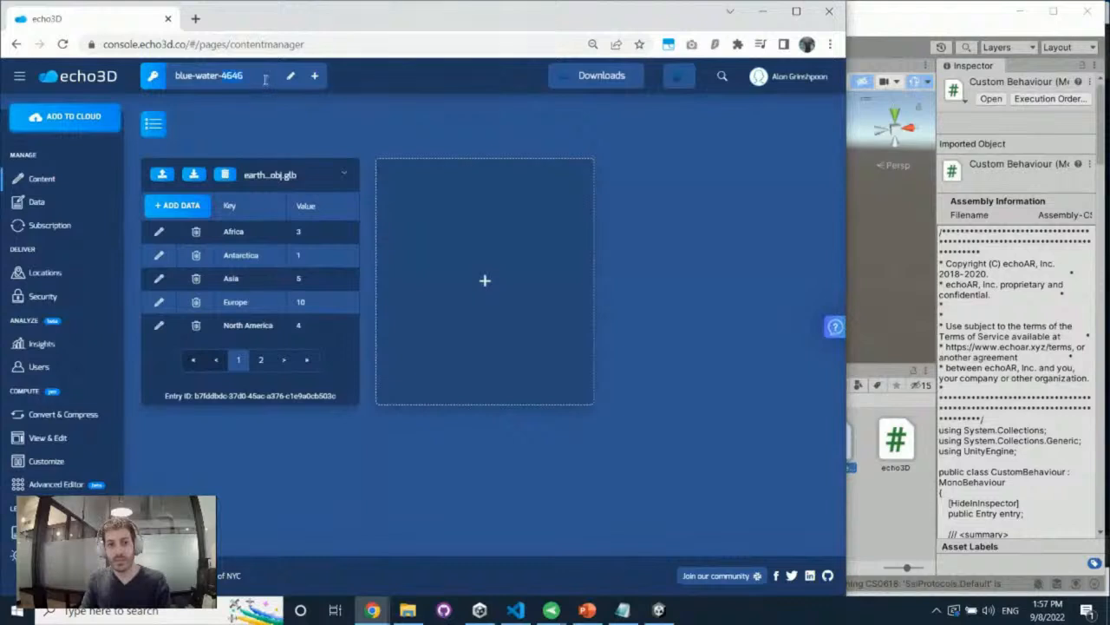
Paste the project's API key into the echo3D object's script in Unity and run the sample in the Scene view
{"action": "left_click", "coordinate": [902, 164]}
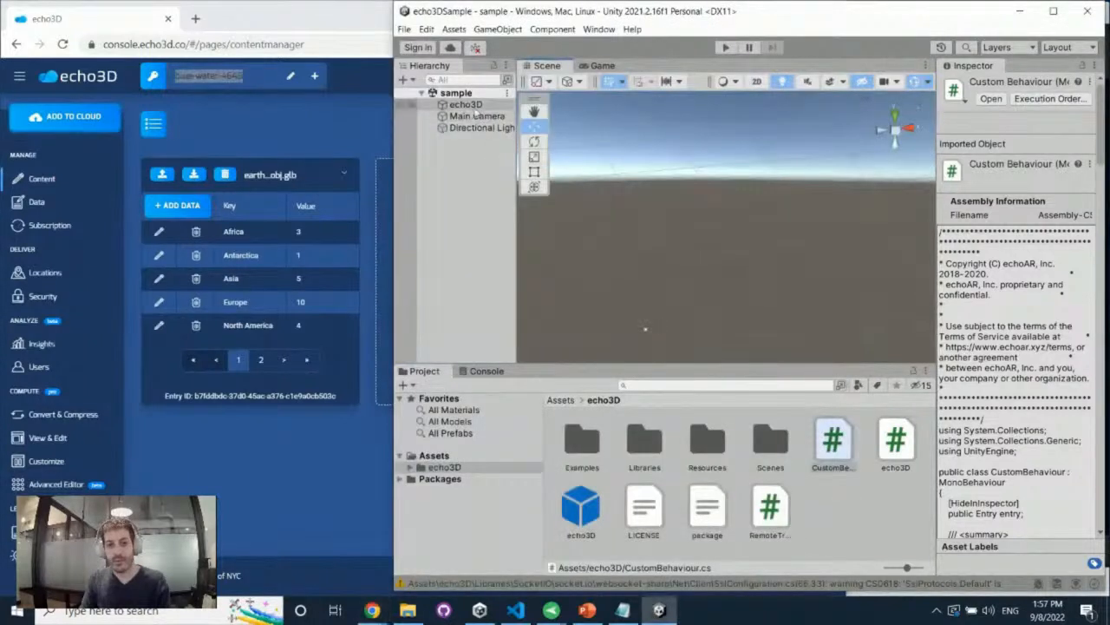
{"action": "left_click", "coordinate": [477, 105]}
{"action": "left_click", "coordinate": [1056, 223]}
{"action": "key", "text": "ctrl+v"}
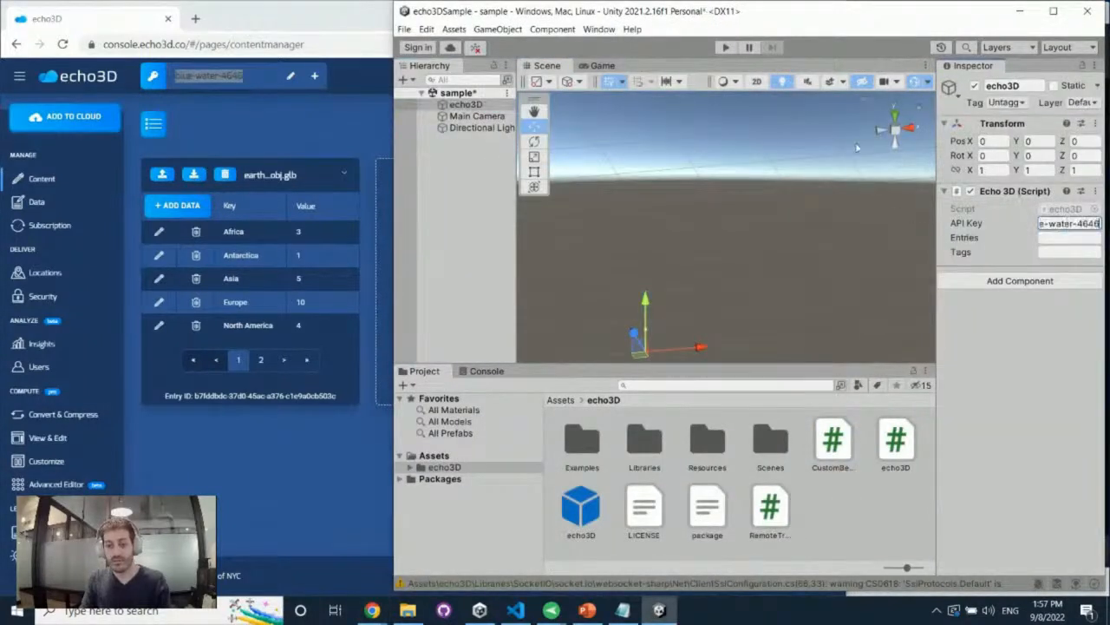
{"action": "left_click", "coordinate": [726, 47]}
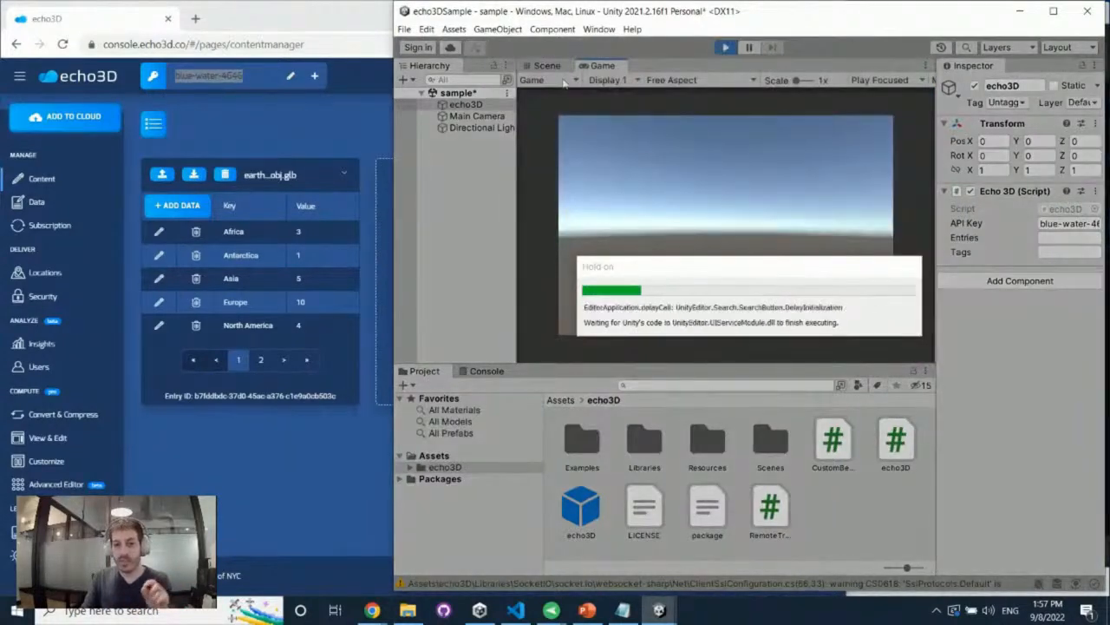
{"action": "left_click", "coordinate": [548, 66]}
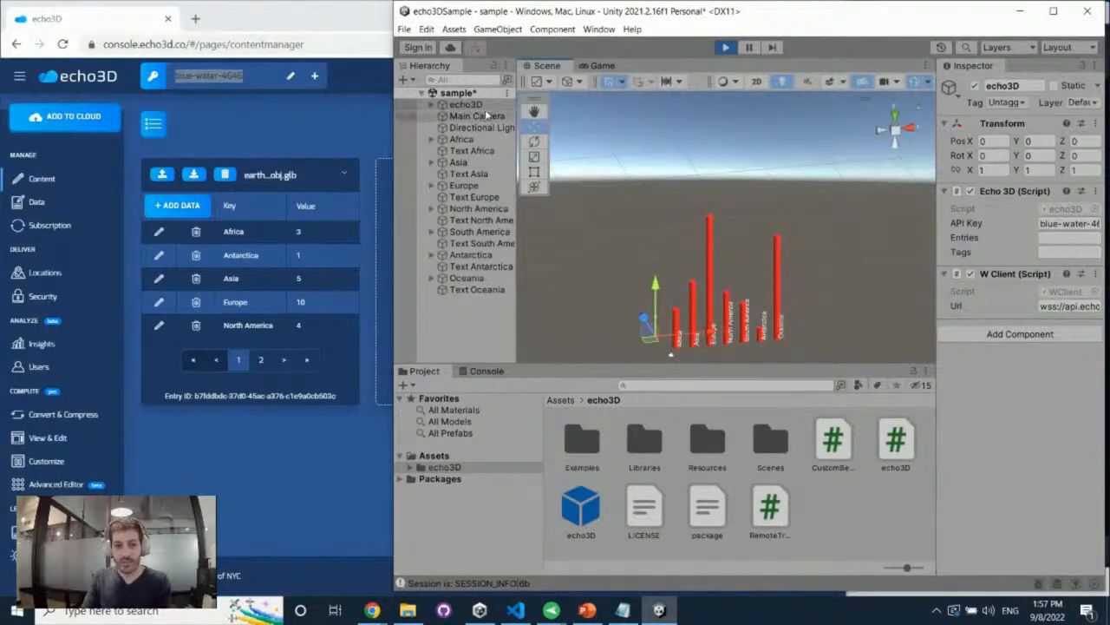
Frame the globe and the continent bars together in the Scene view for a frontal look at the running chart
{"action": "key", "text": "f"}
{"action": "scroll", "coordinate": [666, 275], "scroll_direction": "up", "scroll_amount": 5}
{"action": "scroll", "coordinate": [782, 184], "scroll_direction": "down", "scroll_amount": 9}
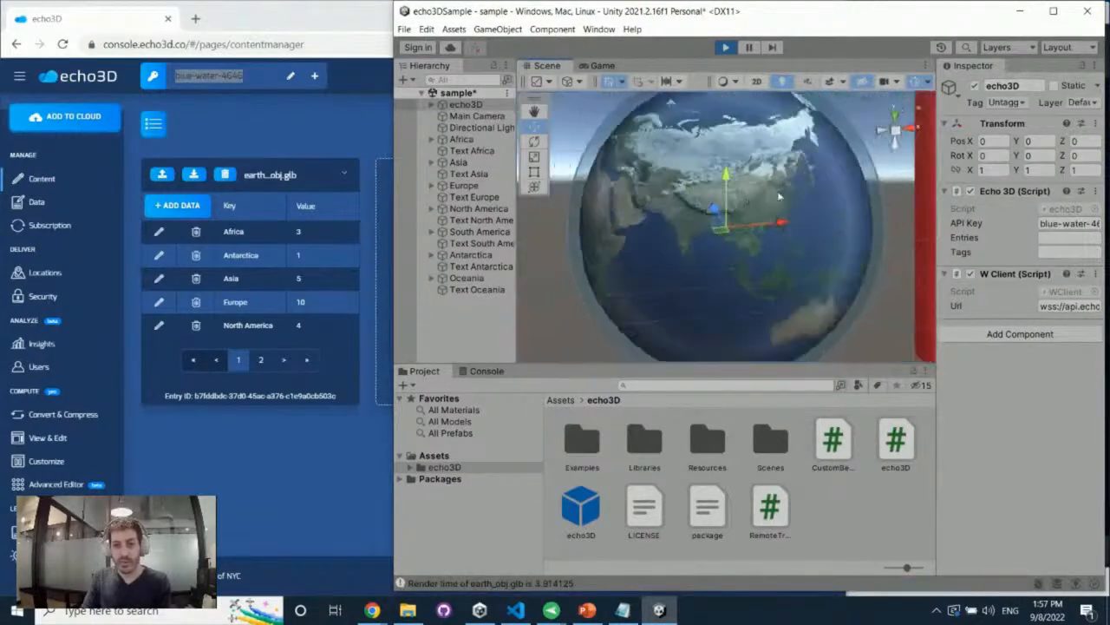
{"action": "scroll", "coordinate": [781, 183], "scroll_direction": "down", "scroll_amount": 5}
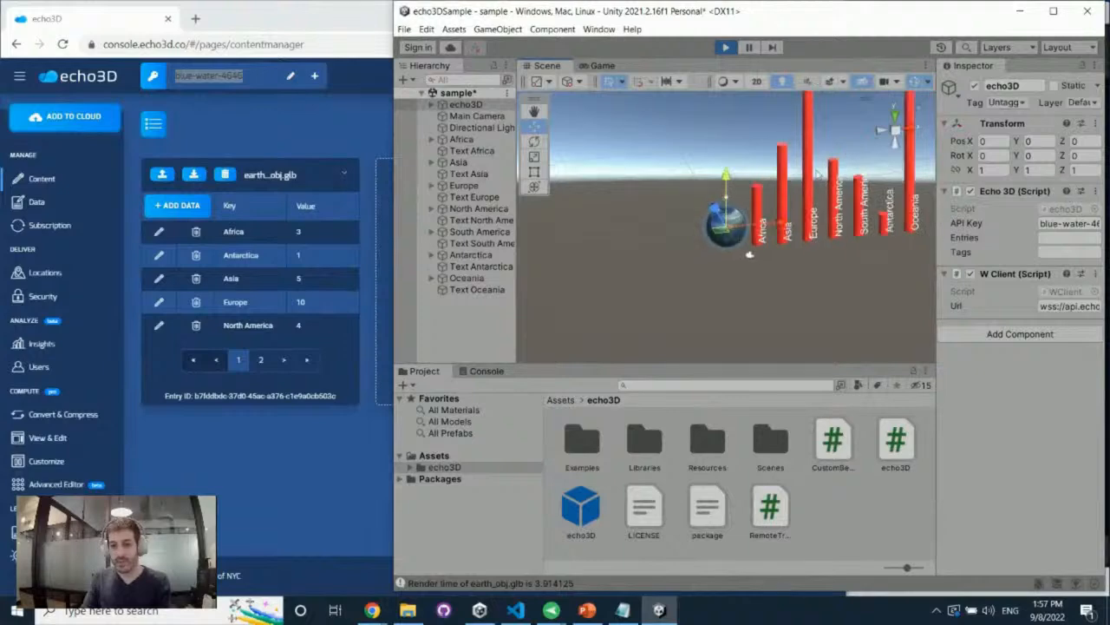
{"action": "scroll", "coordinate": [747, 260], "scroll_direction": "down", "scroll_amount": 2}
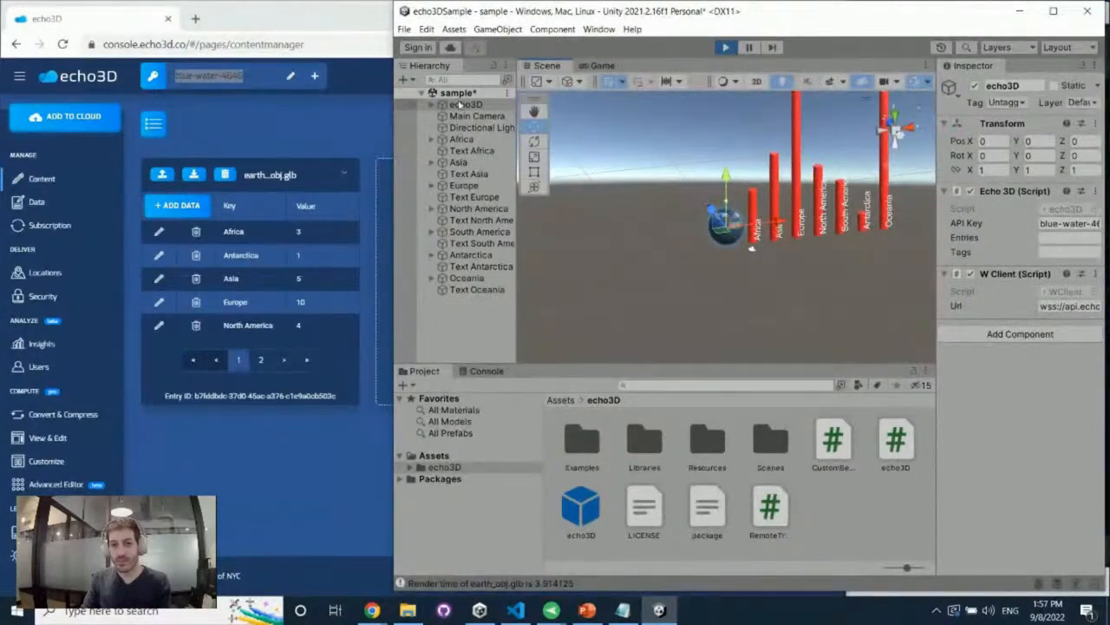
{"action": "left_click", "coordinate": [535, 113]}
{"action": "left_click_drag", "start_coordinate": [669, 132], "coordinate": [591, 187]}
{"action": "mouse_move", "coordinate": [668, 204]}
{"action": "left_mouse_down", "text": "alt"}
{"action": "mouse_move", "coordinate": [665, 190]}
{"action": "mouse_move", "coordinate": [649, 208]}
{"action": "left_mouse_up", "text": "alt"}
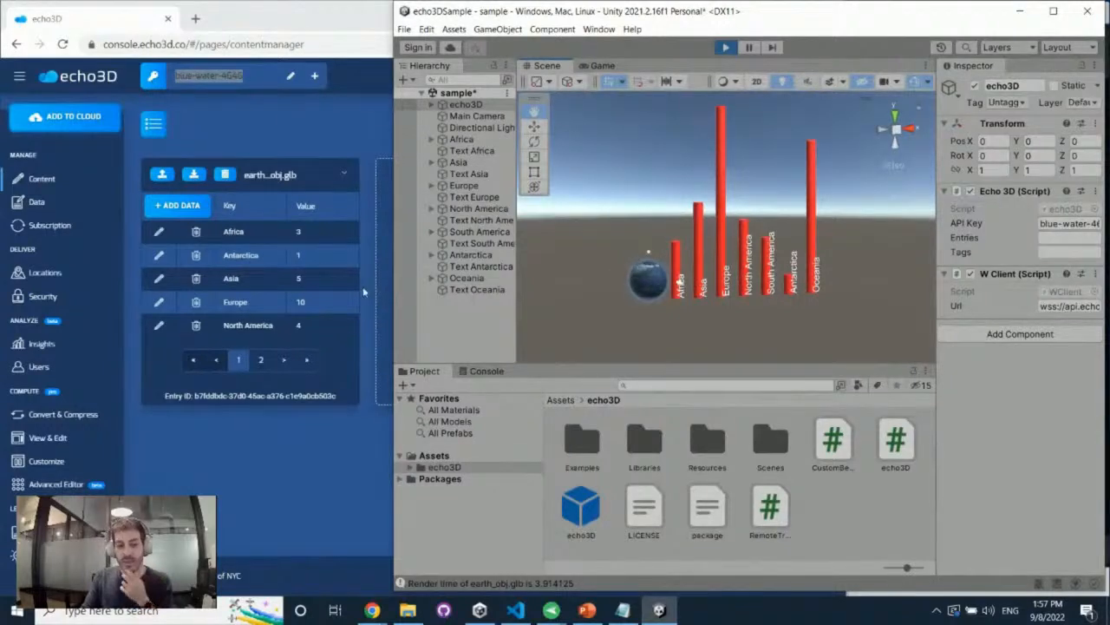
Set the Antarctica value of earth_obj.glb to 10 in the echo3D console and return to the running chart in Unity
{"action": "left_click", "coordinate": [159, 255]}
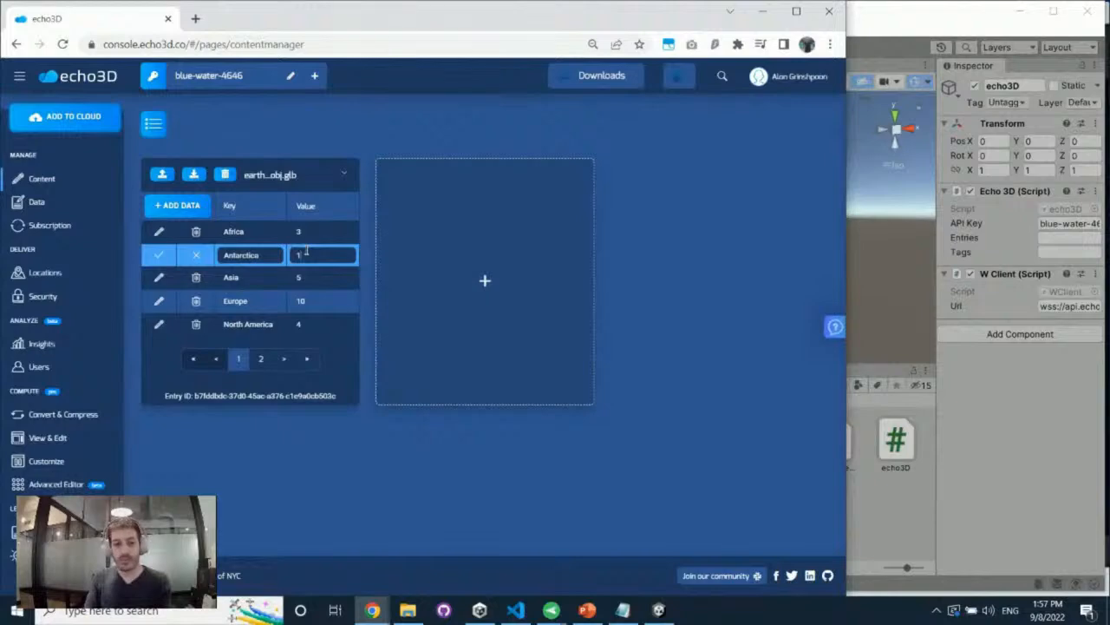
{"action": "key", "text": "Return"}
{"action": "key", "text": "alt+Tab"}
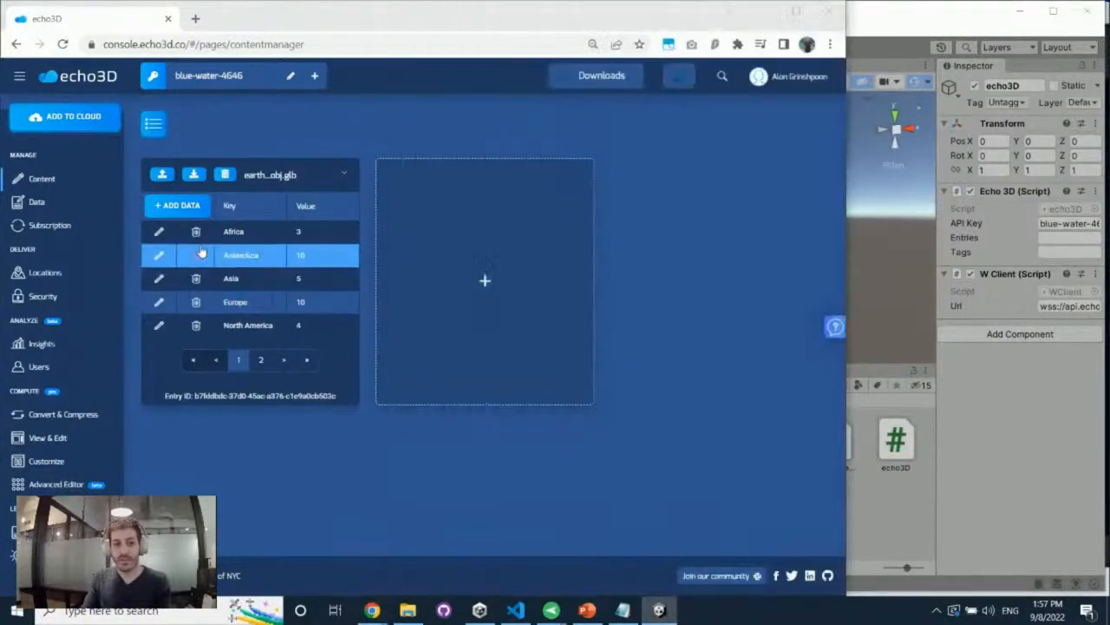
Delete the Antarctica entry from the metadata of earth_obj.glb and check the running chart in Unity
{"action": "left_click", "coordinate": [196, 255]}
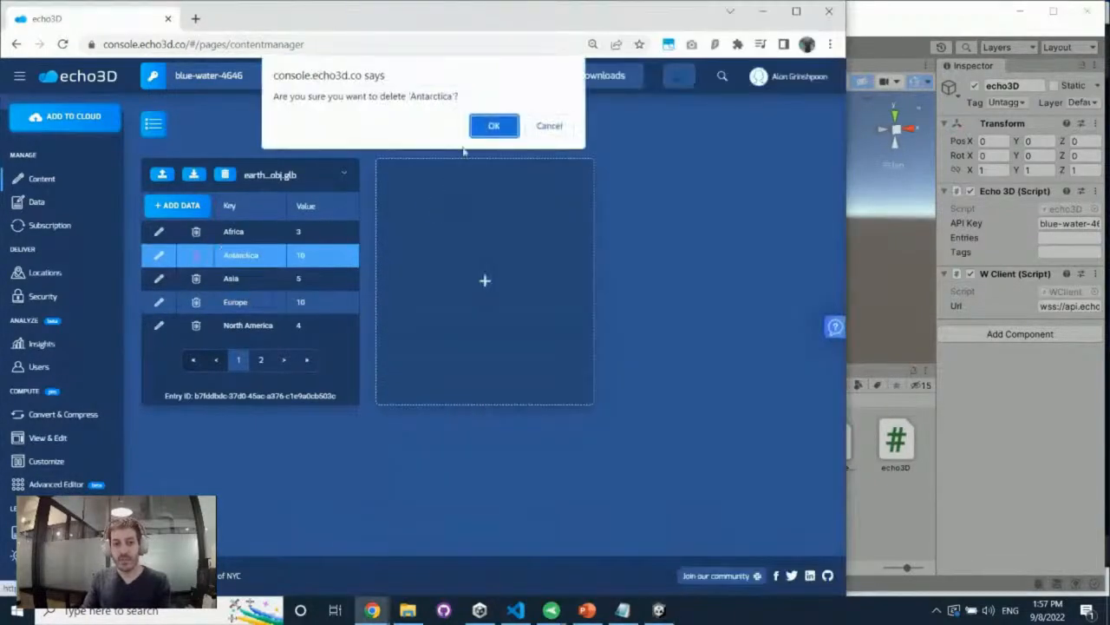
{"action": "left_click", "coordinate": [488, 132]}
{"action": "key", "text": "alt+Tab"}
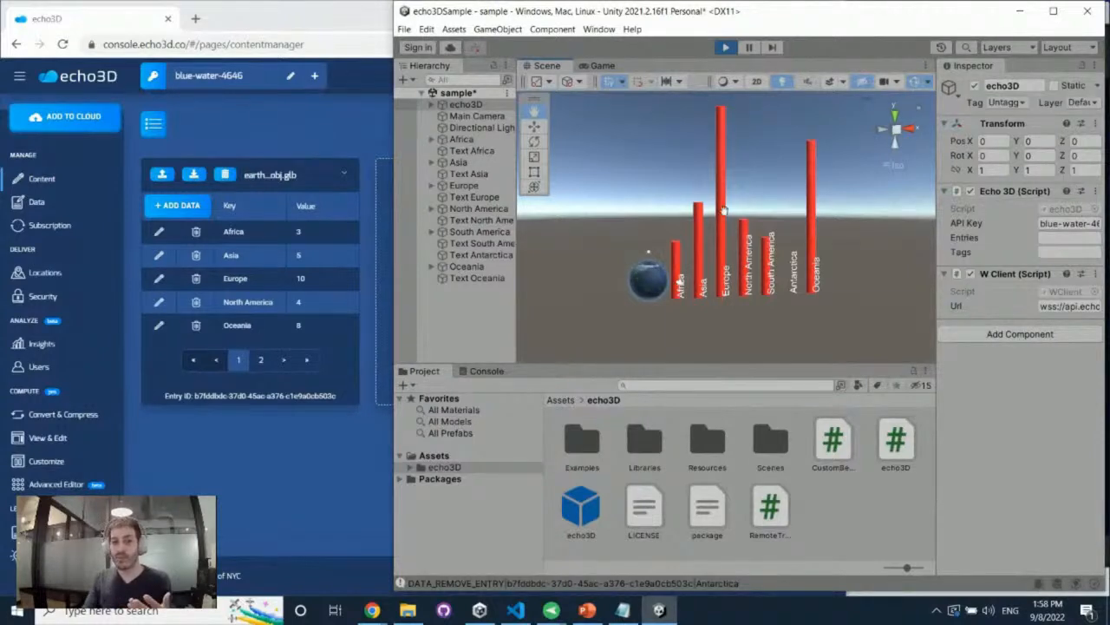
{"action": "right_click_drag", "start_coordinate": [758, 193], "coordinate": [799, 198]}
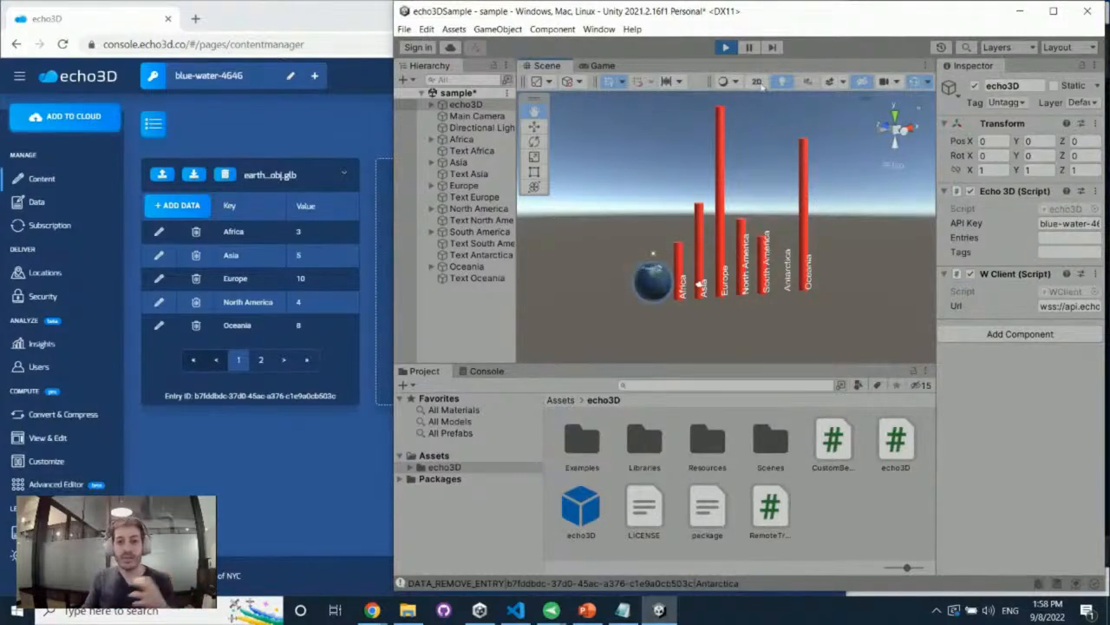
Stop the running sample, put Unity away and hide the metadata of earth_obj.glb in the echo3D console
{"action": "left_click", "coordinate": [727, 48]}
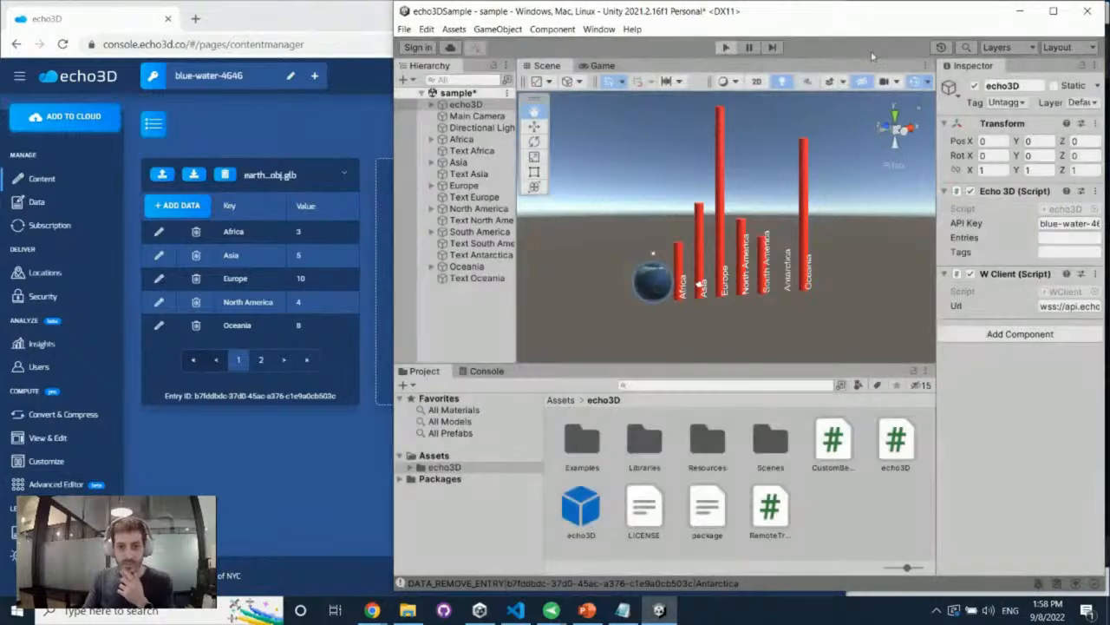
{"action": "left_click", "coordinate": [1019, 11]}
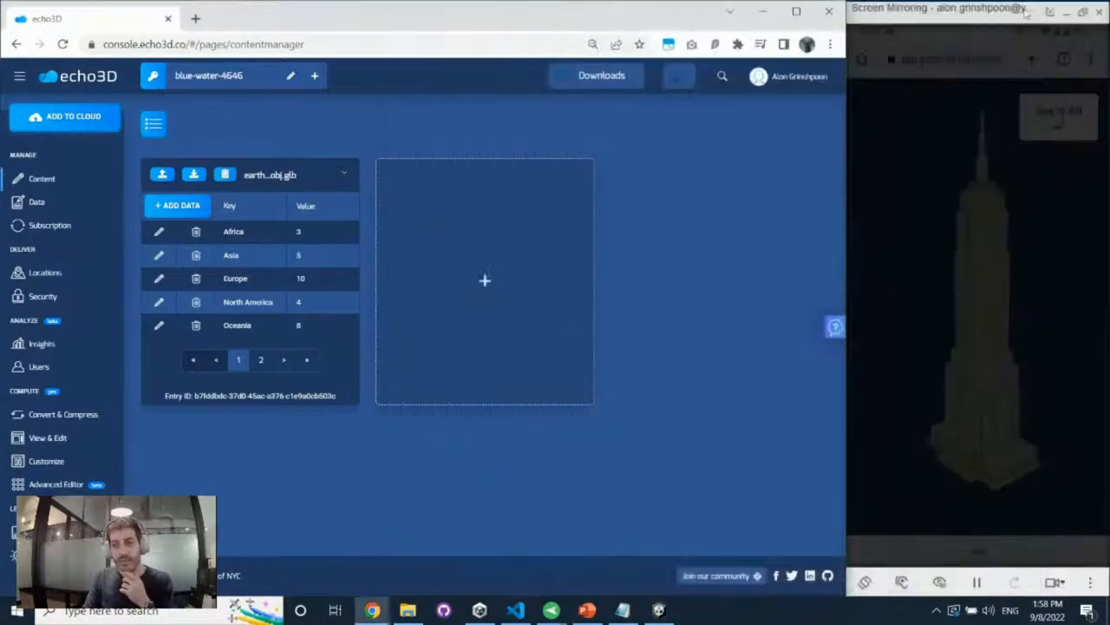
{"action": "left_click", "coordinate": [343, 176]}
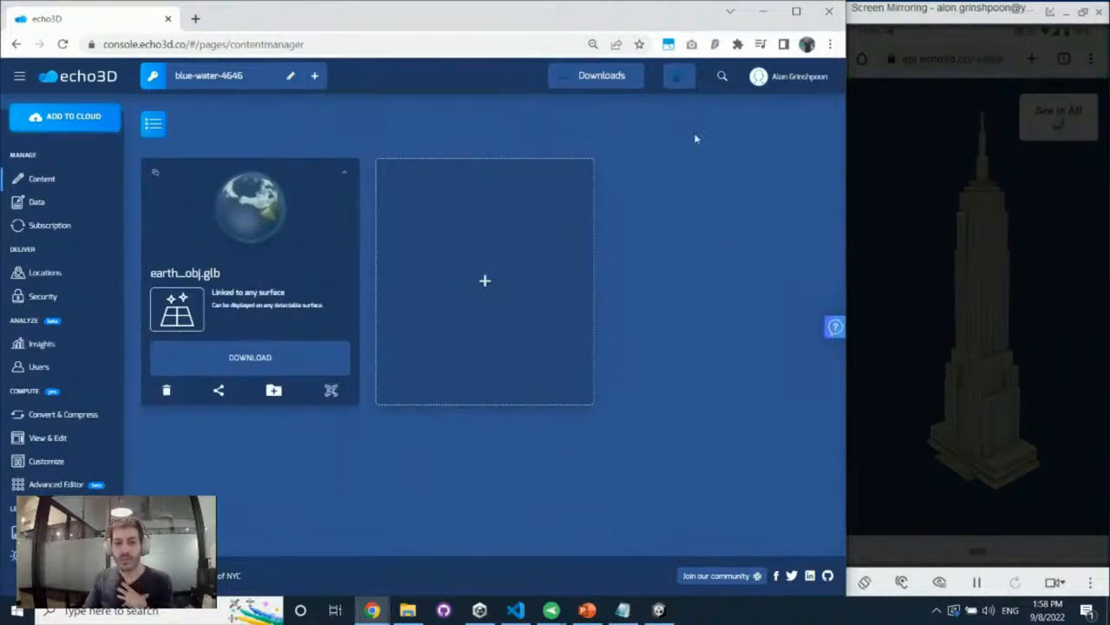
Switch the console to the light theme and back to the dark theme
{"action": "left_click", "coordinate": [678, 76]}
{"action": "left_click", "coordinate": [680, 131]}
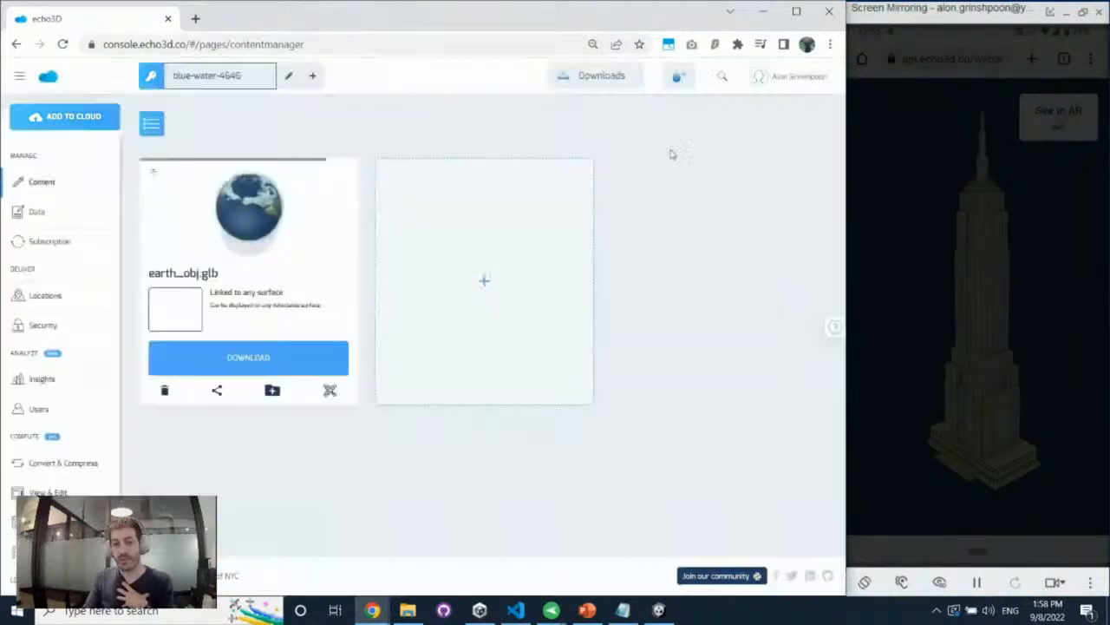
{"action": "left_click", "coordinate": [678, 76]}
{"action": "left_click", "coordinate": [683, 113]}
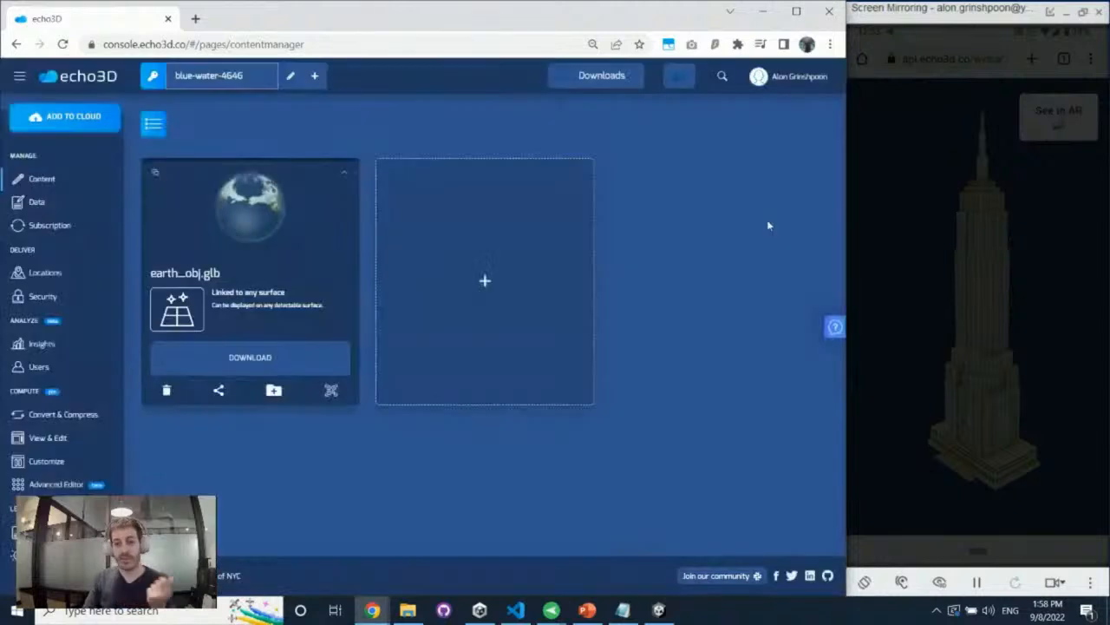
Open the echo3D documentation and the GitHub page from the console's help links
{"action": "left_click", "coordinate": [835, 327]}
{"action": "left_click", "coordinate": [781, 234]}
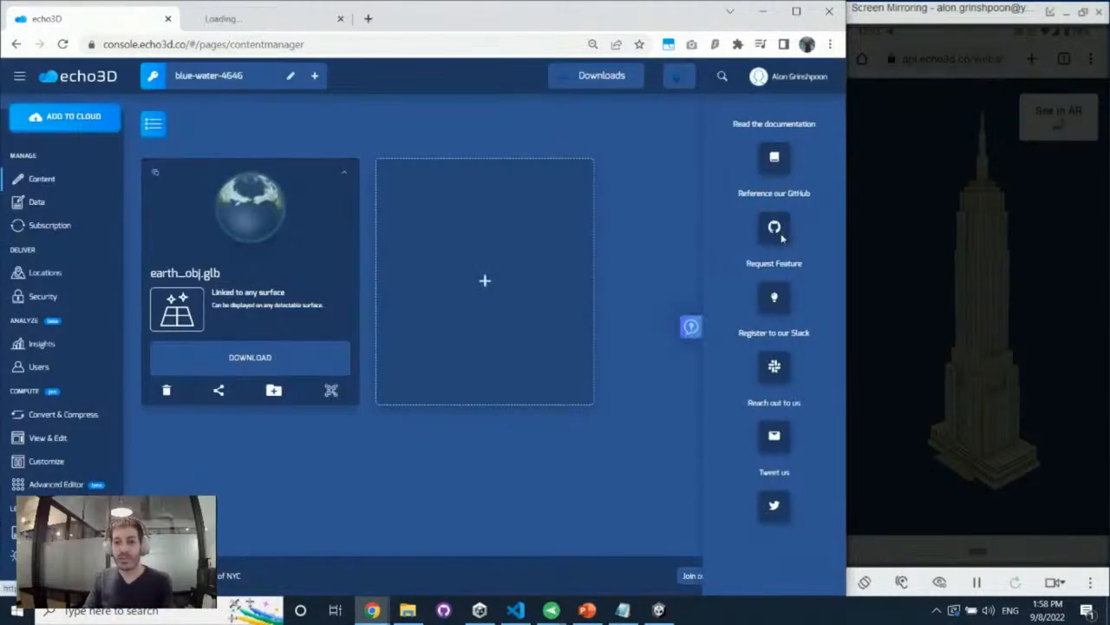
{"action": "left_click", "coordinate": [780, 234]}
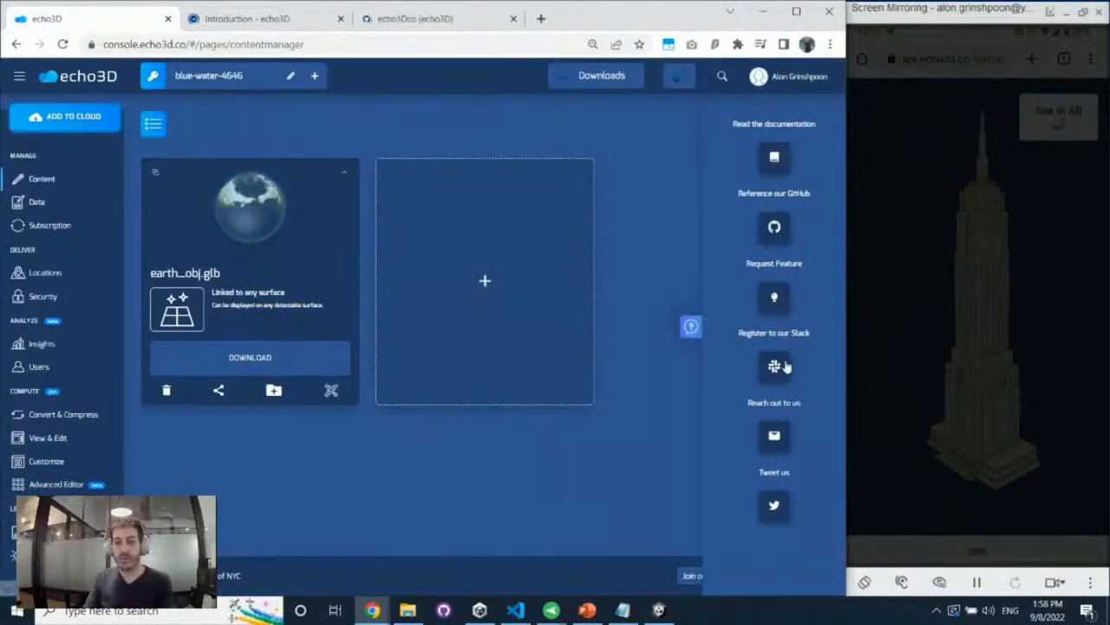
Examine the documentation's Introduction page, including the getting-started, contact and workshop sections
{"action": "left_click", "coordinate": [300, 20]}
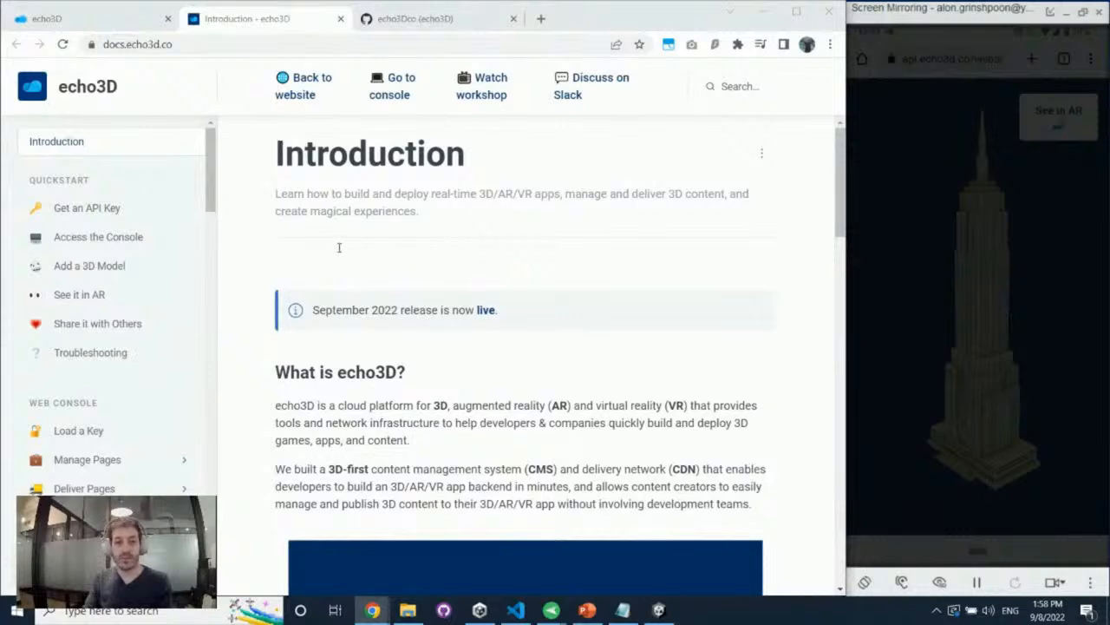
{"action": "scroll", "coordinate": [438, 155], "scroll_direction": "down", "scroll_amount": 12}
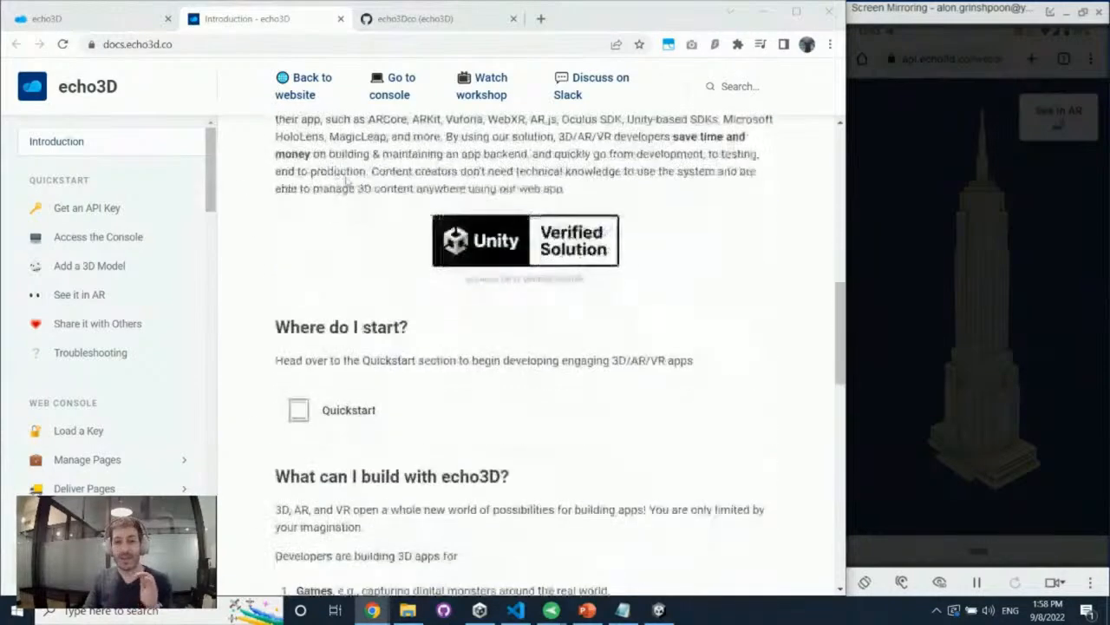
{"action": "scroll", "coordinate": [438, 154], "scroll_direction": "down", "scroll_amount": 7}
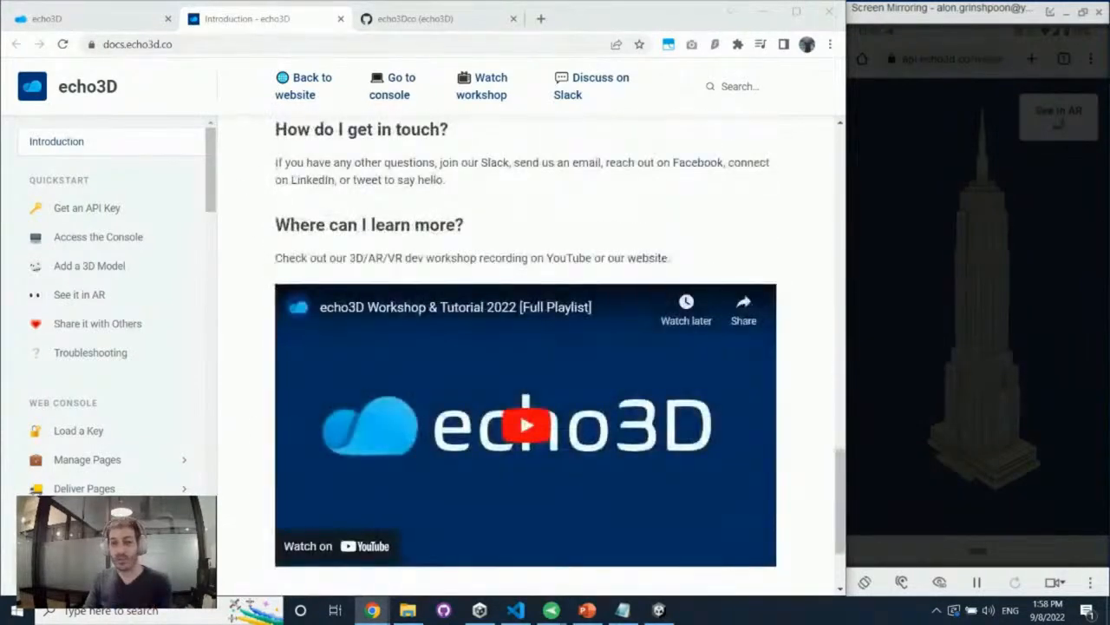
{"action": "key", "text": "alt+Tab"}
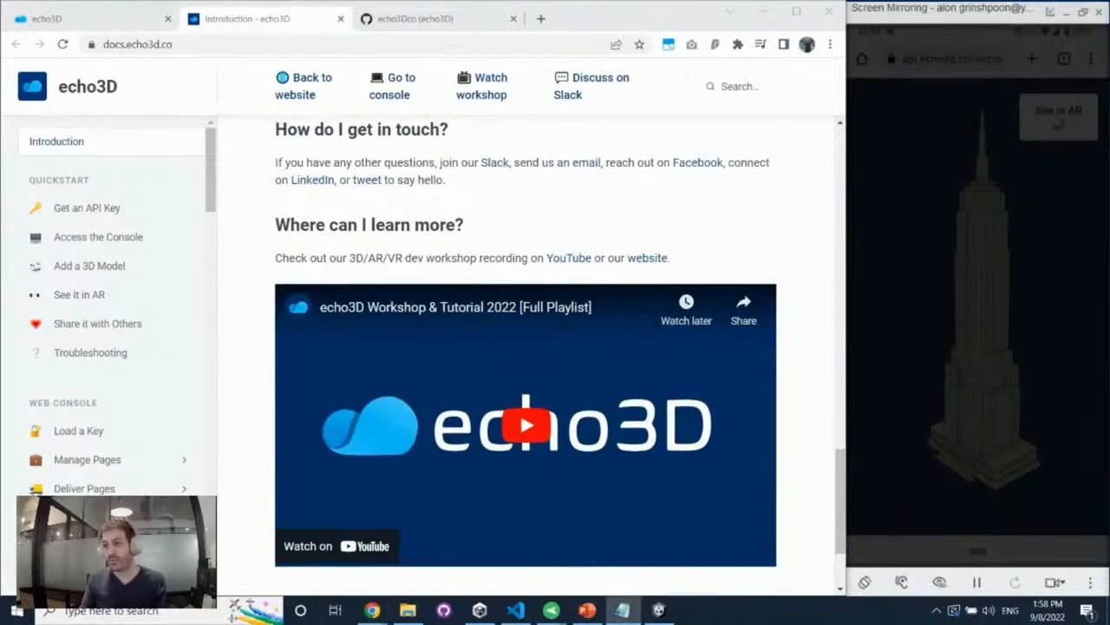
{"action": "key", "text": "alt+Tab"}
{"action": "scroll", "coordinate": [425, 403], "scroll_direction": "down", "scroll_amount": 3}
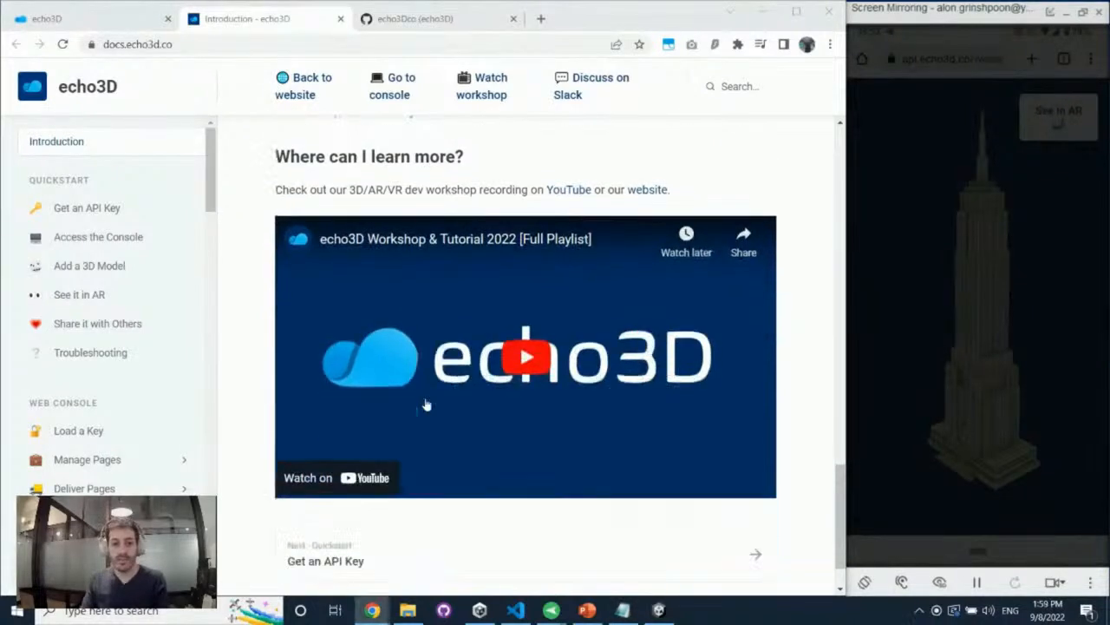
{"action": "left_click", "coordinate": [213, 303]}
{"action": "scroll", "coordinate": [143, 260], "scroll_direction": "up", "scroll_amount": 15}
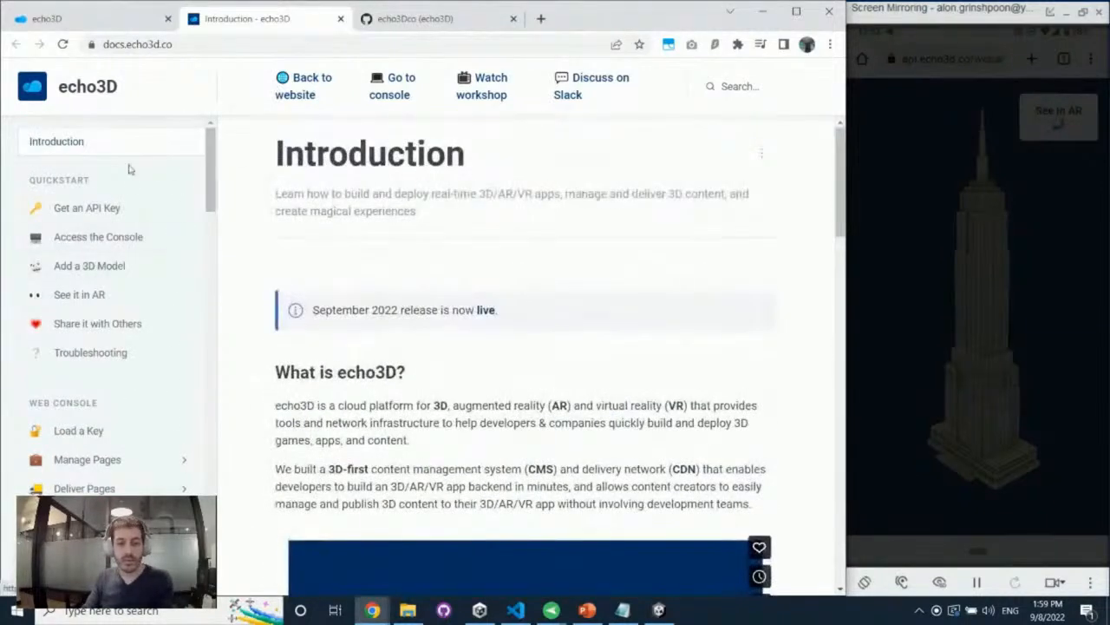
Browse the list of echo3Dco repositories on GitHub for the Unity demo projects
{"action": "left_click", "coordinate": [361, 27]}
{"action": "left_click", "coordinate": [420, 135]}
{"action": "scroll", "coordinate": [422, 253], "scroll_direction": "down", "scroll_amount": 13}
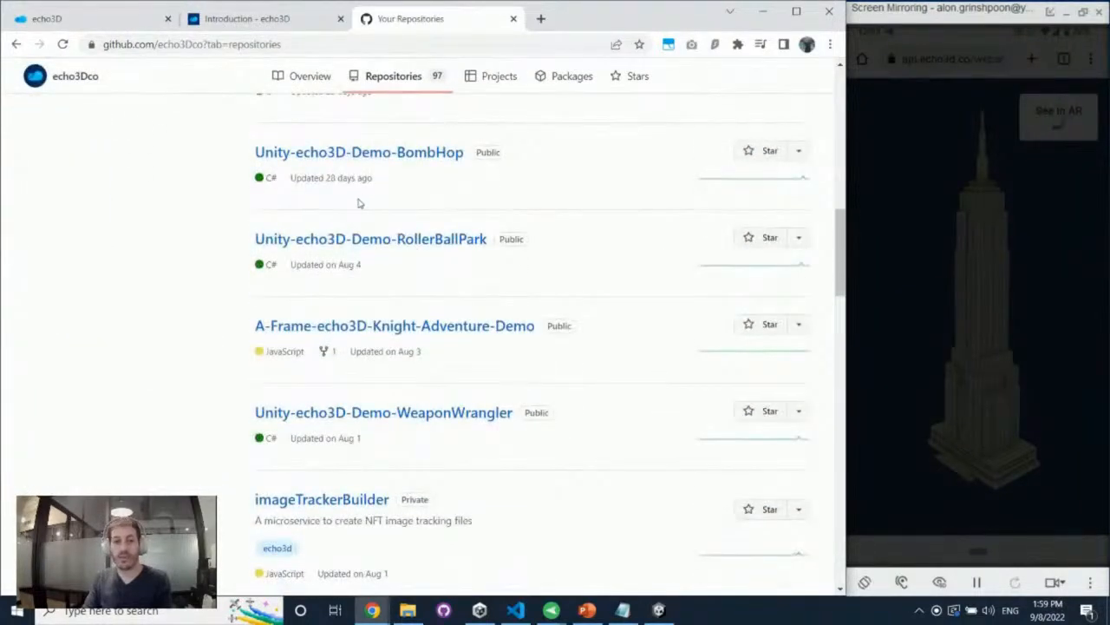
{"action": "scroll", "coordinate": [360, 203], "scroll_direction": "down", "scroll_amount": 7}
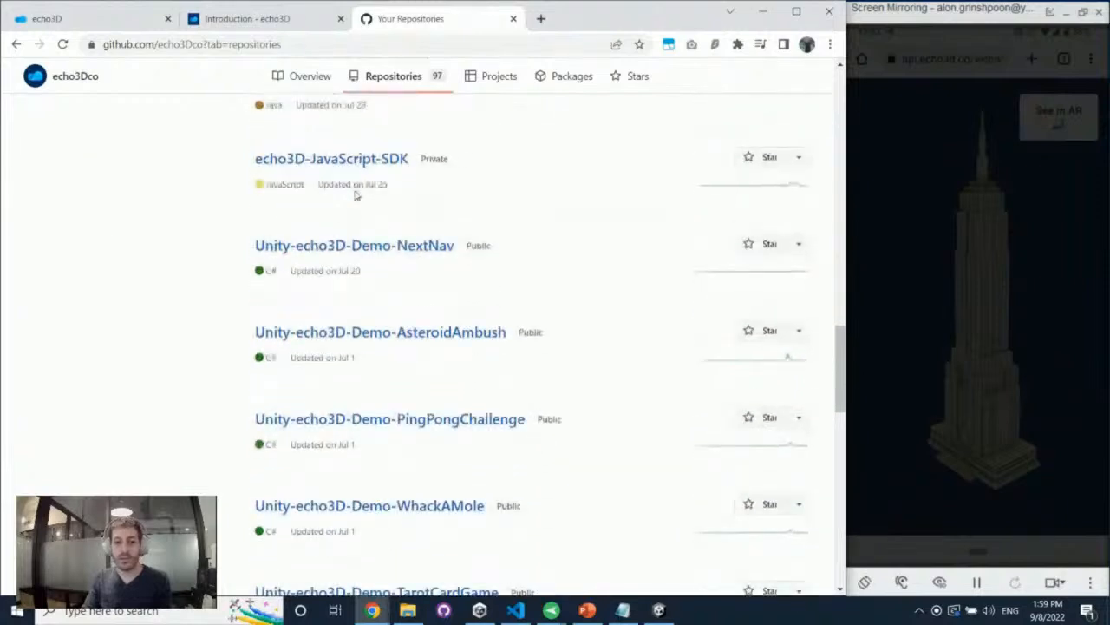
{"action": "scroll", "coordinate": [354, 197], "scroll_direction": "down", "scroll_amount": 5}
Return to the echo3D console, close its help links and switch to the PowerPoint presentation
{"action": "left_click", "coordinate": [86, 19]}
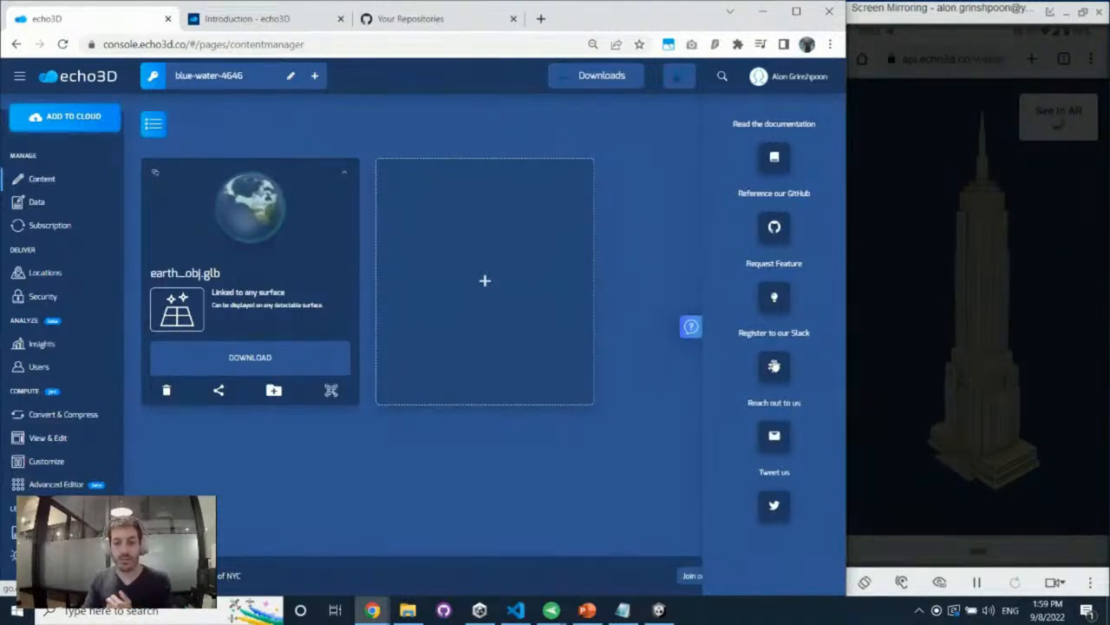
{"action": "left_click", "coordinate": [691, 327]}
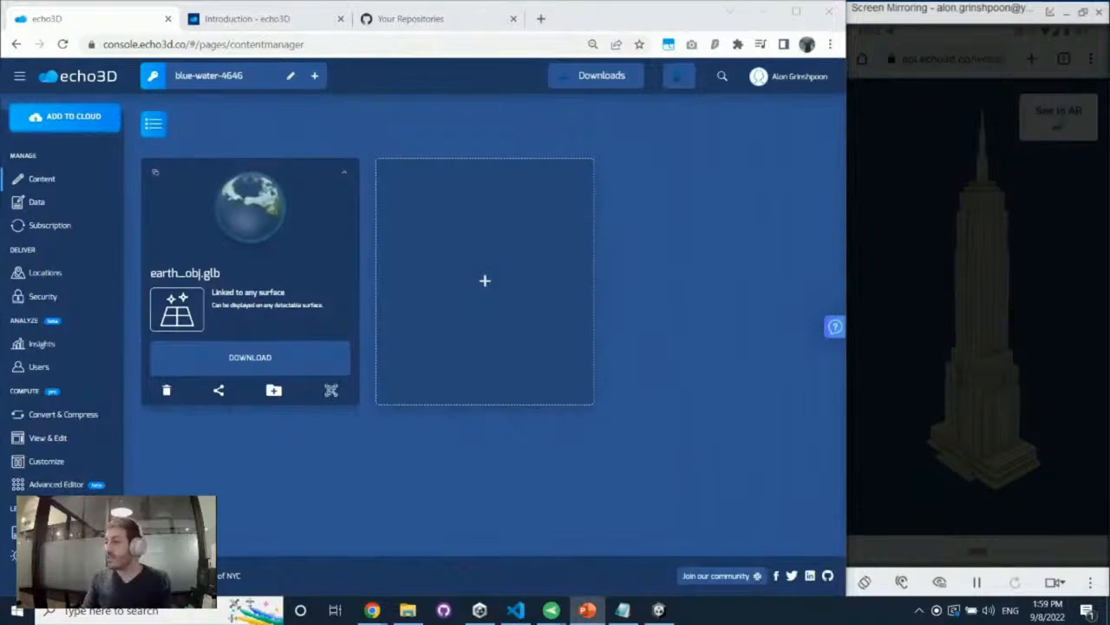
{"action": "left_click", "coordinate": [587, 610]}
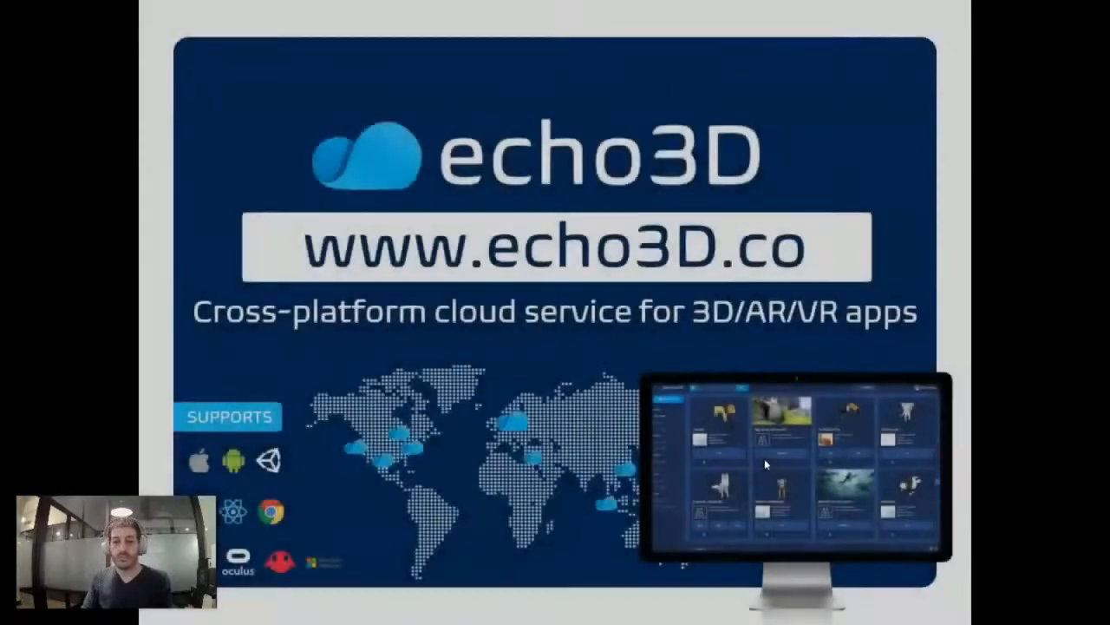
{"action": "key", "text": "Right"}
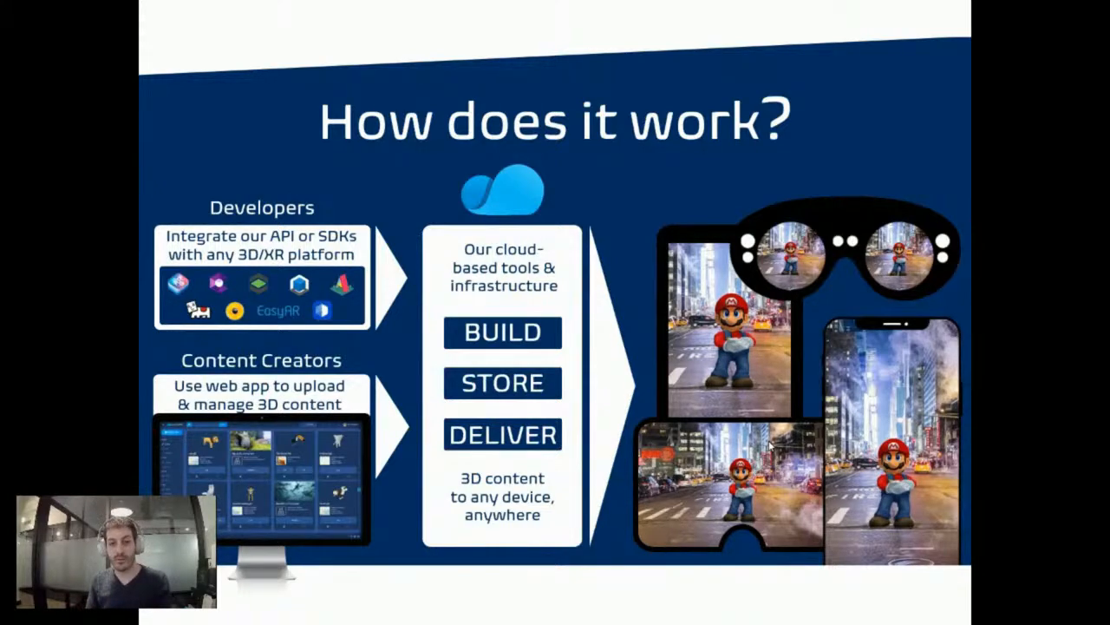
{"action": "key", "text": "Right"}
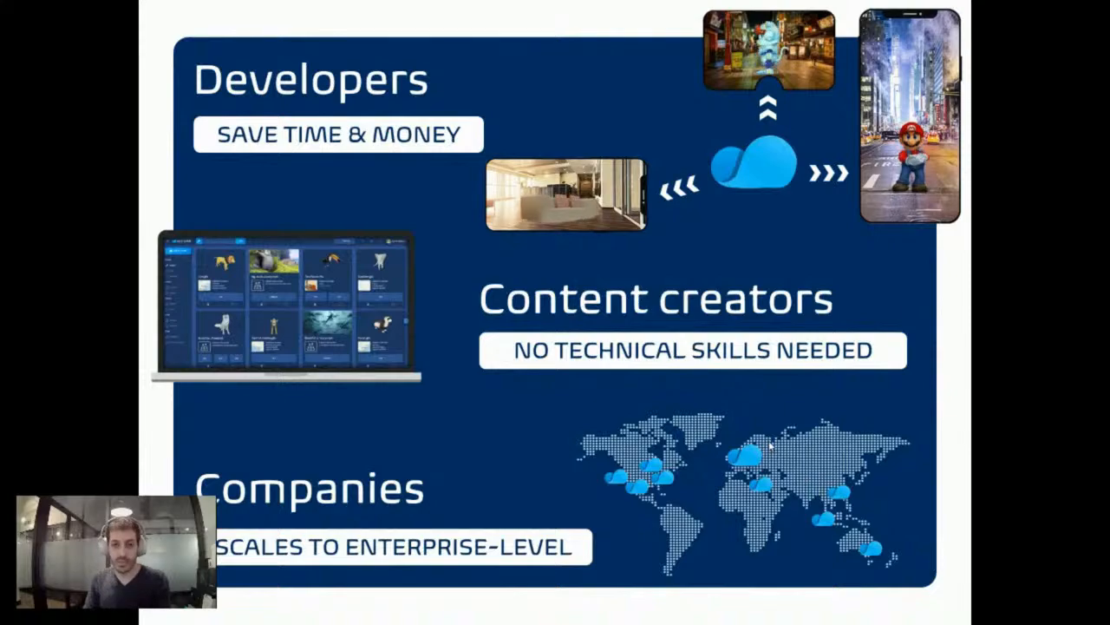
{"action": "key", "text": "Right"}
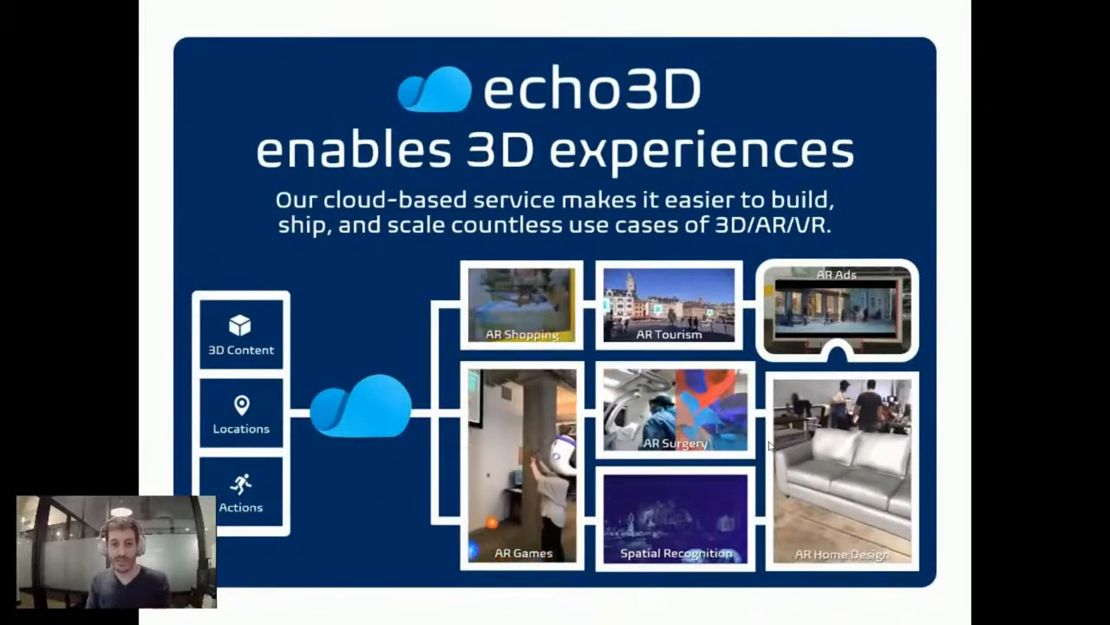
{"action": "key", "text": "Right"}
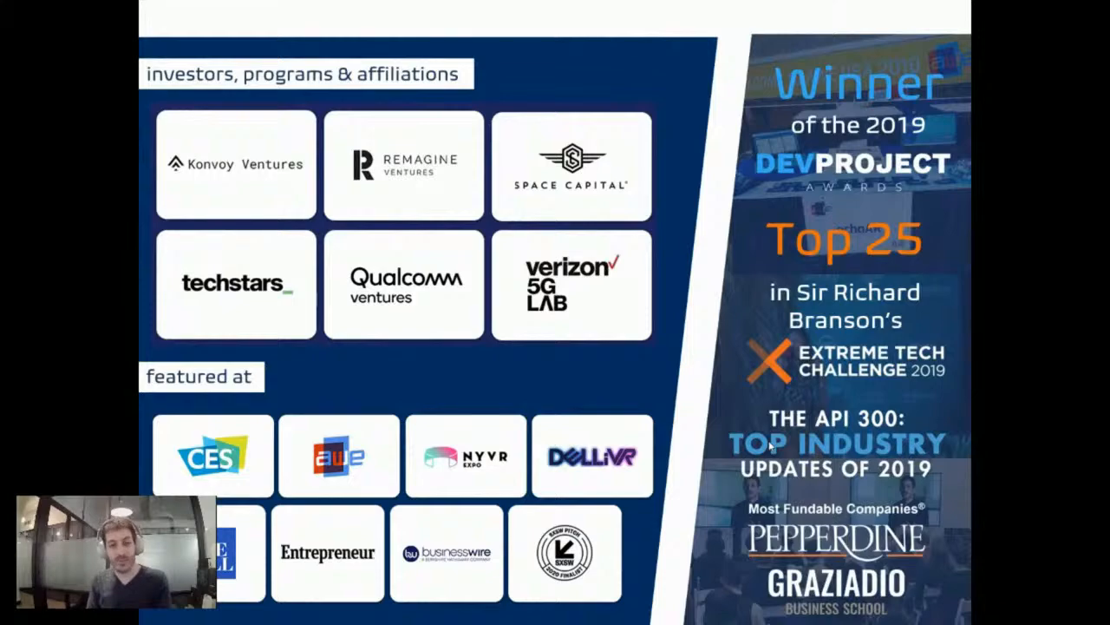
{"action": "key", "text": "Right"}
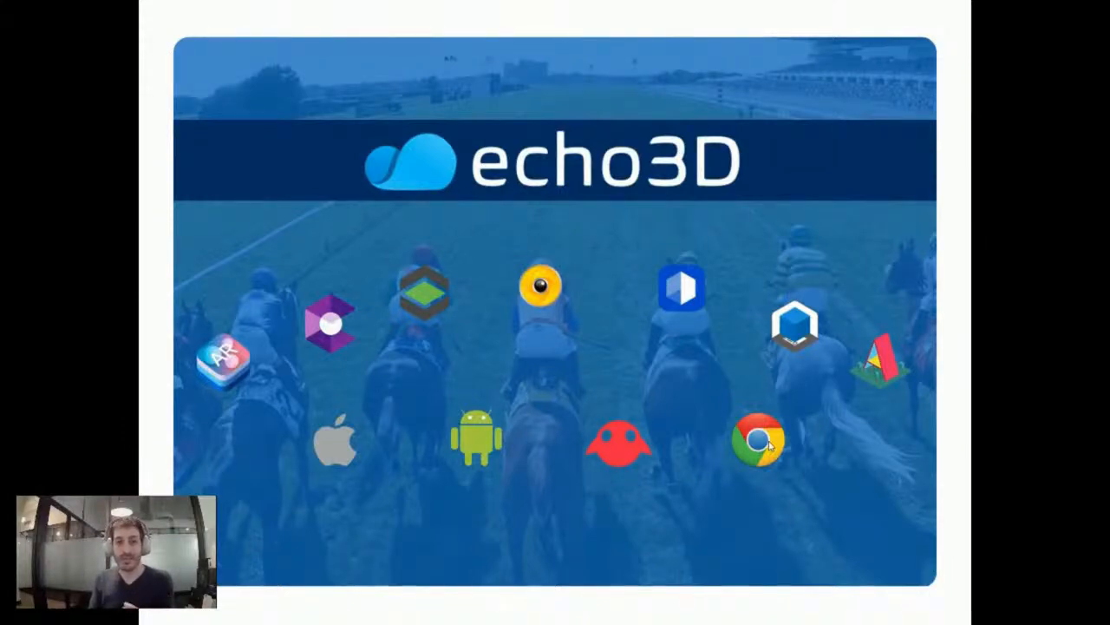
{"action": "key", "text": "Right"}
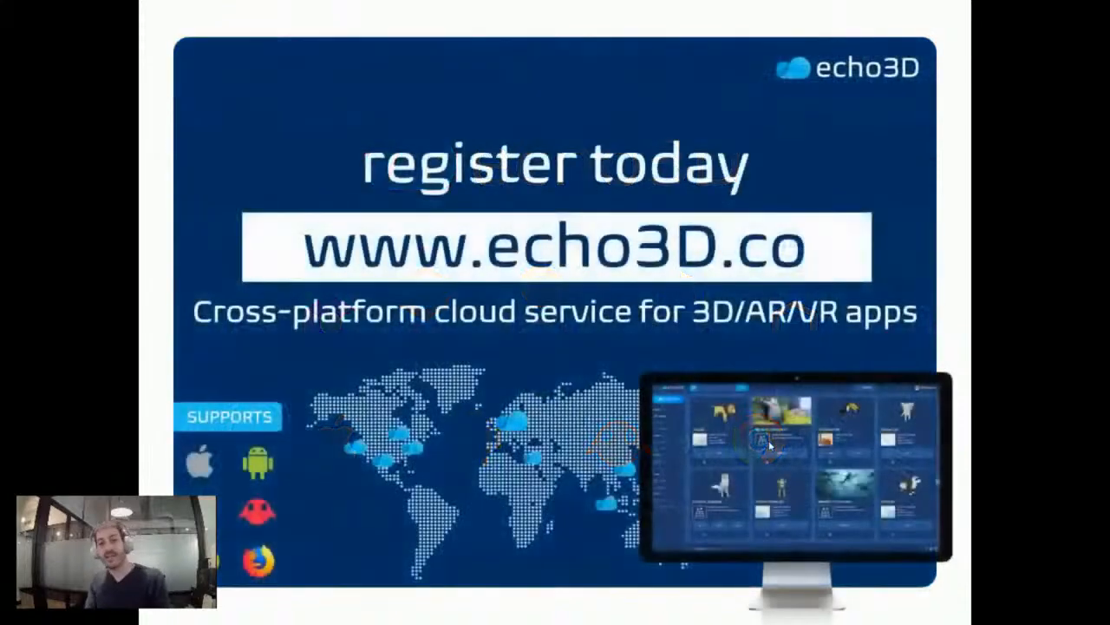